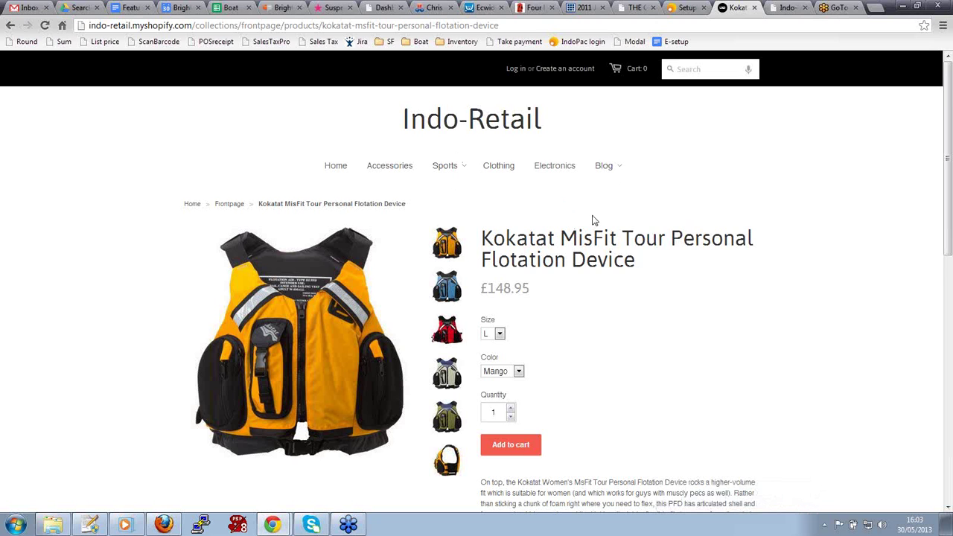
- Look over the Kokatat MisFit Tour product page, switch to the Indo-Wholesale store and open its Kayaks category
scroll(592, 217, down, 2)
scroll(593, 219, up, 2)
click(786, 9)
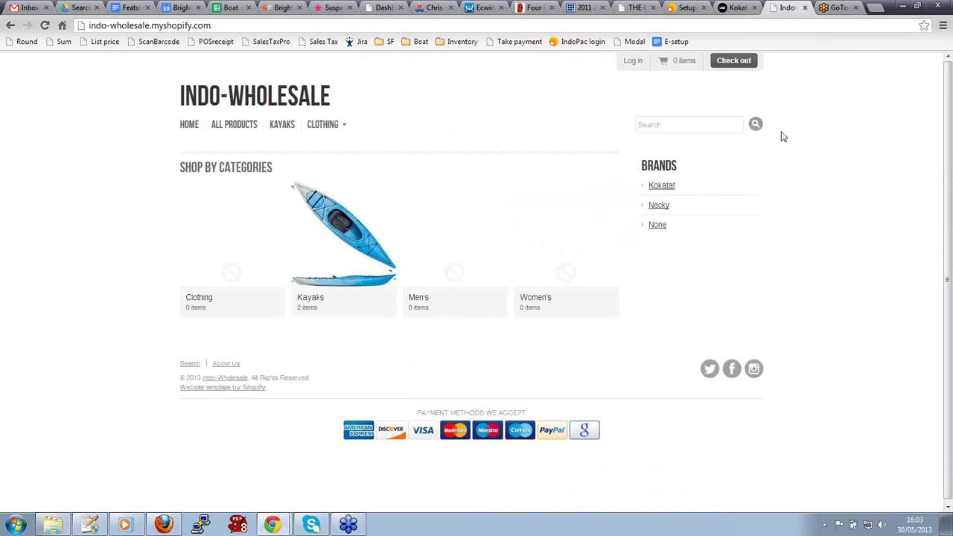
click(358, 225)
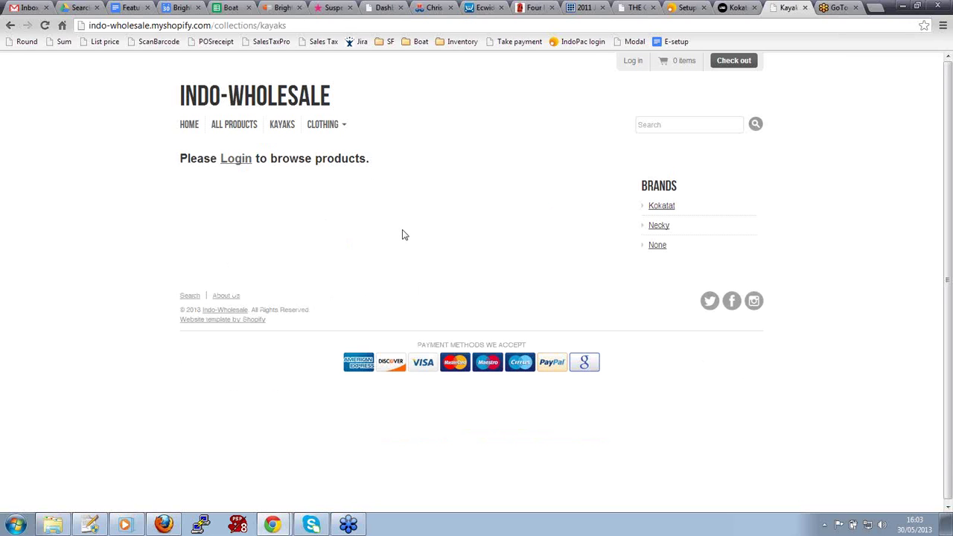
- Switch to Brightpearl and review the sales channels, including the Shopify, point of sale and miscellaneous ones
click(686, 9)
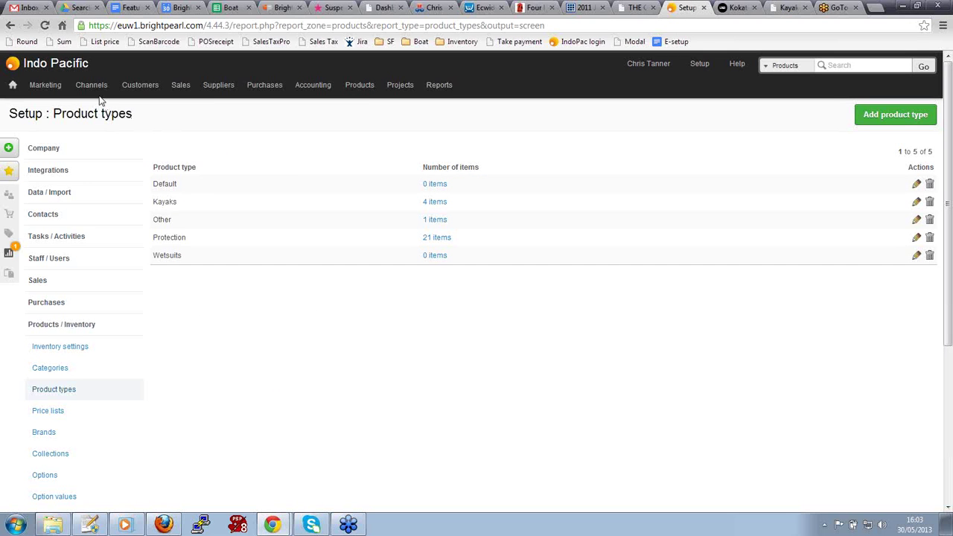
mouse_move(97, 90)
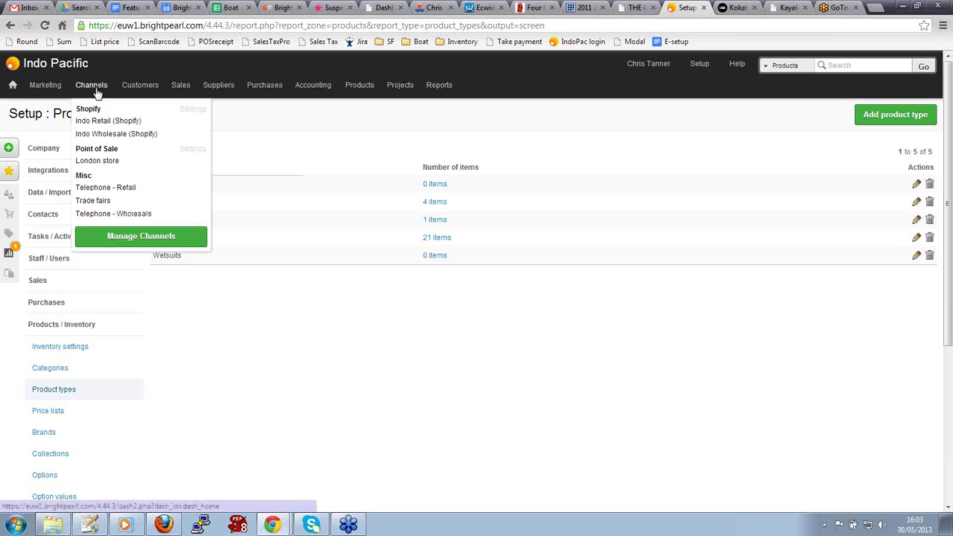
mouse_move(110, 132)
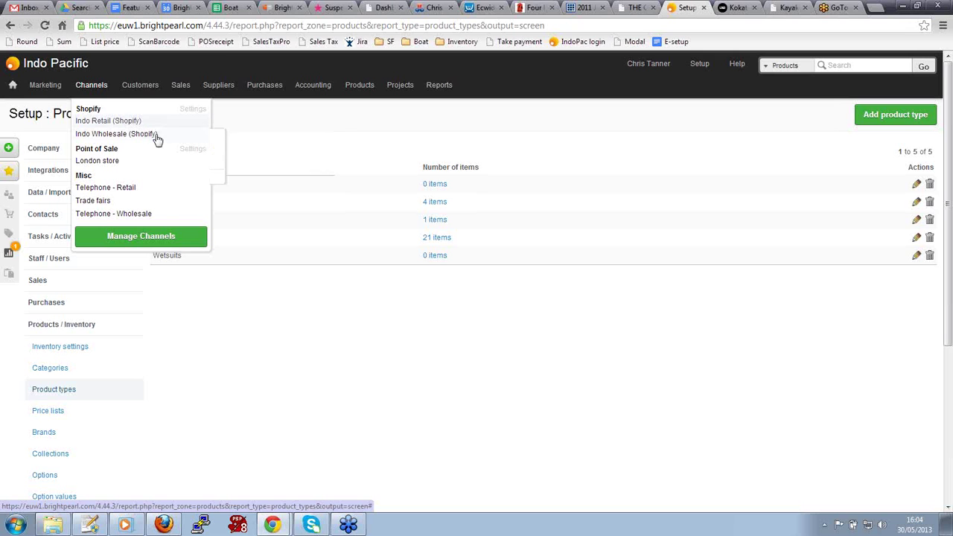
mouse_move(156, 139)
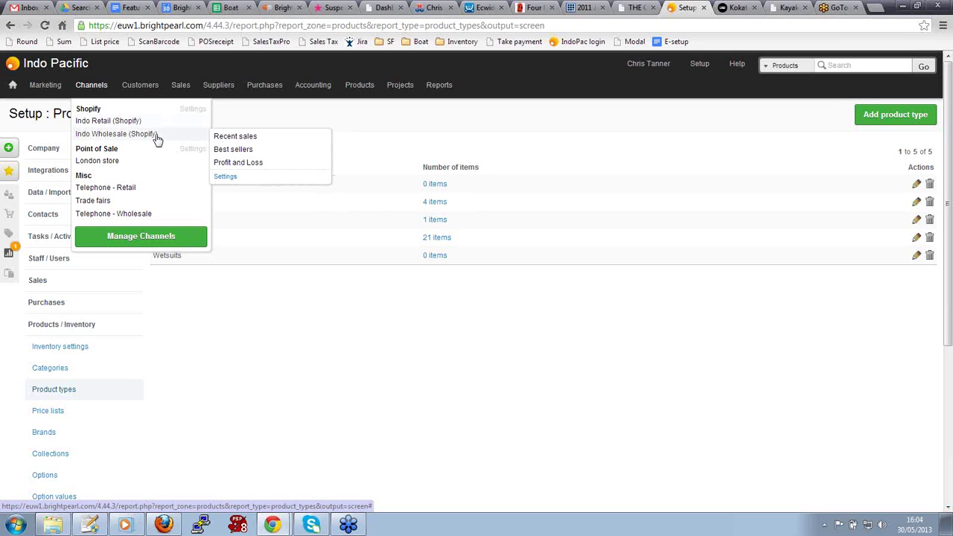
mouse_move(139, 164)
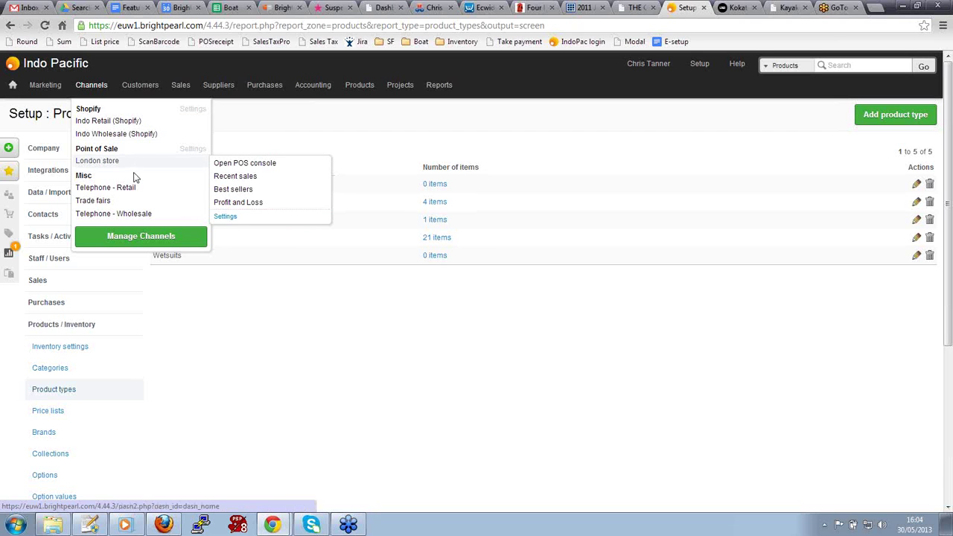
mouse_move(137, 187)
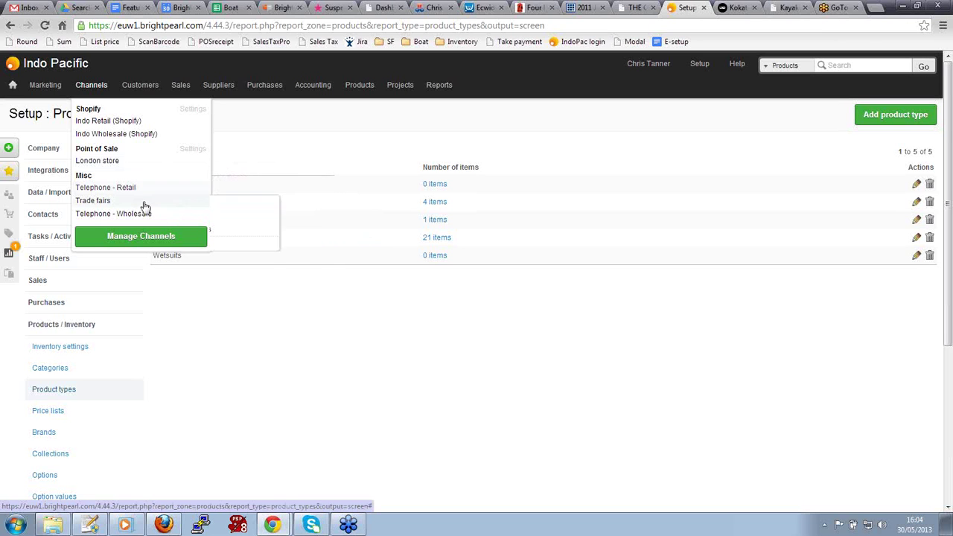
mouse_move(147, 207)
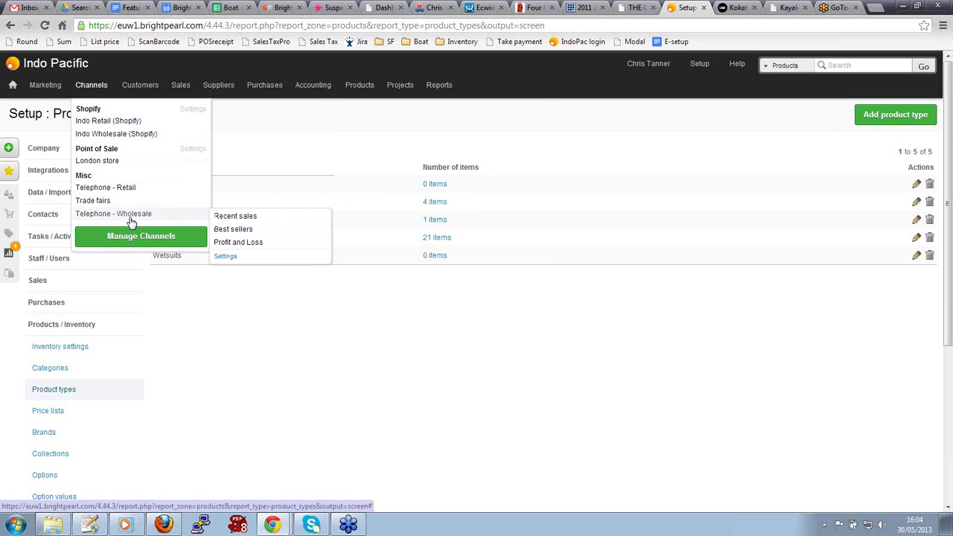
- Open the product list and examine the SKUs, variants and number of products
mouse_move(360, 85)
click(369, 112)
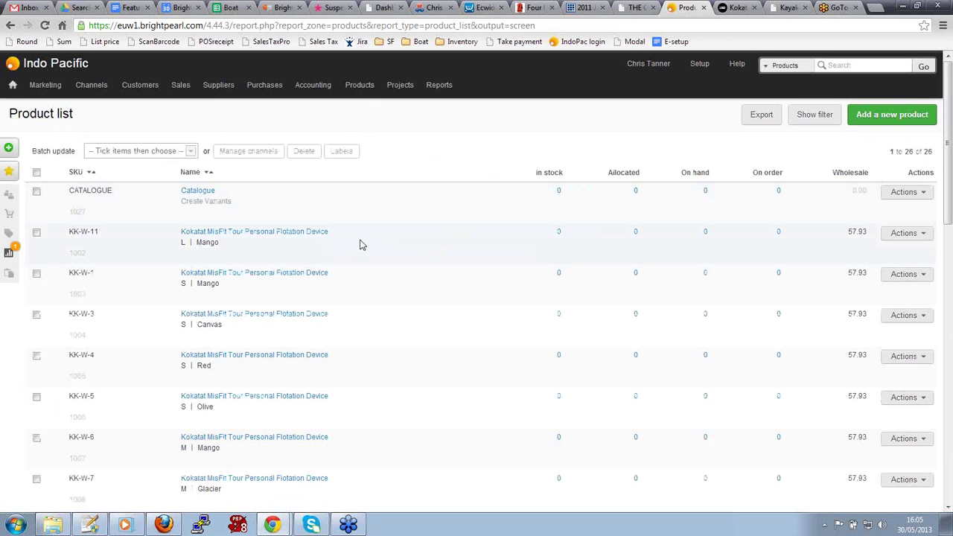
scroll(360, 244, down, 10)
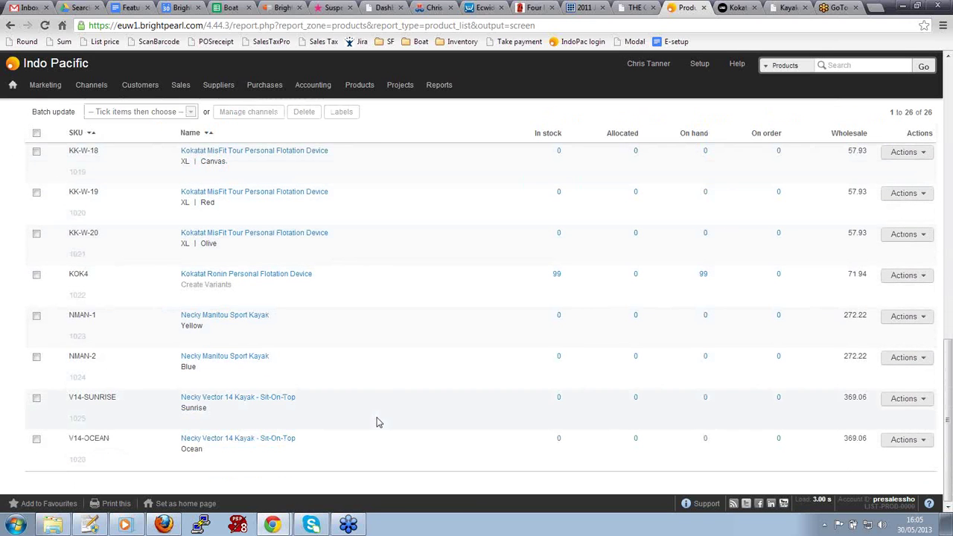
double_click(908, 112)
scroll(368, 220, up, 3)
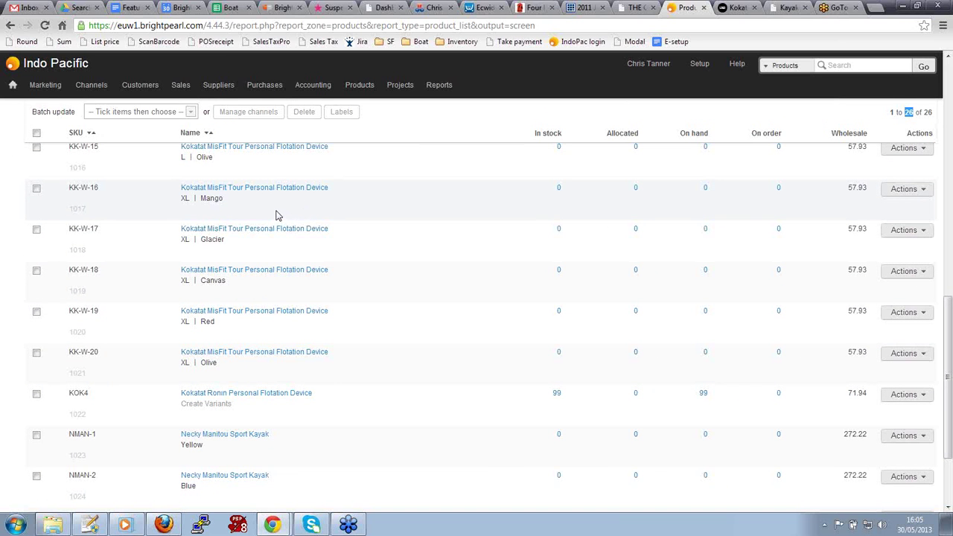
scroll(269, 220, up, 1)
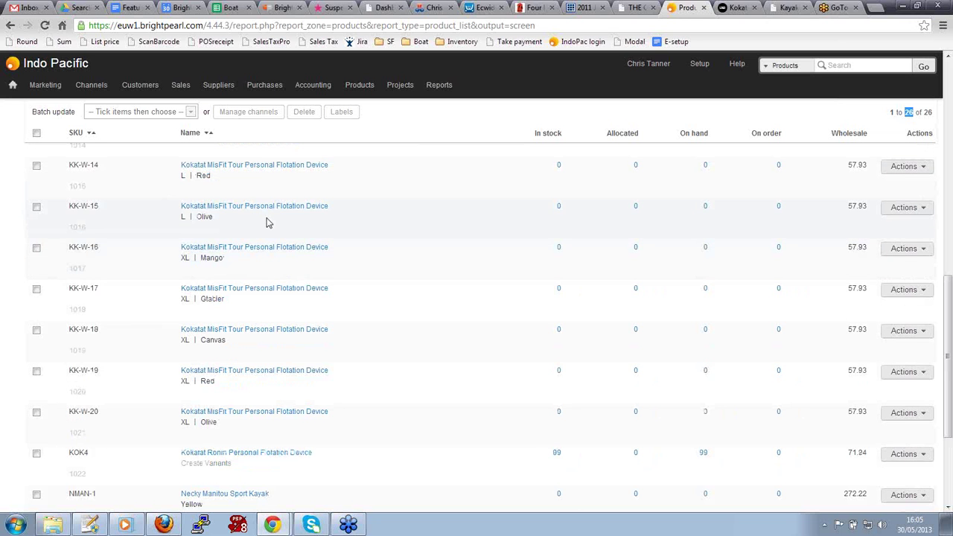
scroll(266, 224, up, 2)
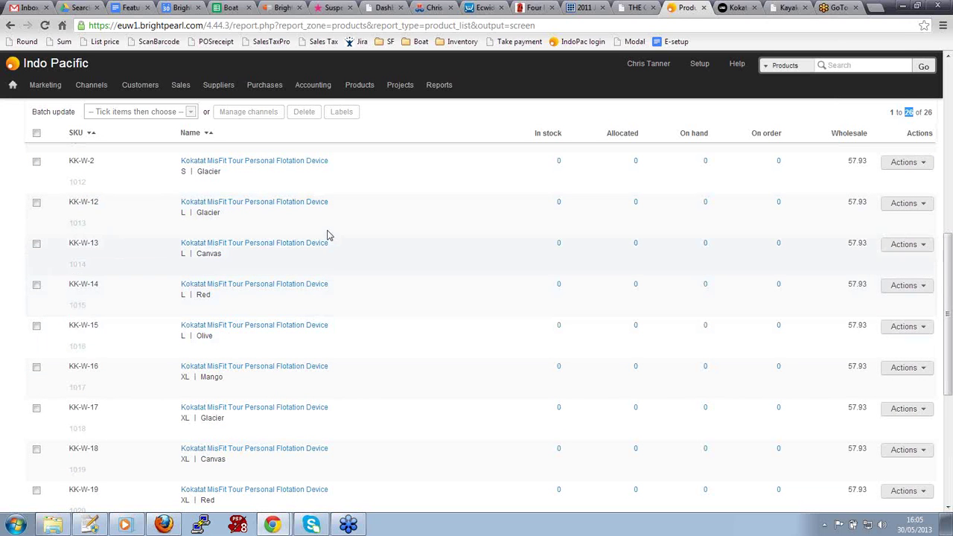
scroll(331, 240, up, 1)
scroll(332, 240, up, 6)
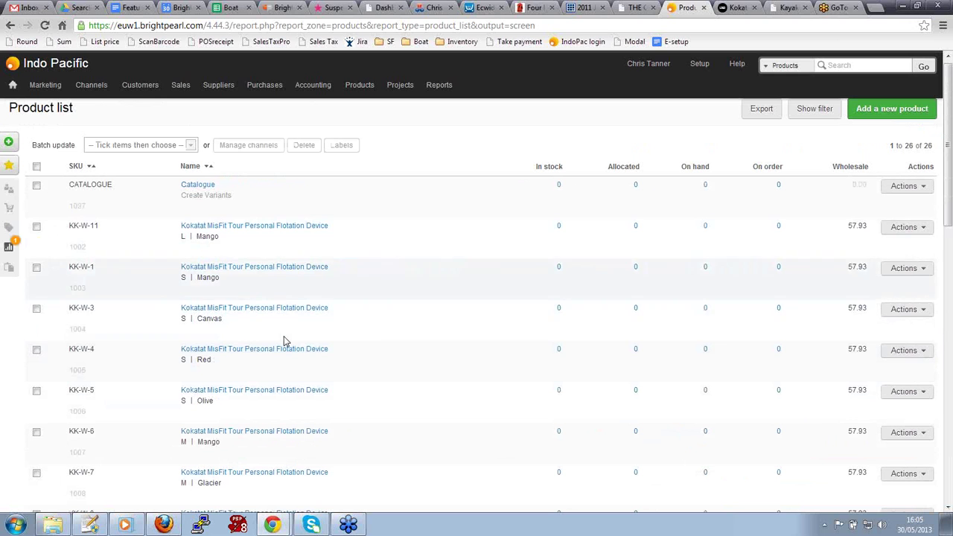
- Switch to the Indo-Retail store and check the available size and color options of the Kokatat MisFit Tour product
click(736, 8)
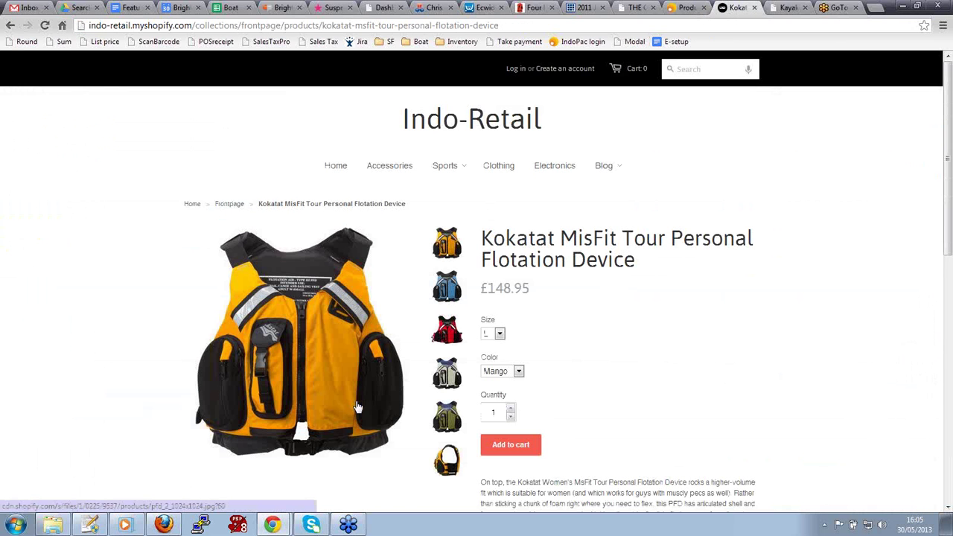
click(499, 337)
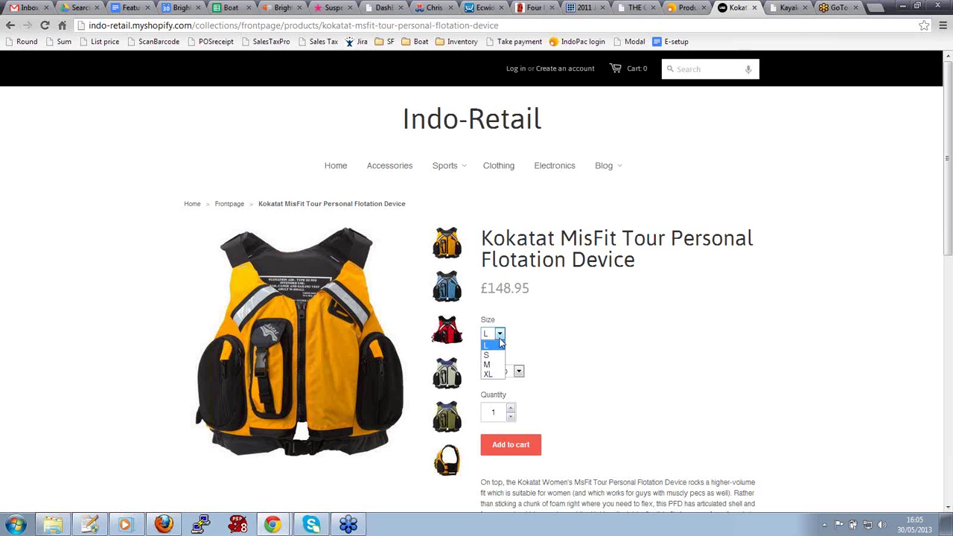
click(510, 359)
click(519, 373)
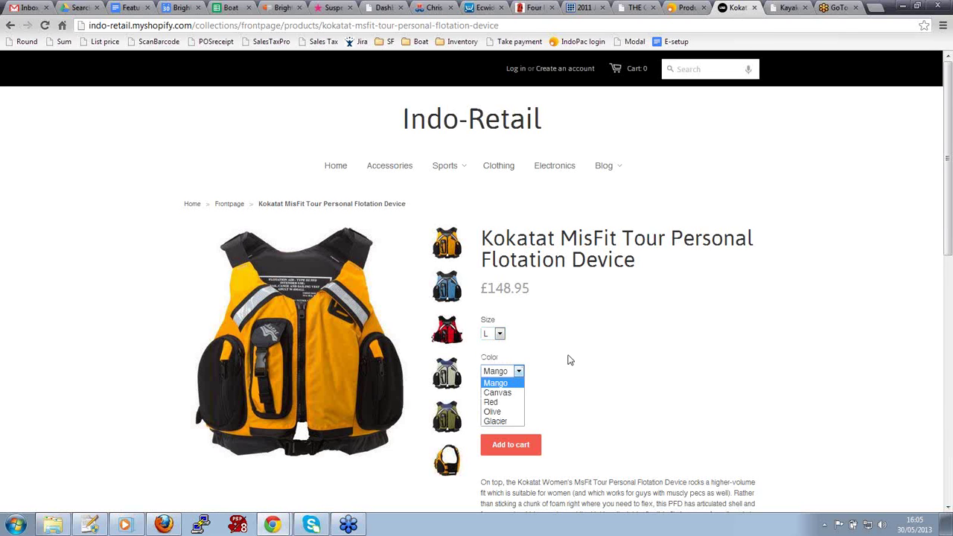
- Return to Brightpearl and open the variants grid of the KK-W-11 product to examine its size and color combinations
click(685, 9)
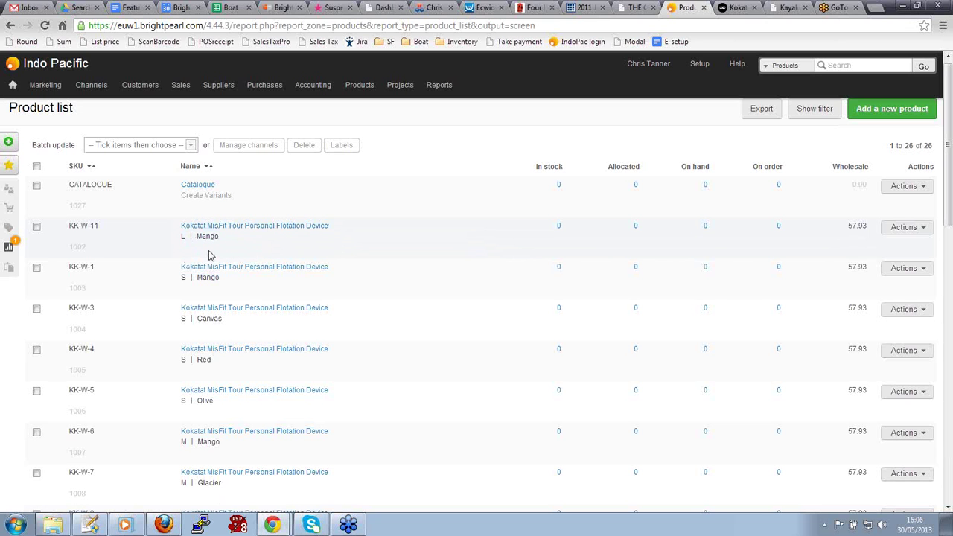
click(903, 227)
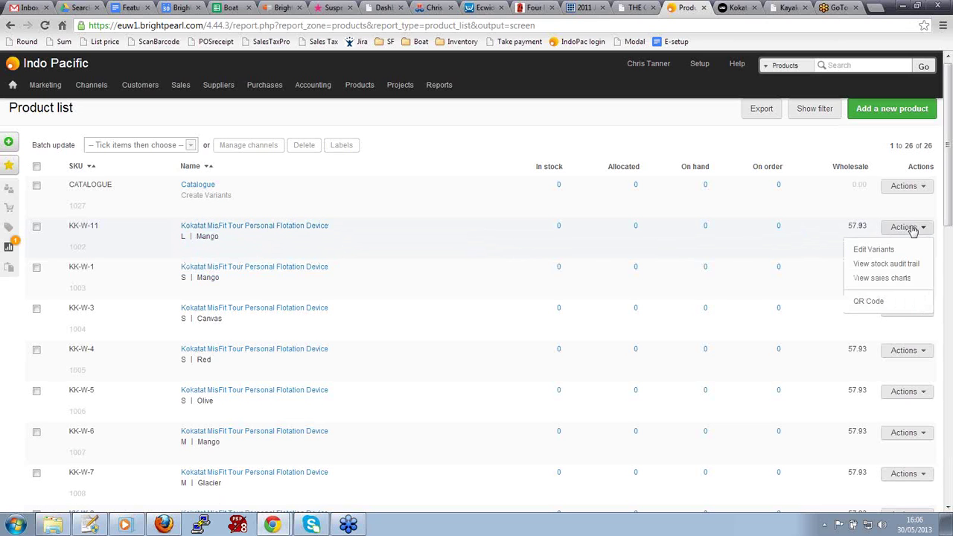
click(885, 250)
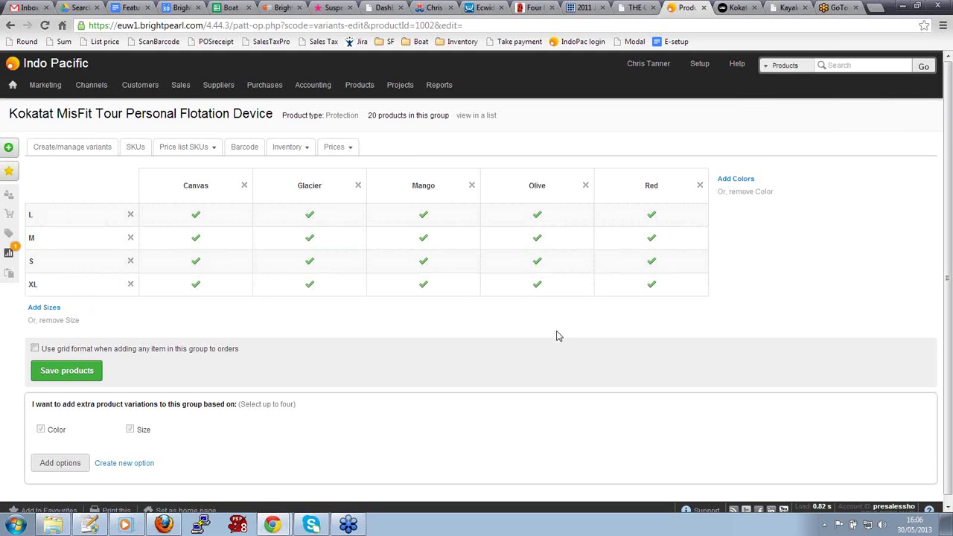
drag(371, 117, 450, 117)
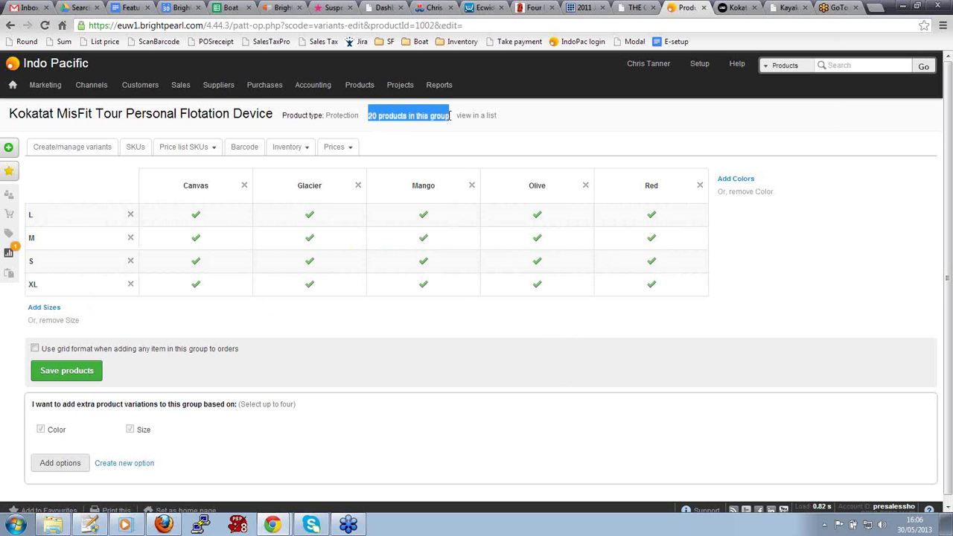
click(435, 145)
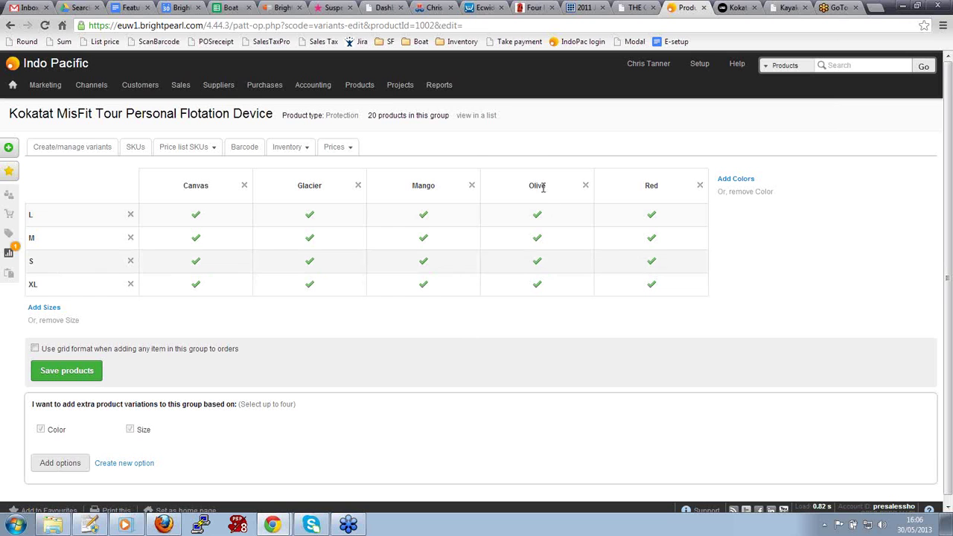
- Start a new product and name it "Men's wetsuit"
mouse_move(360, 85)
mouse_move(468, 126)
click(382, 124)
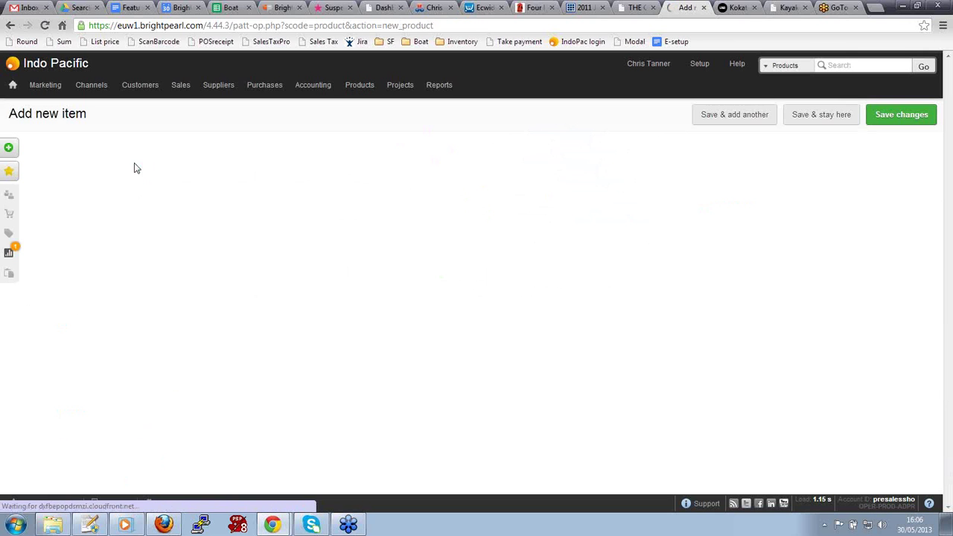
click(114, 191)
text(Men)
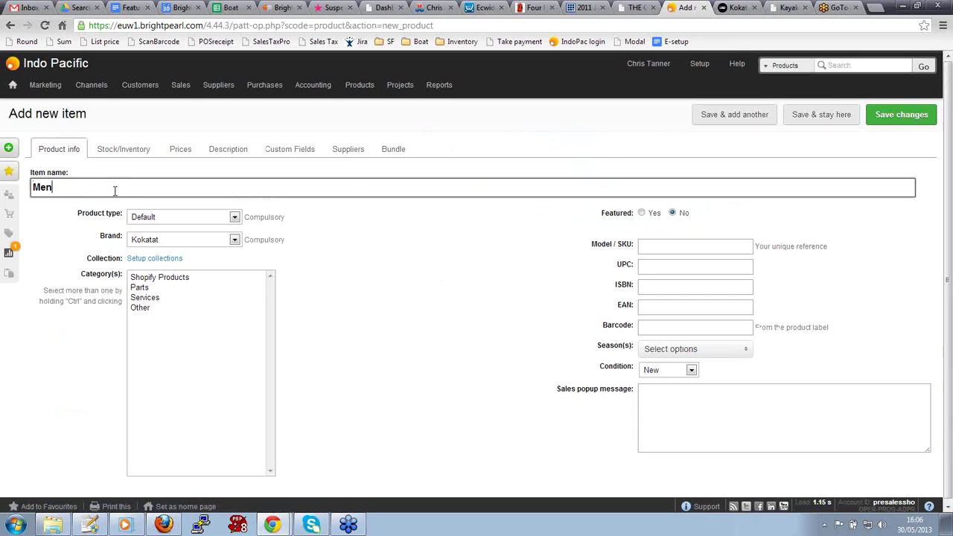
text('s wetsuit)
- Set the new item's product type to Wetsuits, its brand to Other and its category to Parts
click(151, 217)
click(147, 268)
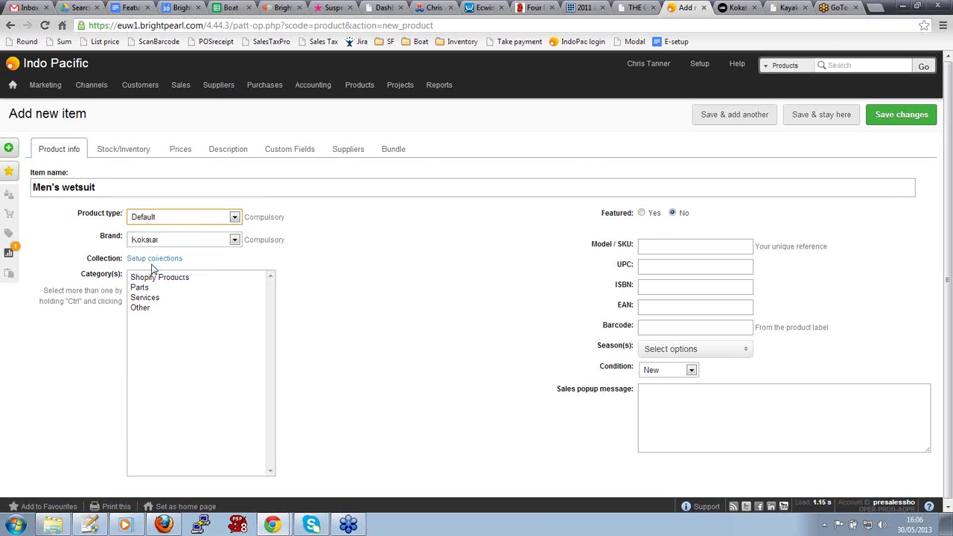
click(165, 239)
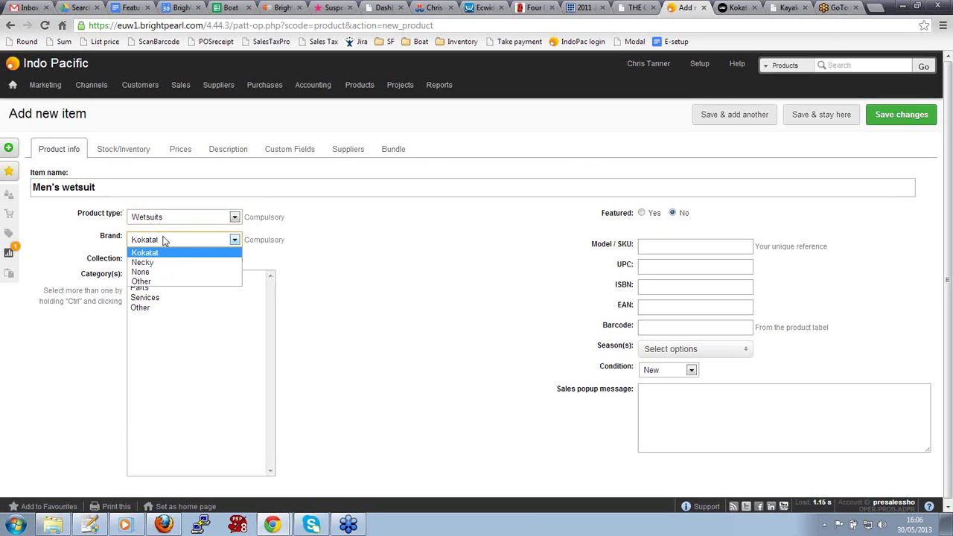
click(175, 281)
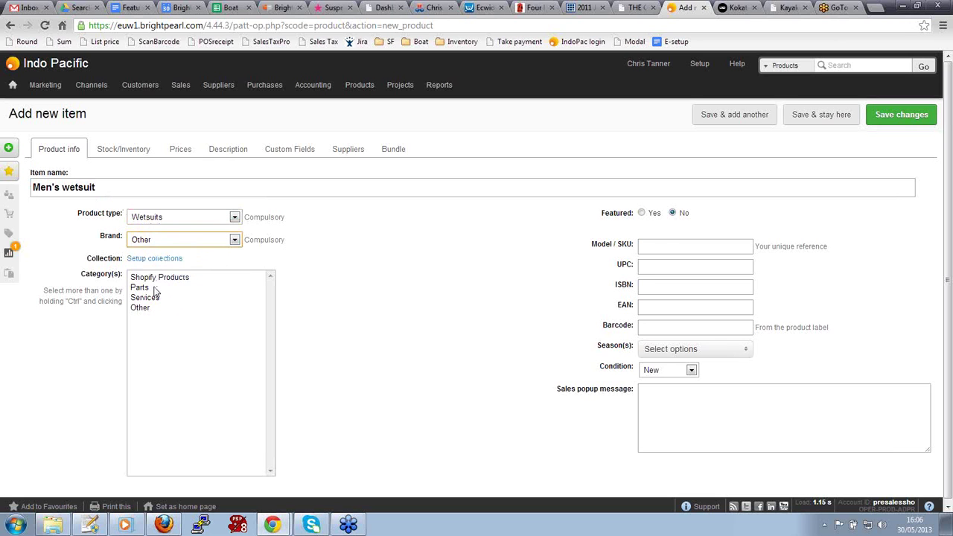
click(148, 288)
- Set the new item's model/SKU to WETSUIT-S
click(657, 248)
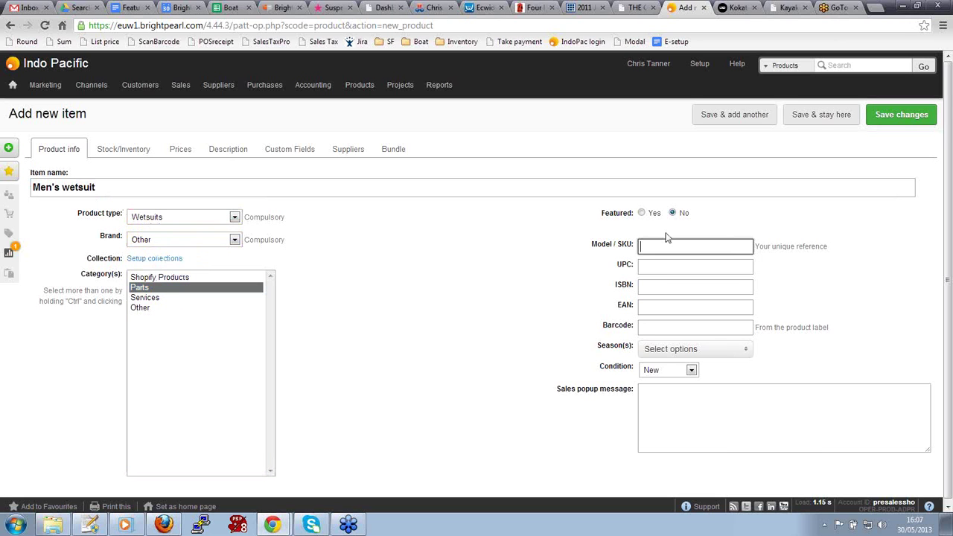
text(WETS)
text(UIT-S-5mm)
key(BackSpace)
key(BackSpace)
key(BackSpace)
key(BackSpace)
- Set the new item's weight to 1250 in its stock and inventory details
click(132, 156)
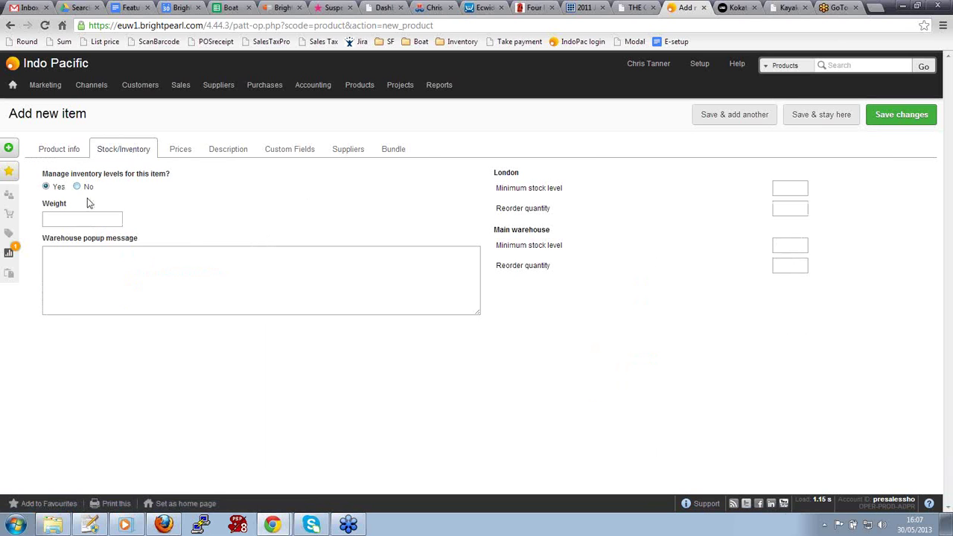
click(90, 220)
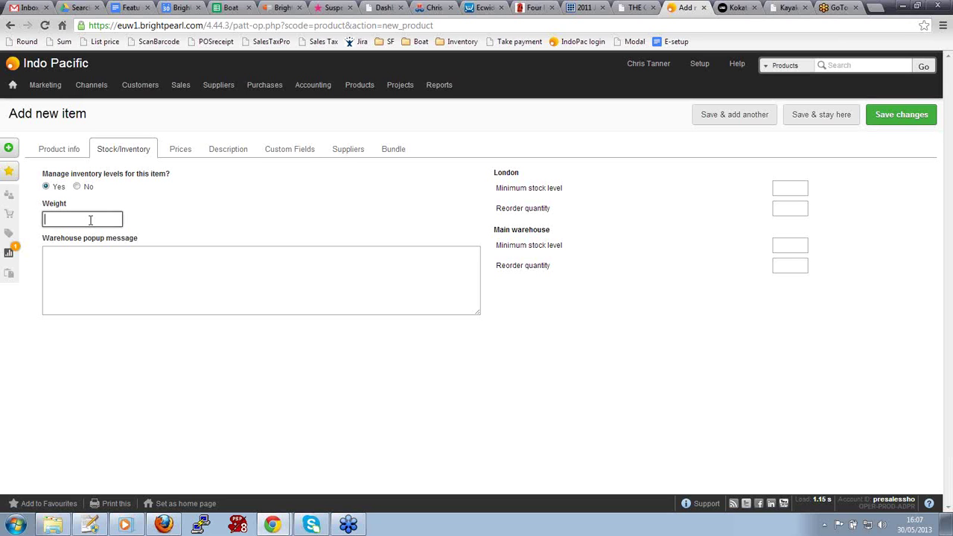
text(1250)
- Open the new item's prices and look through the Cost, Retail, Wholesale and Discount level A price lists
click(184, 153)
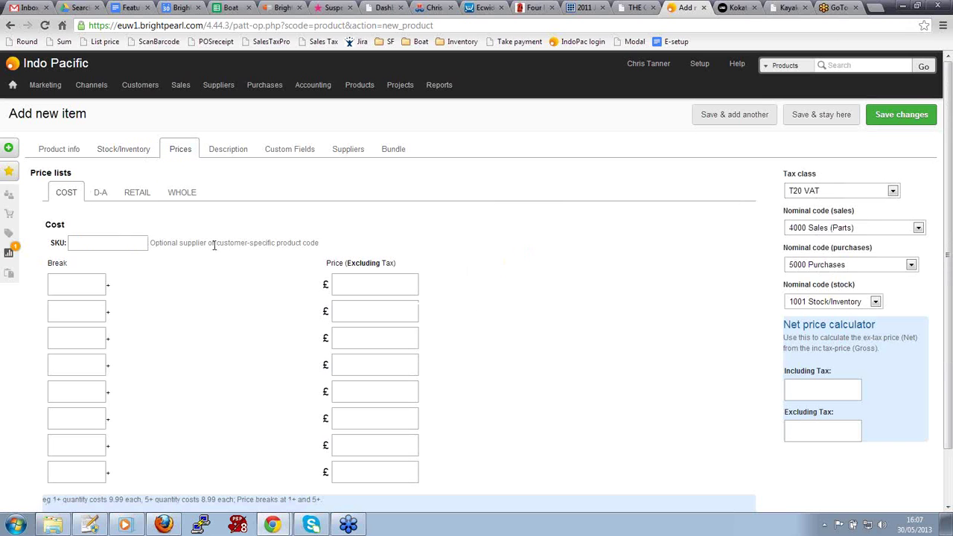
click(130, 195)
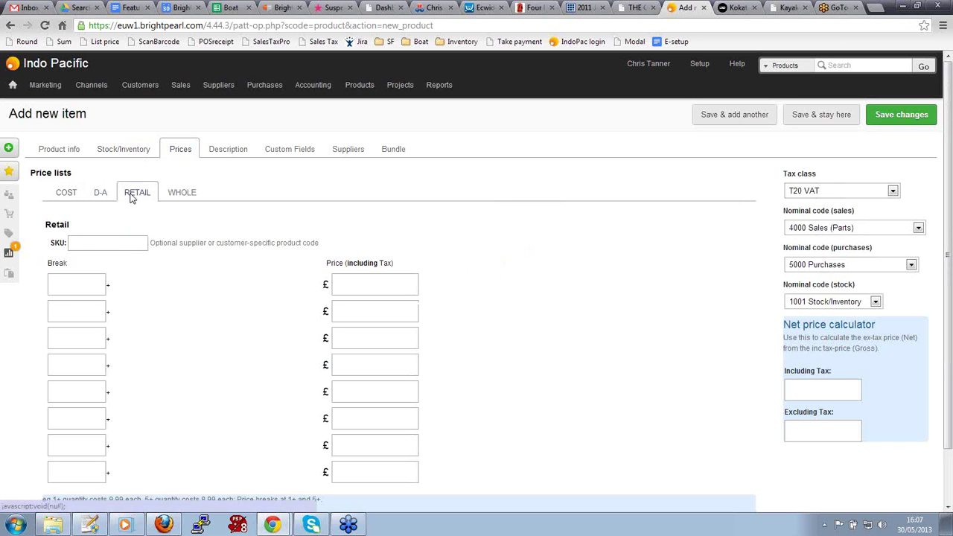
click(183, 193)
click(143, 195)
click(66, 195)
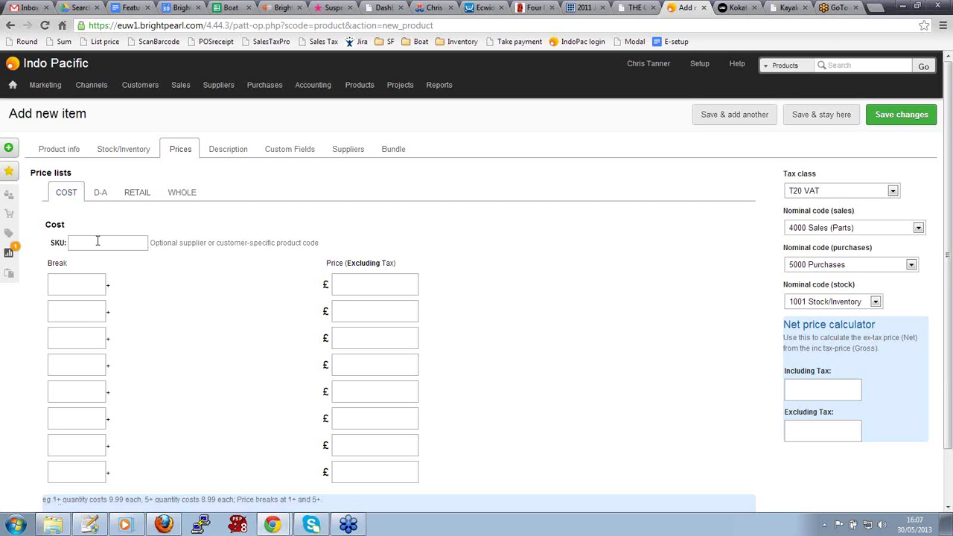
click(104, 195)
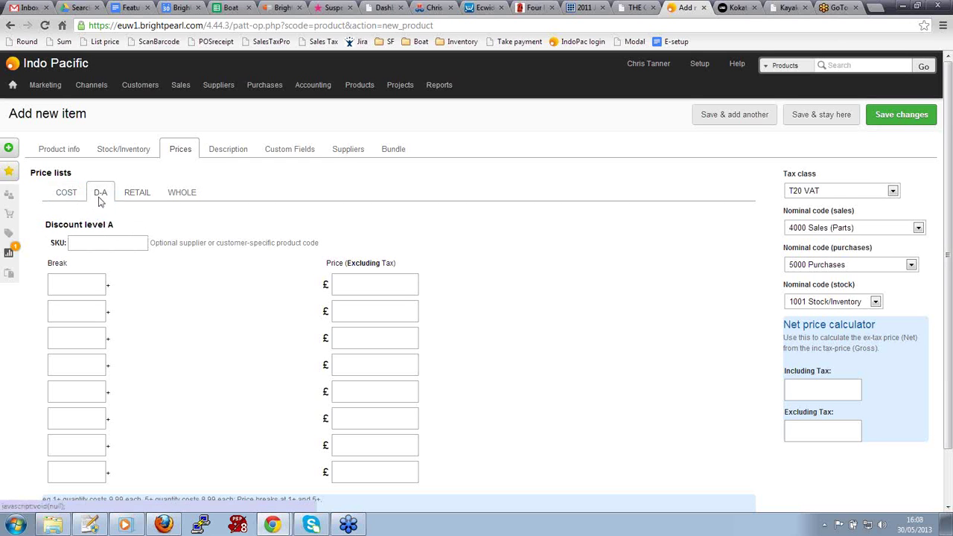
- Set the new item's cost price to 55 for a quantity break of 1
click(67, 195)
click(71, 282)
text(1)
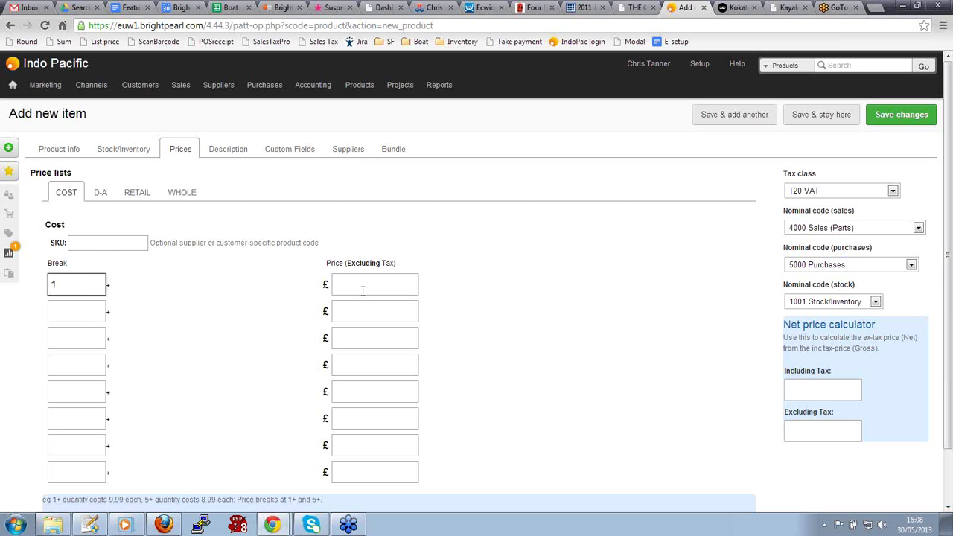
click(379, 285)
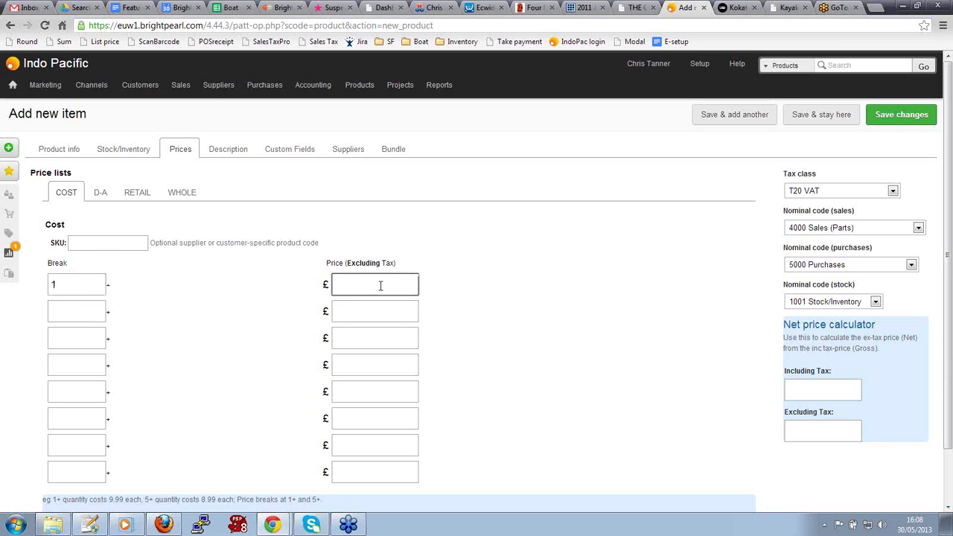
text(55)
- Set the new item's retail price to 110 for a quantity break of 1
click(145, 195)
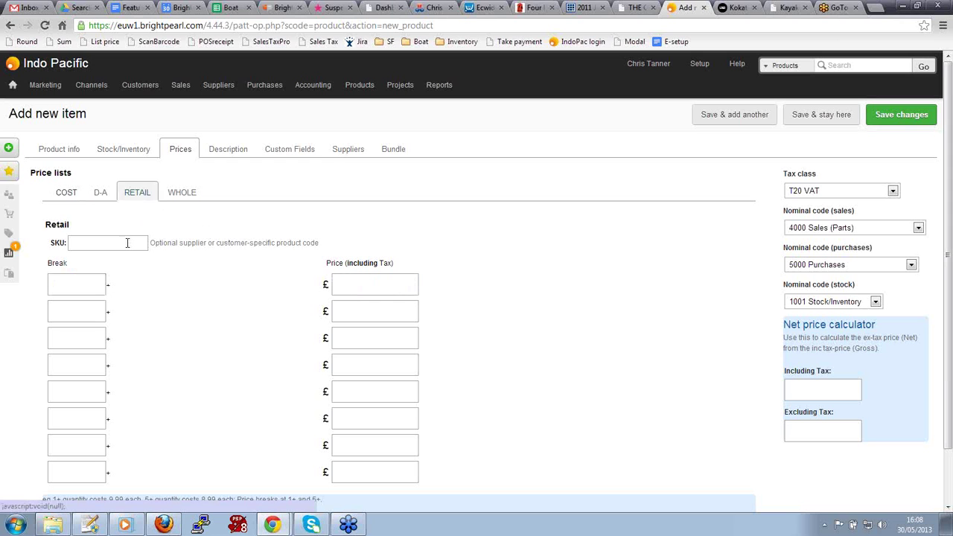
click(97, 286)
text(1)
click(384, 285)
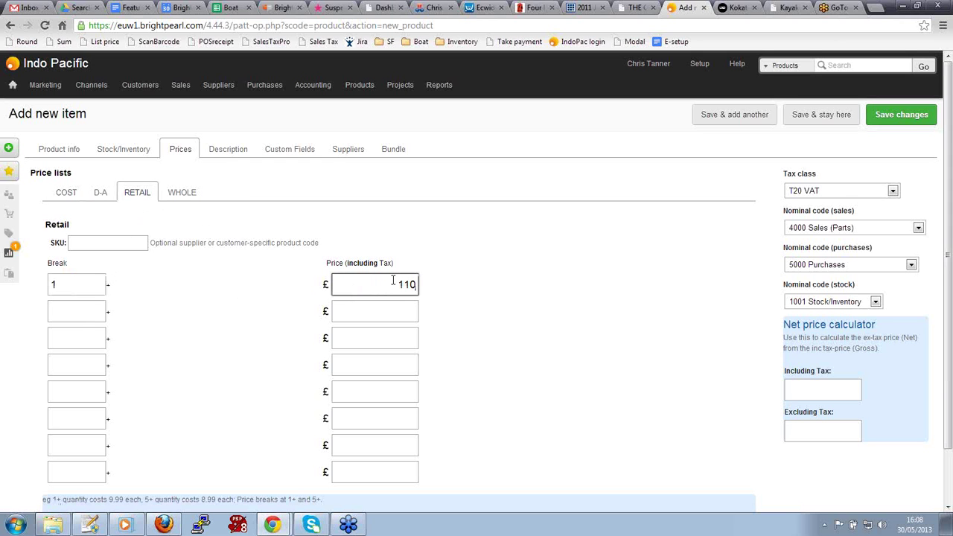
- Set the new item's wholesale prices to 70 for a quantity break of 1 and 65.00 for a break of 10
click(182, 192)
click(56, 284)
text(1)
click(367, 291)
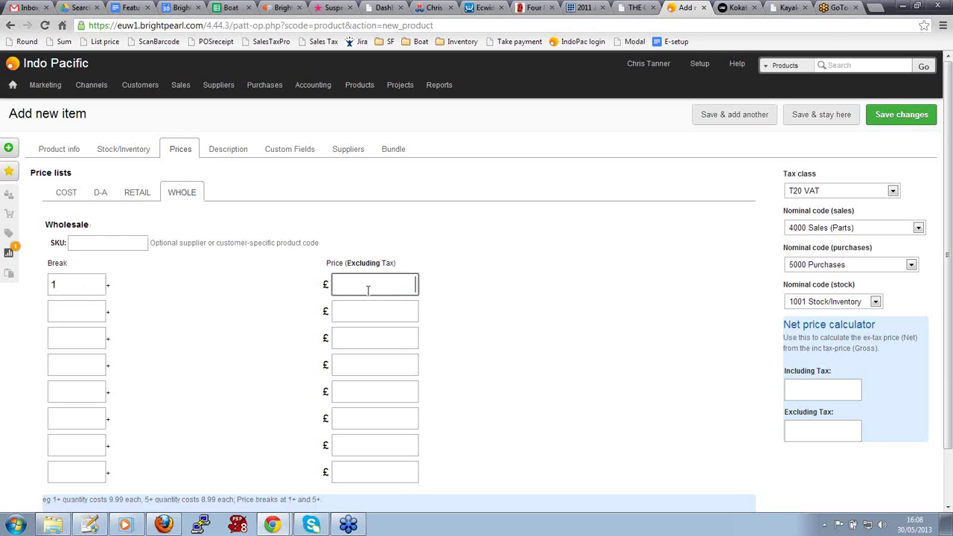
text(70)
click(96, 307)
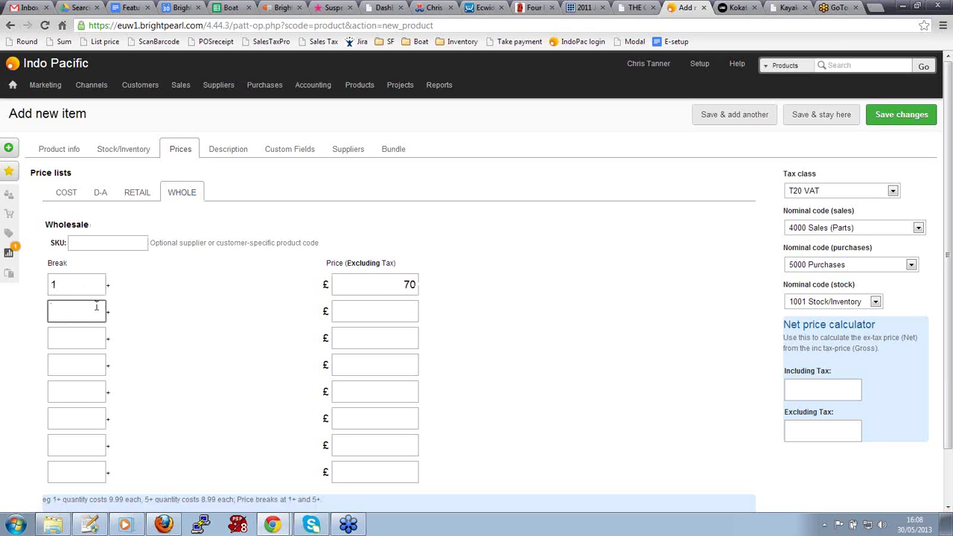
text(10)
click(361, 309)
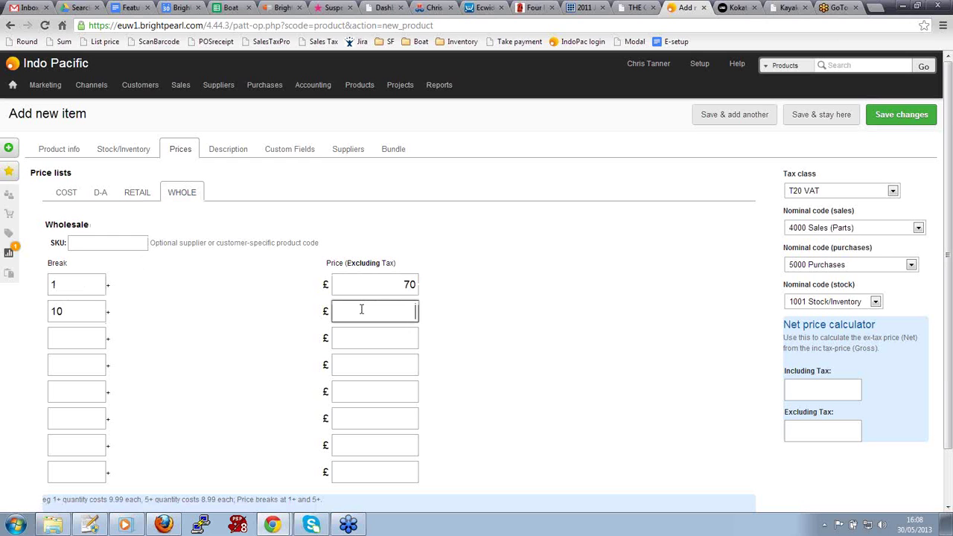
text(65.00)
- Assign Supplier Company Ltd. as the new item's supplier and save the product
click(247, 154)
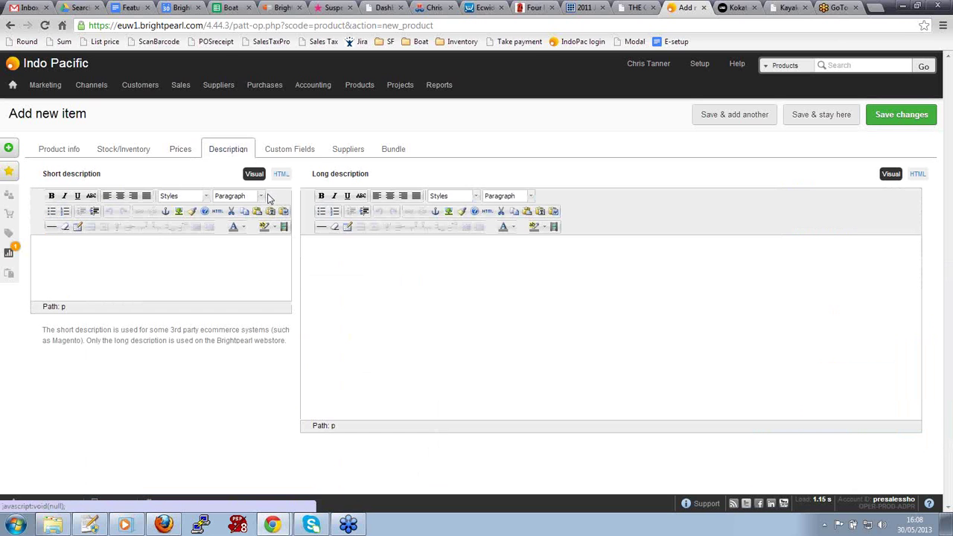
click(301, 151)
click(341, 152)
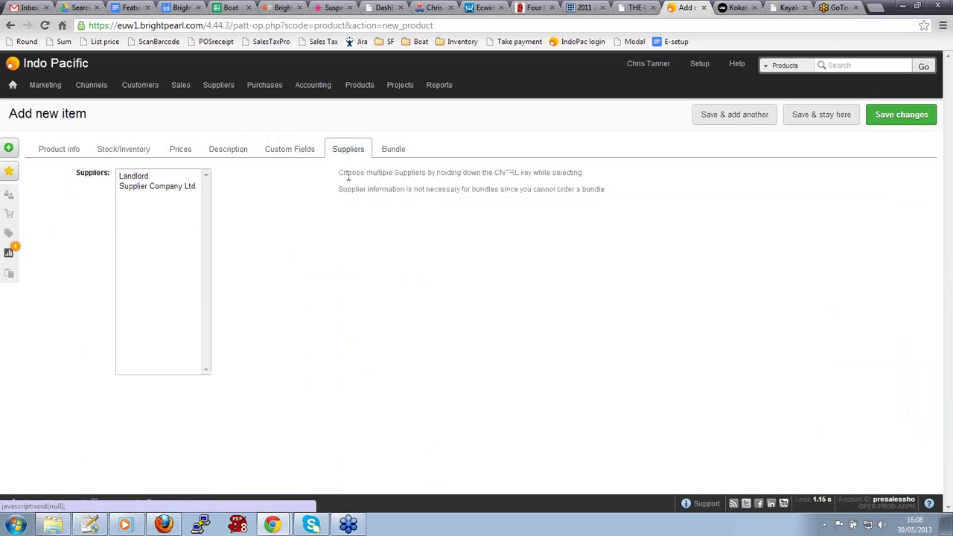
click(157, 187)
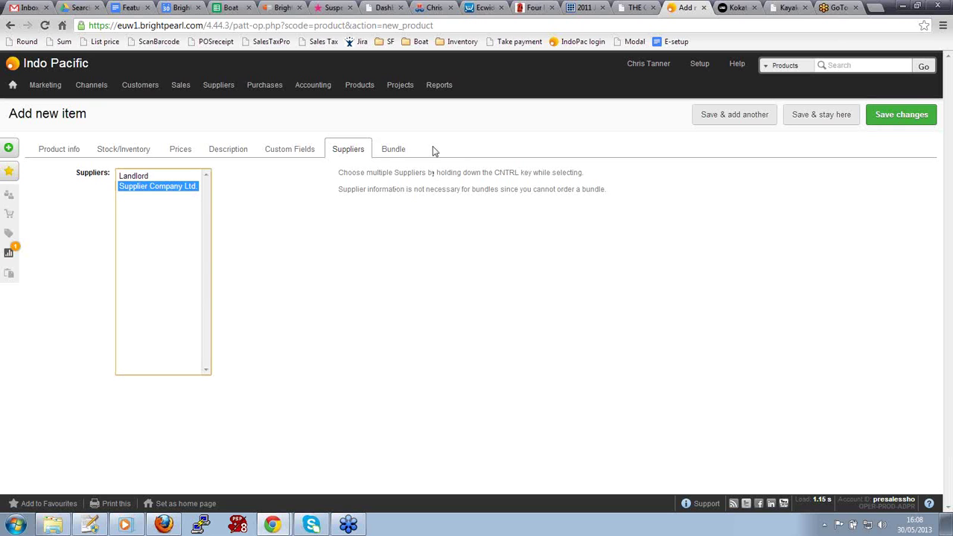
click(891, 120)
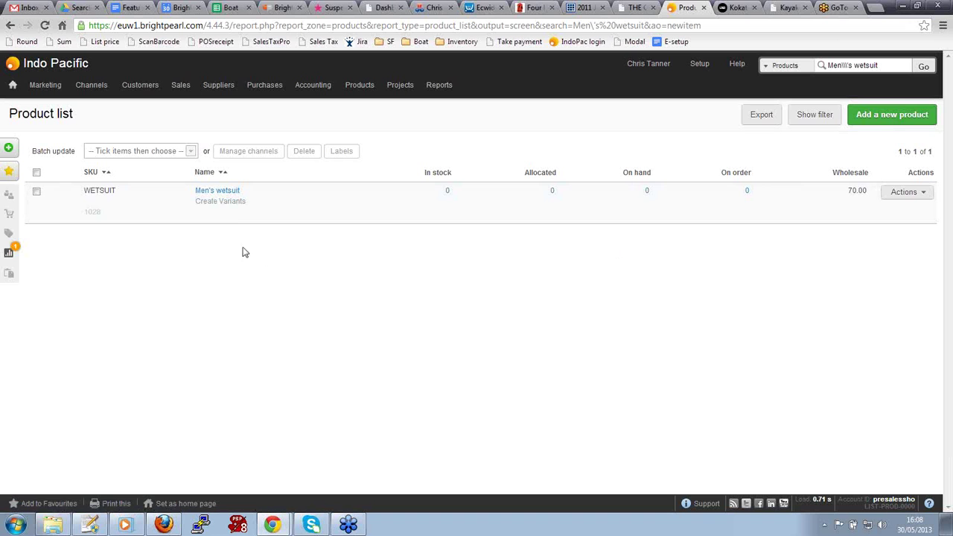
- Start creating variants for the Men's wetsuit based on Size, and add three blank entries for new options
click(233, 204)
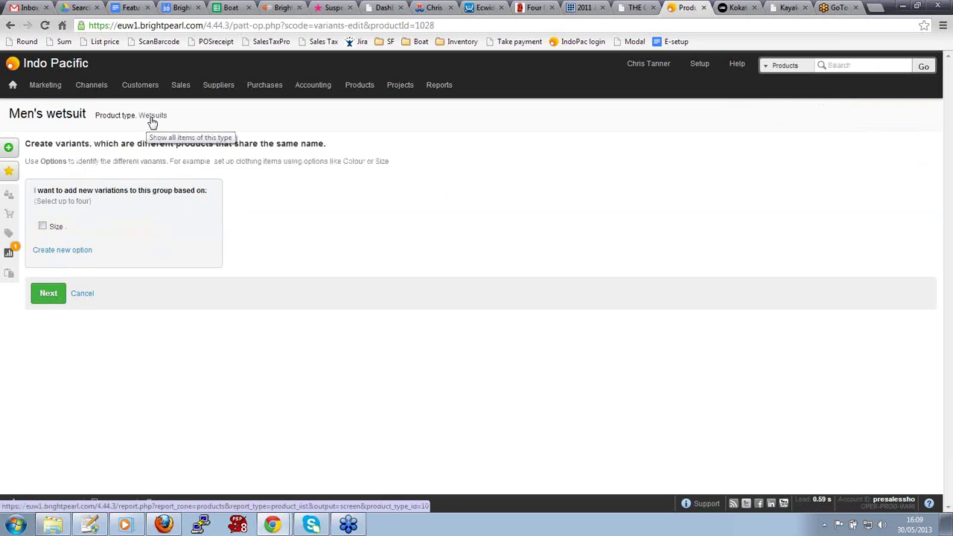
click(43, 225)
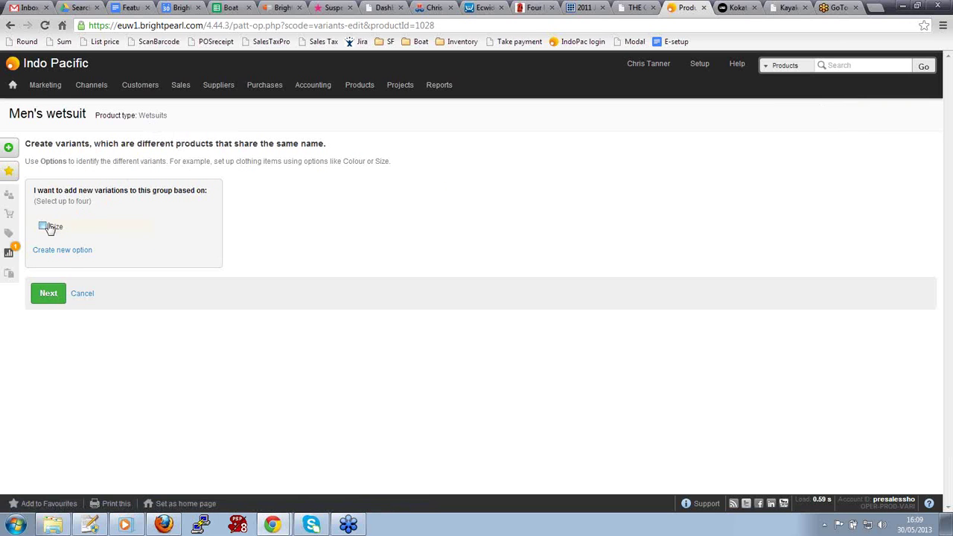
click(69, 252)
click(66, 270)
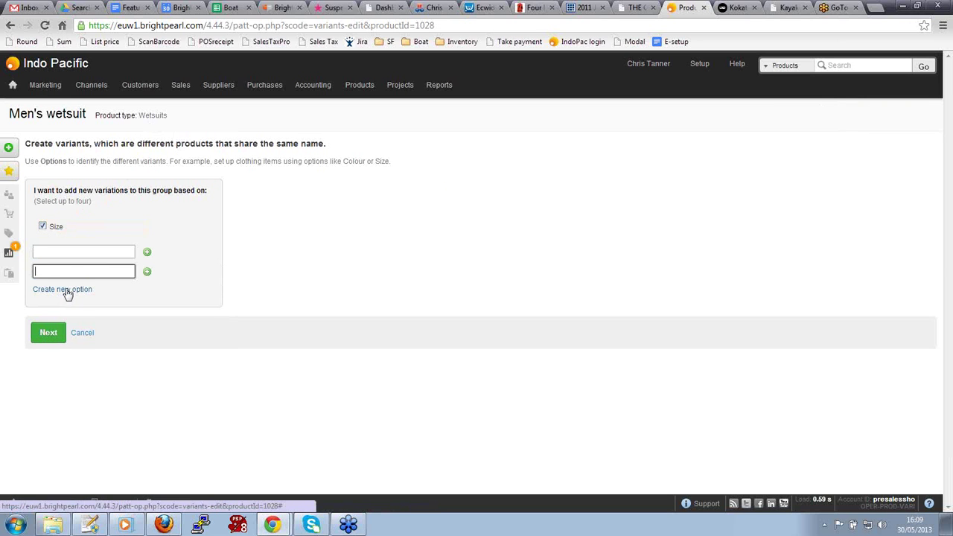
click(66, 289)
- Name the three new variant options Length, Chest size and Thickness, and continue to the selection of option values
click(84, 251)
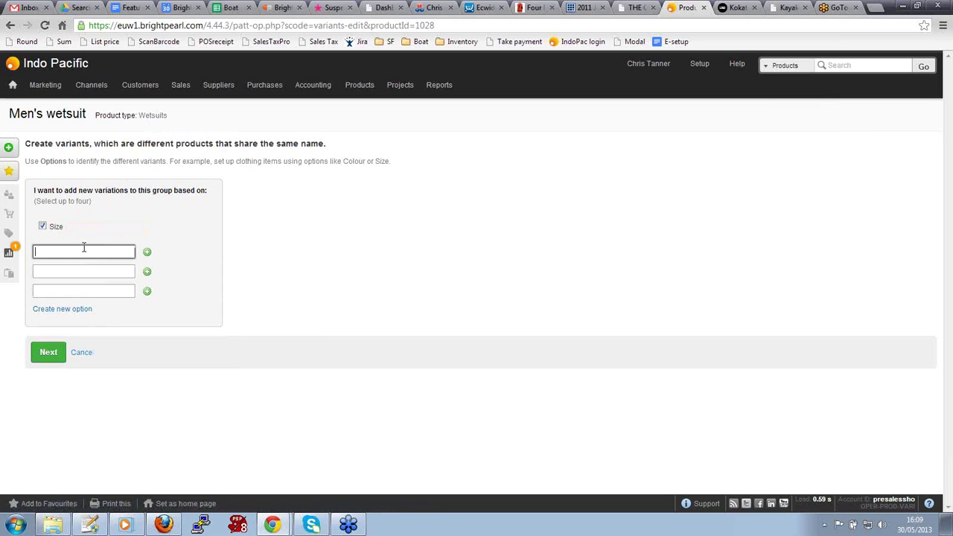
text(Length)
click(123, 272)
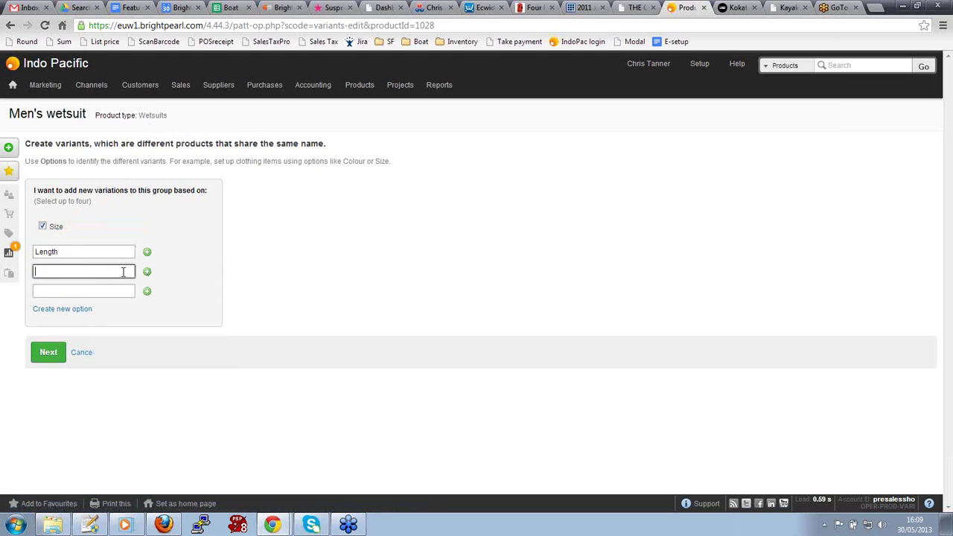
text(Chest size)
click(96, 290)
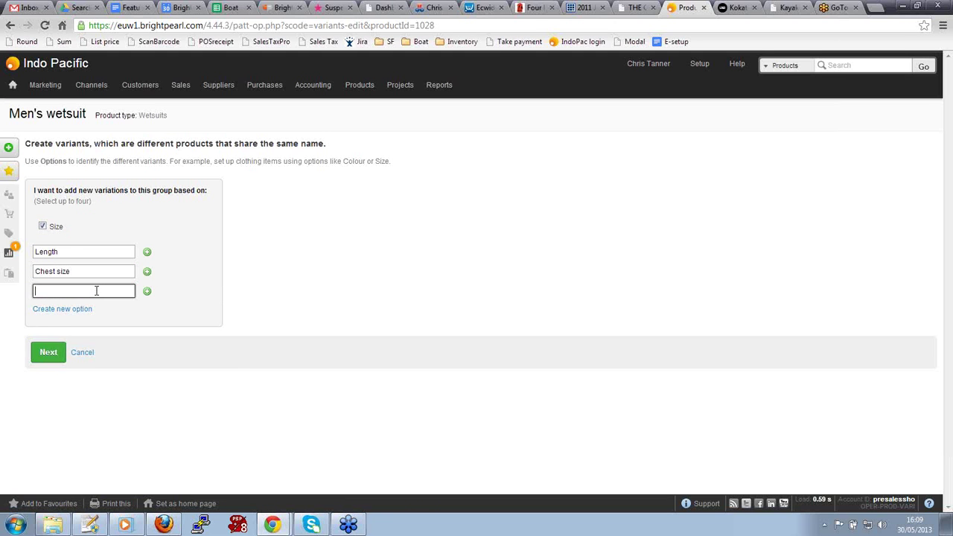
text(Thickn)
key(BackSpace)
text(ckness)
click(52, 356)
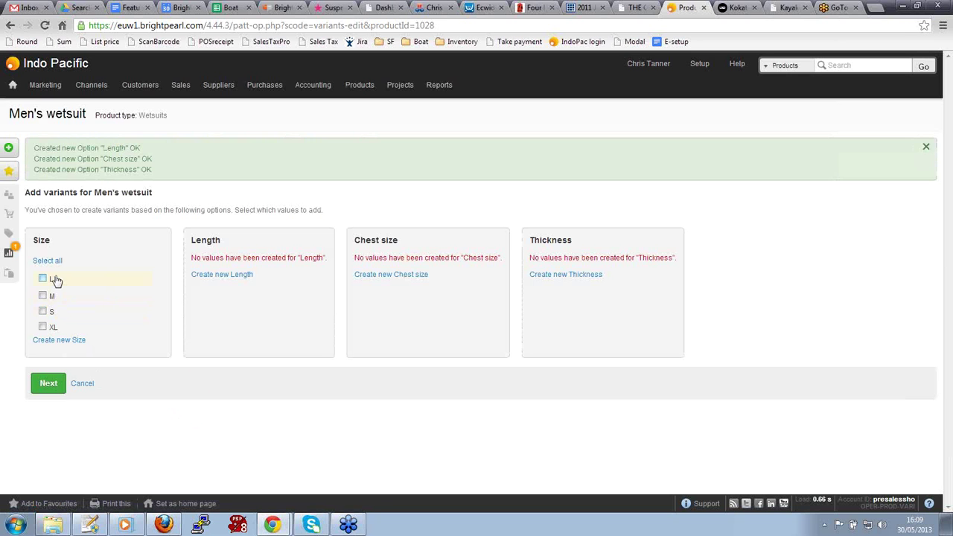
- Add 120 and 140 as new Size values for the Men's wetsuit variants
click(59, 340)
click(56, 359)
click(54, 342)
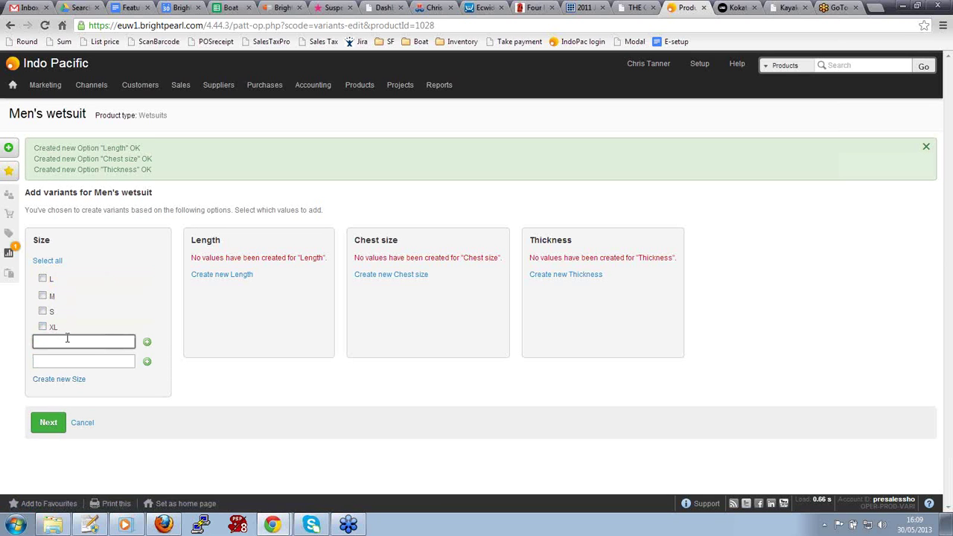
text(120)
click(56, 362)
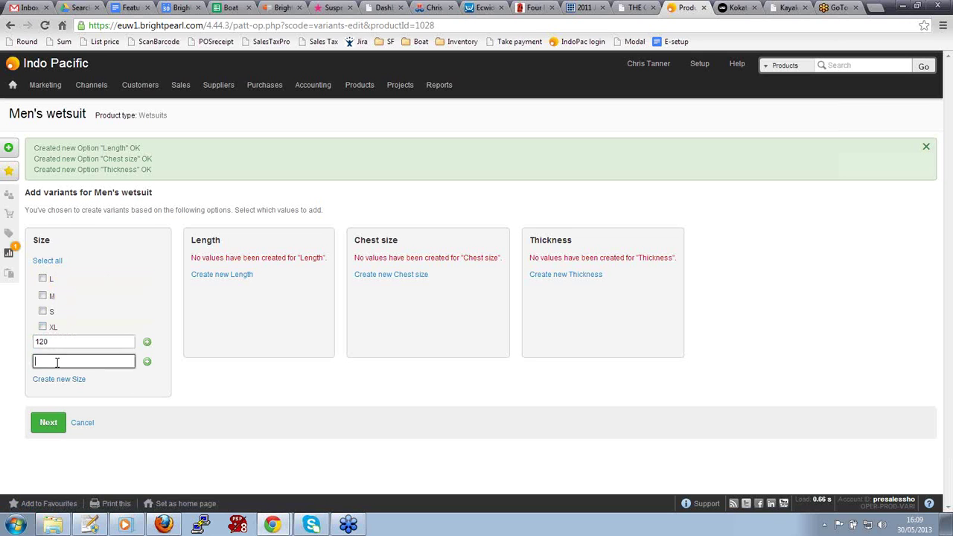
text(140)
- Add Short and Long as new Length values for the variants
click(227, 275)
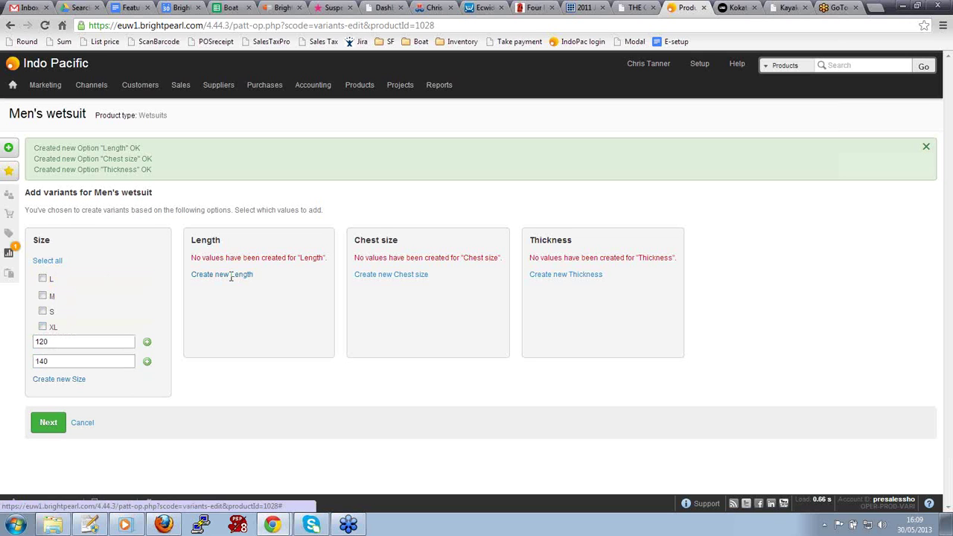
click(230, 295)
click(227, 276)
text(Short)
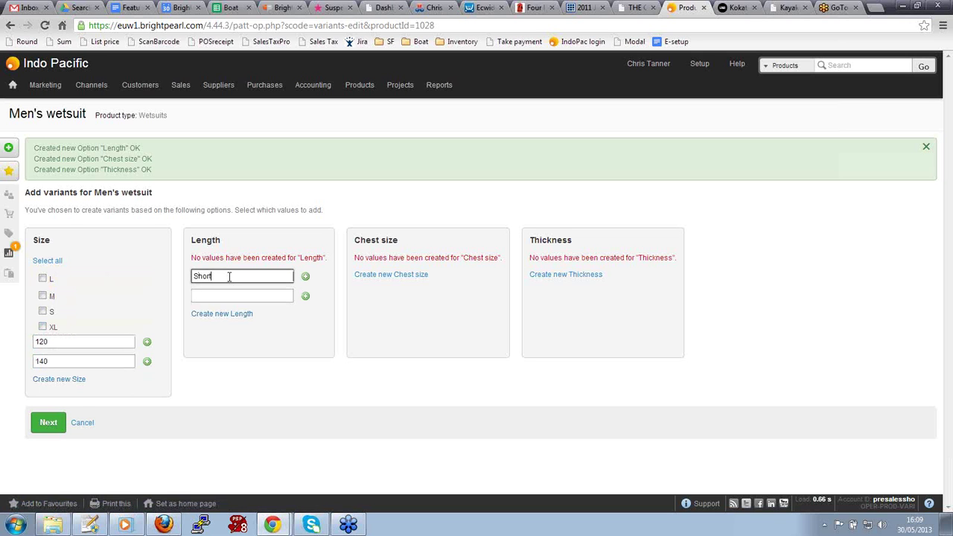
click(224, 296)
text(Long)
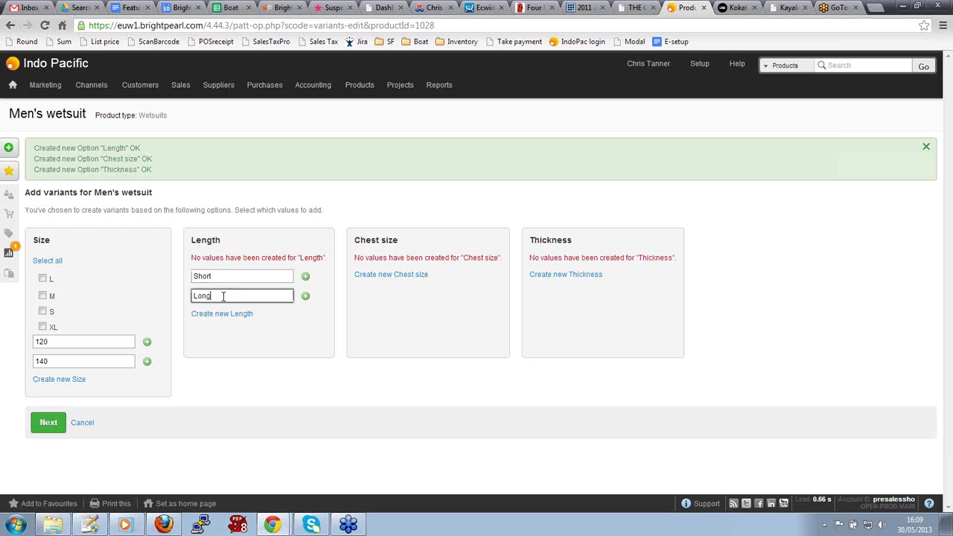
- Add 42 inch and 44 inch as new Chest size values for the variants
click(395, 274)
click(397, 296)
click(398, 273)
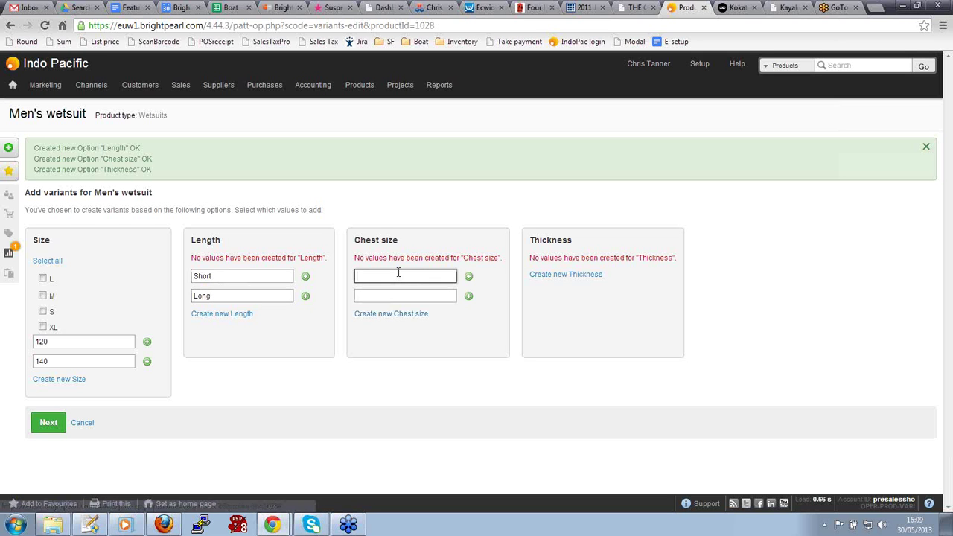
text(42 inch)
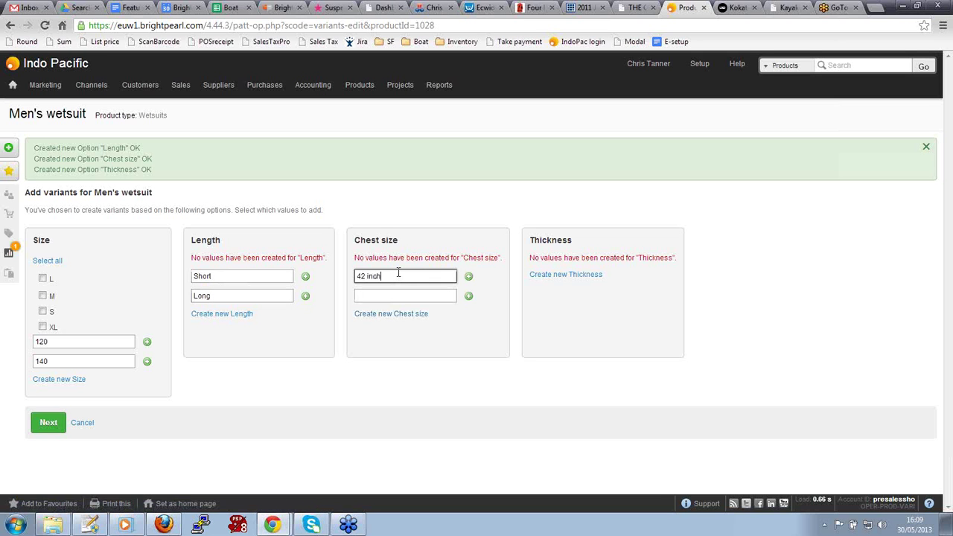
click(400, 297)
text(44 inch)
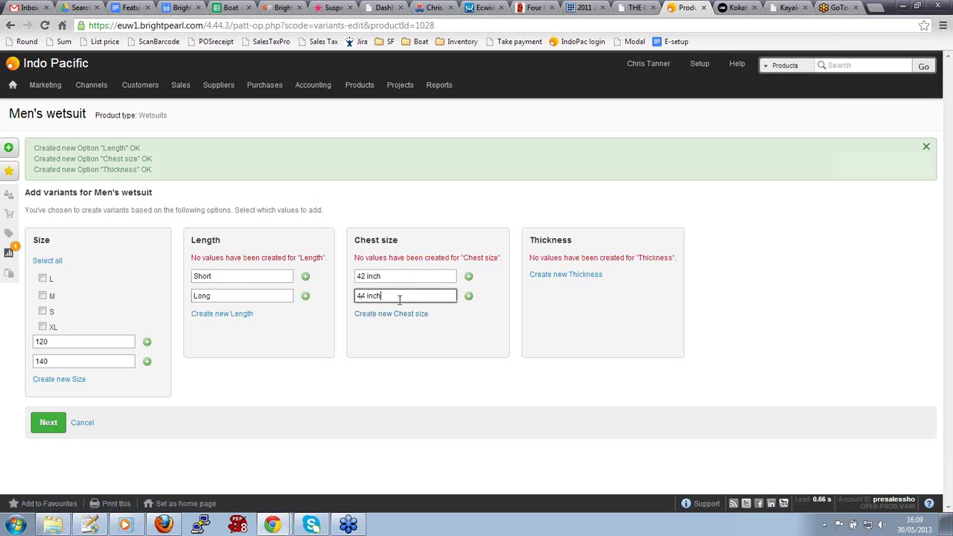
- Add 4 / 5 and 5 / 6 as new Thickness values and generate the Men's wetsuit variants
click(549, 274)
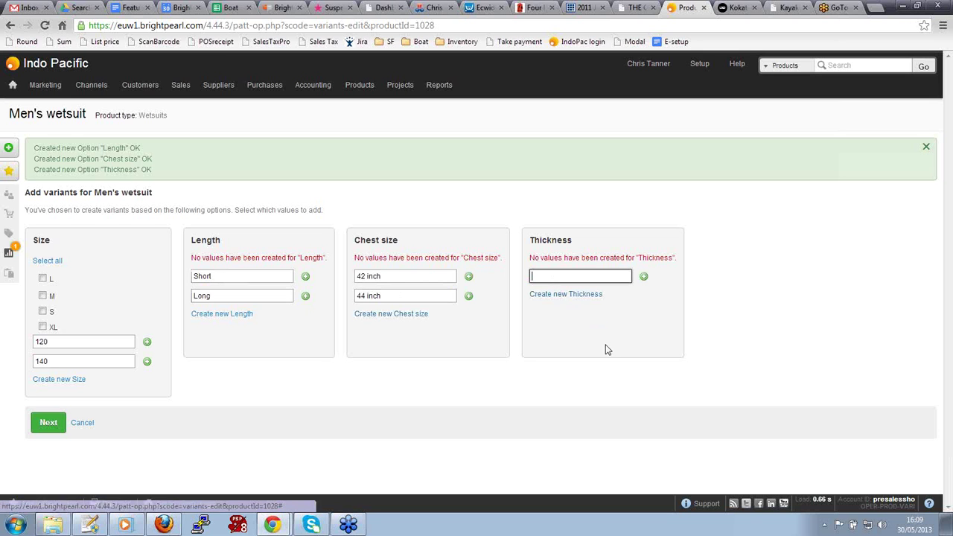
click(572, 294)
click(567, 278)
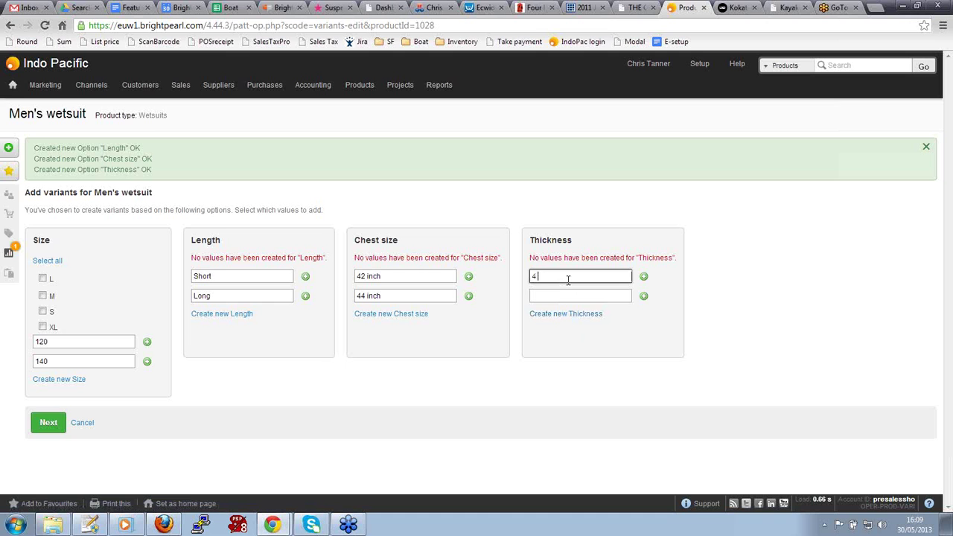
click(570, 296)
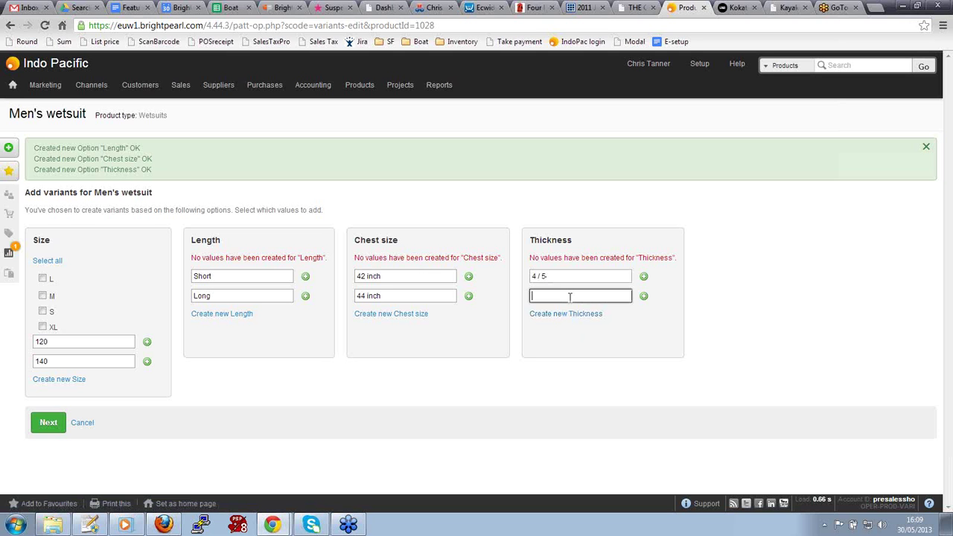
text(5 / 6)
click(532, 381)
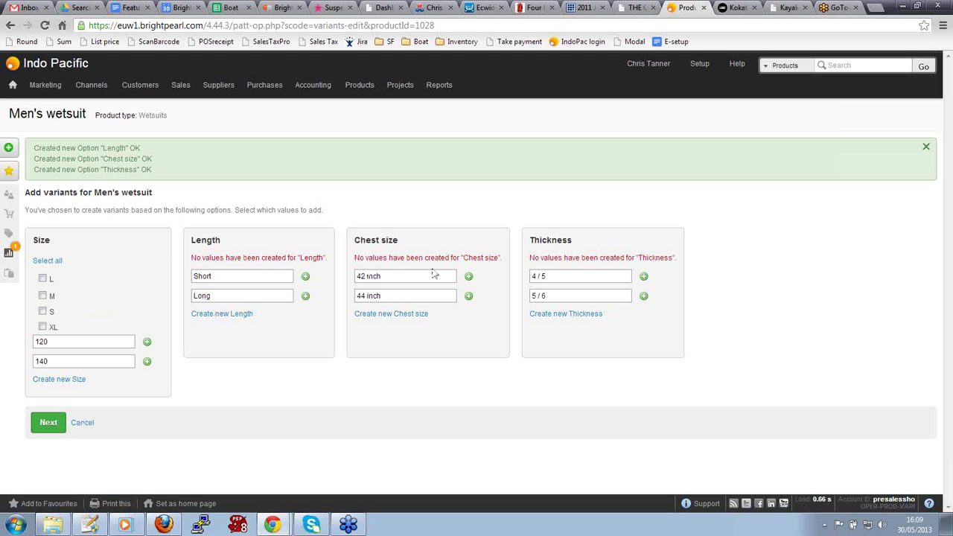
click(54, 422)
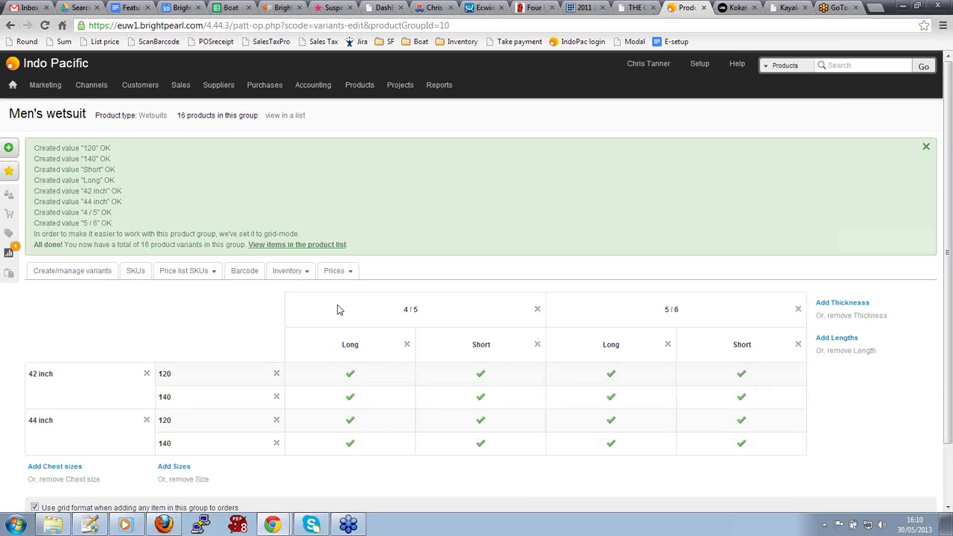
- Review the Men's wetsuit variant grid and view the group's products in a list
scroll(337, 309, down, 2)
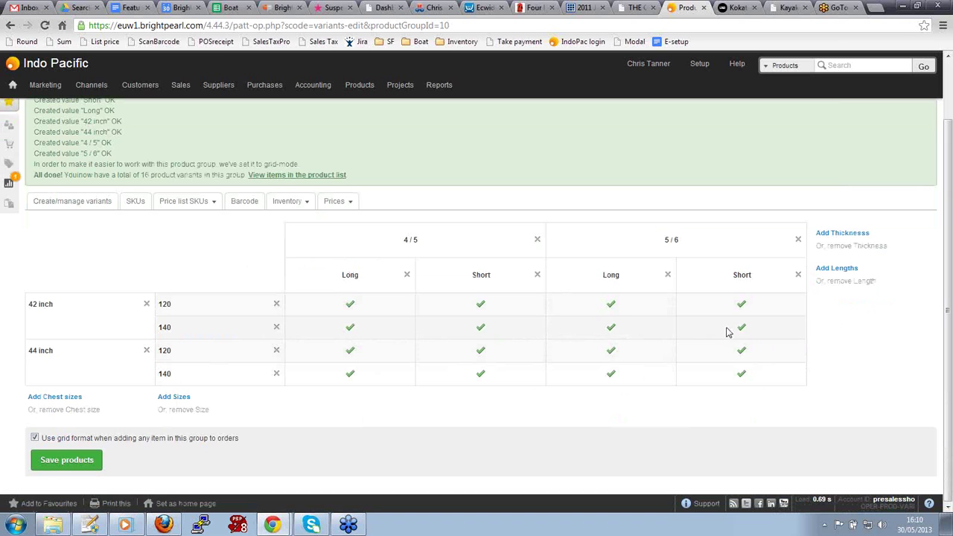
scroll(541, 389, up, 2)
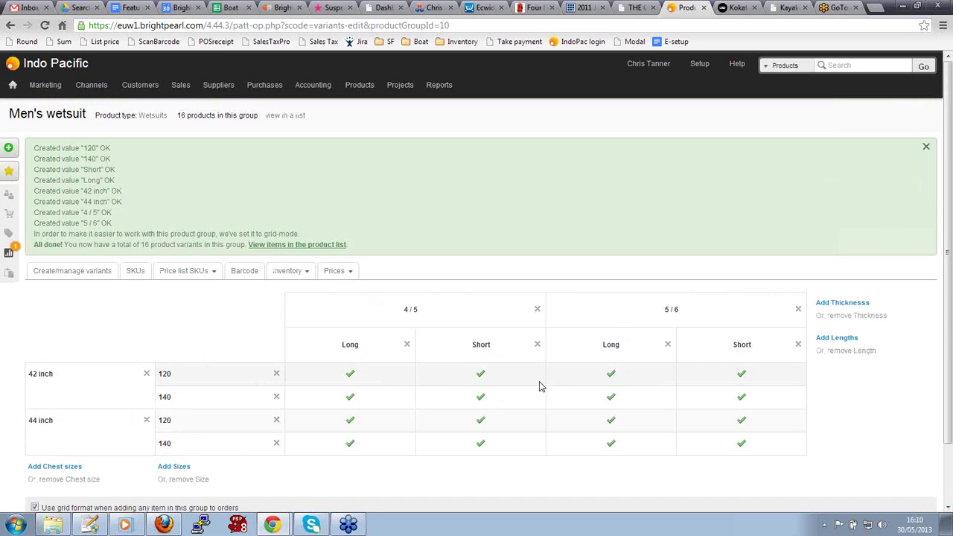
click(280, 117)
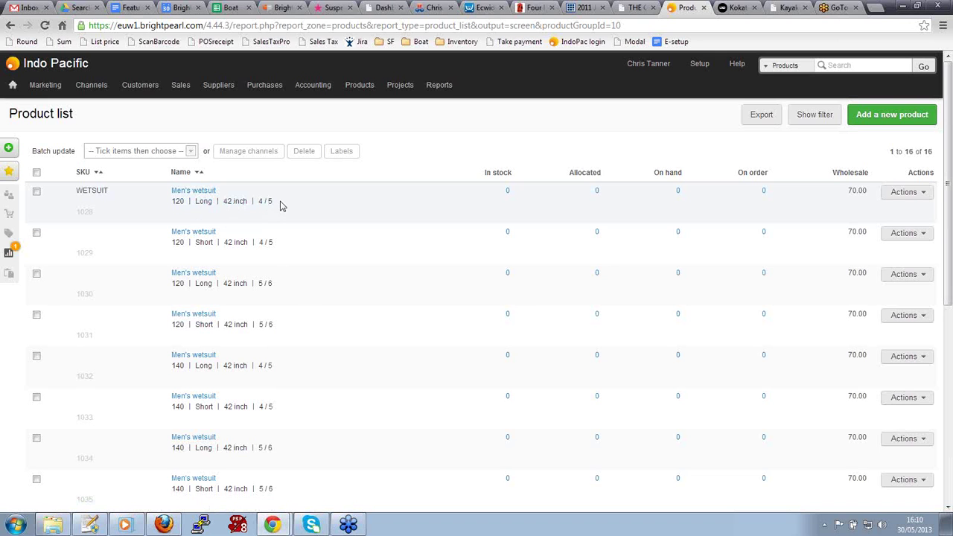
- Search the products for "wetsuit"
click(863, 67)
text(wetsuit)
key(Return)
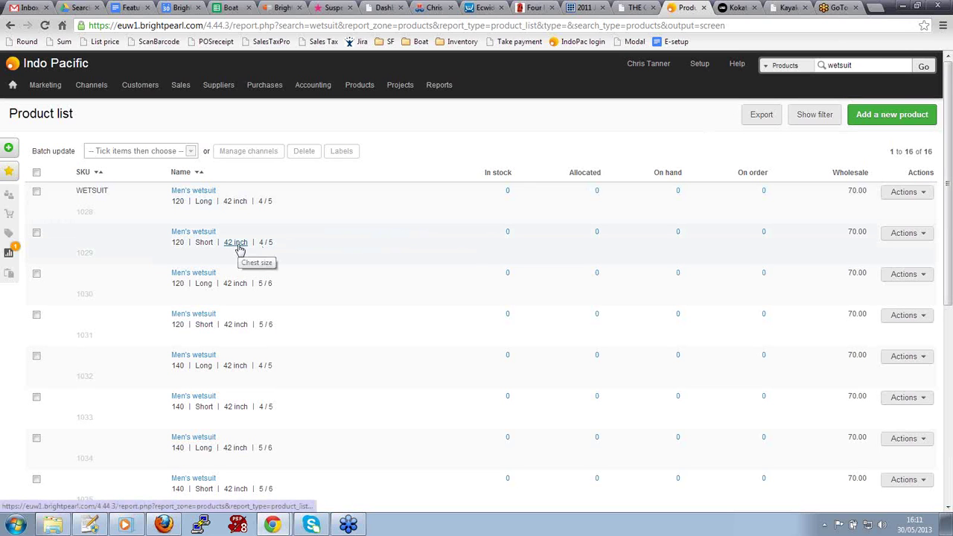
- Filter the wetsuit product list to Short length variants and open the first product's variants for editing
click(203, 243)
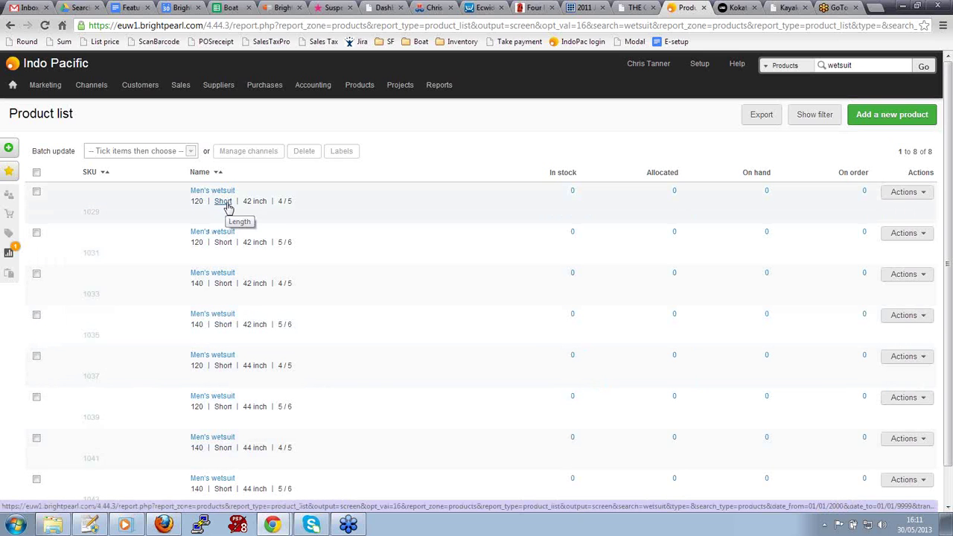
click(903, 195)
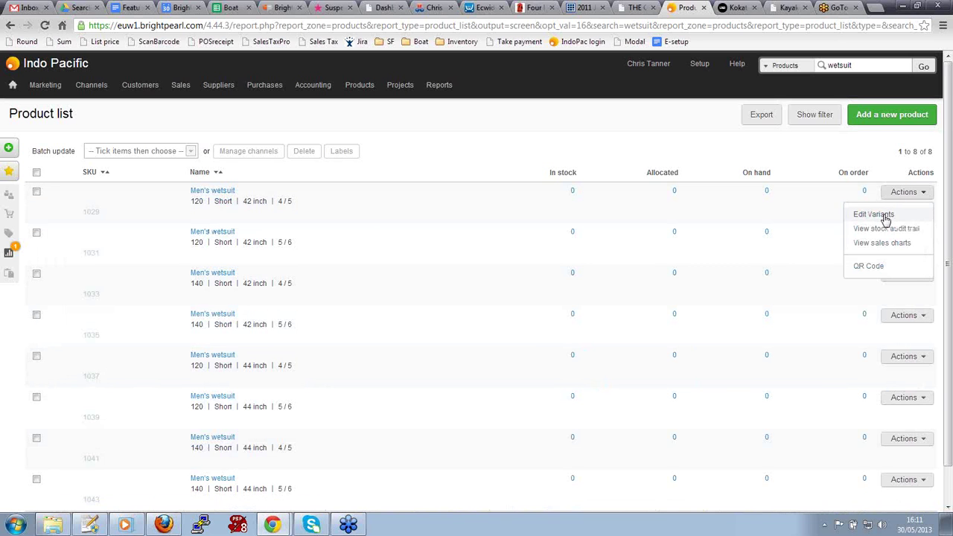
click(884, 216)
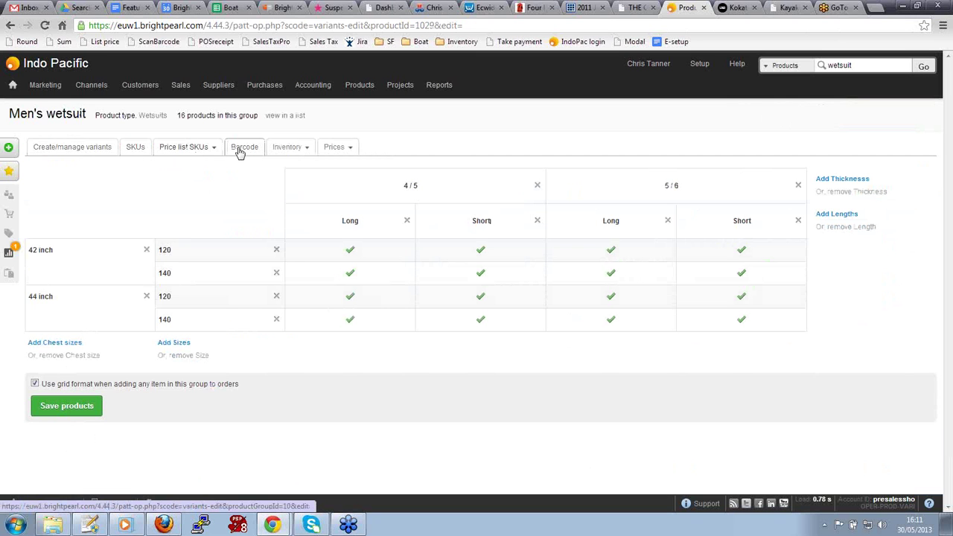
- Open the Retail price list of the wetsuit group and set all four 44 inch, size 120 prices to 120
click(285, 148)
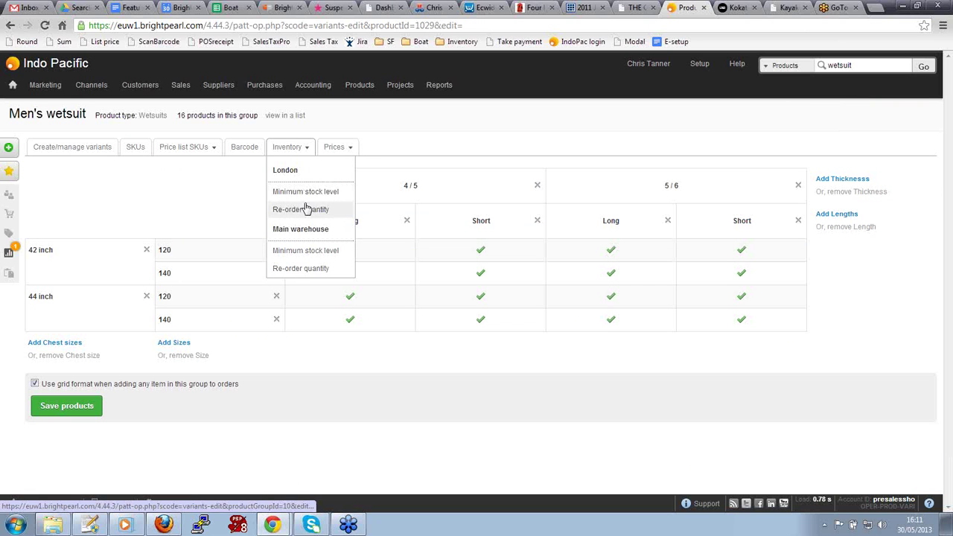
click(333, 149)
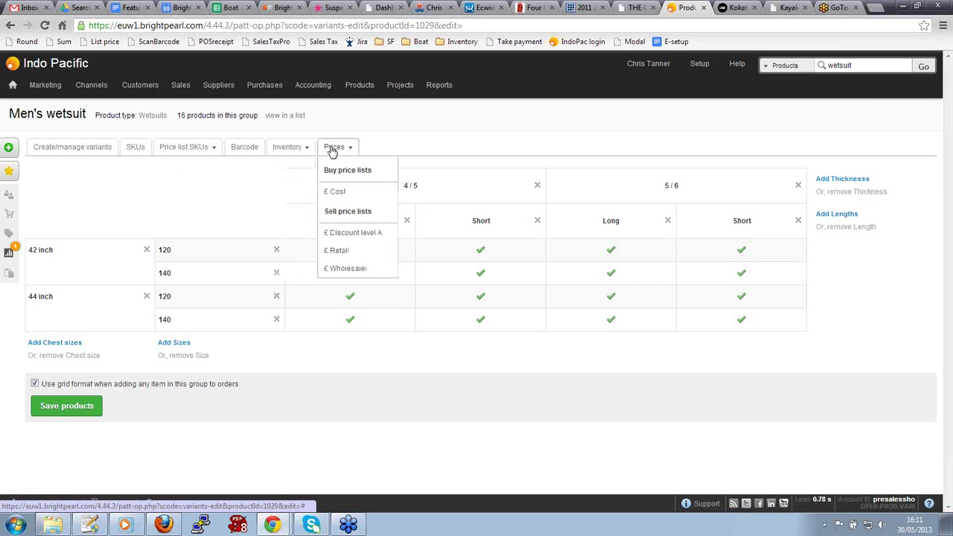
click(340, 252)
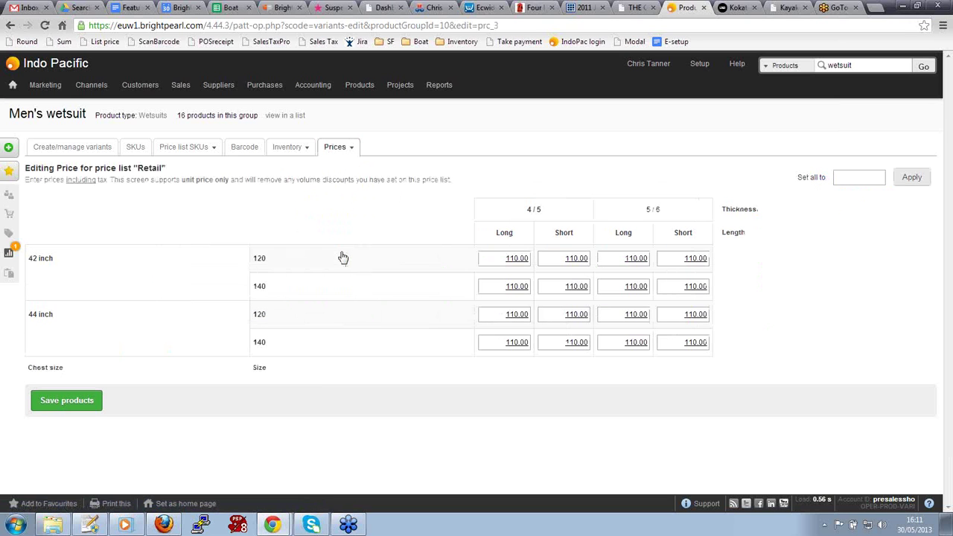
click(502, 314)
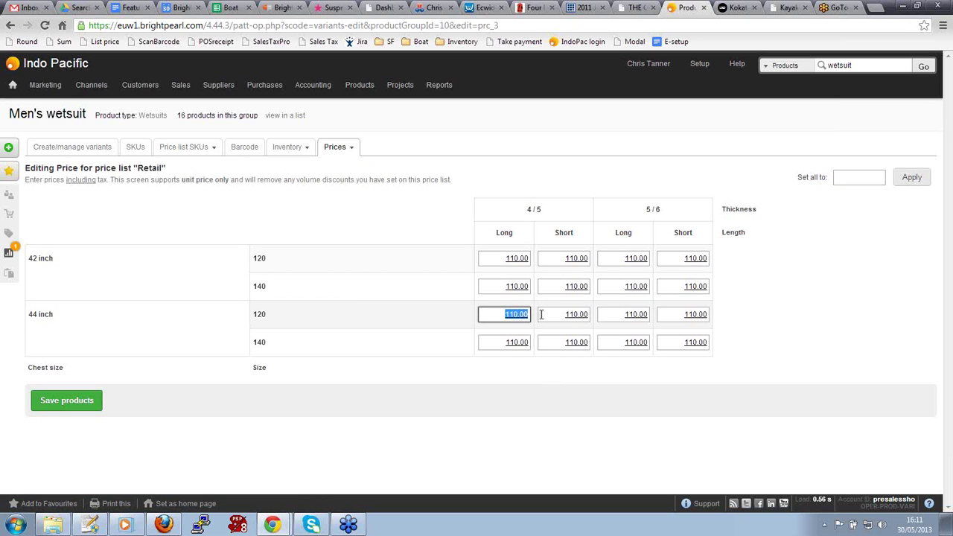
text(120)
key(Tab)
text(120)
key(Tab)
text(120)
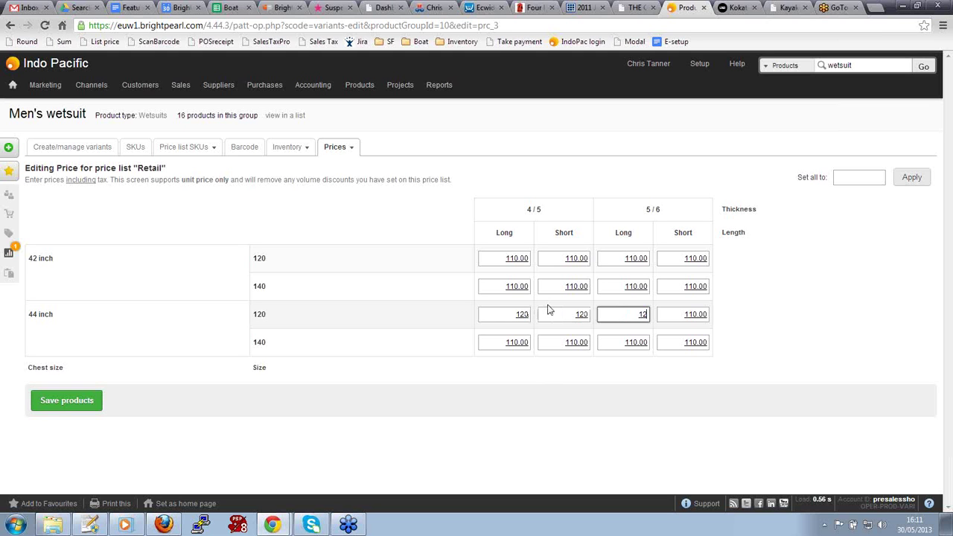
key(Tab)
text(120)
- Set all four 44 inch, size 140 Retail prices to 120 and save the products
key(Tab)
text(120)
key(Tab)
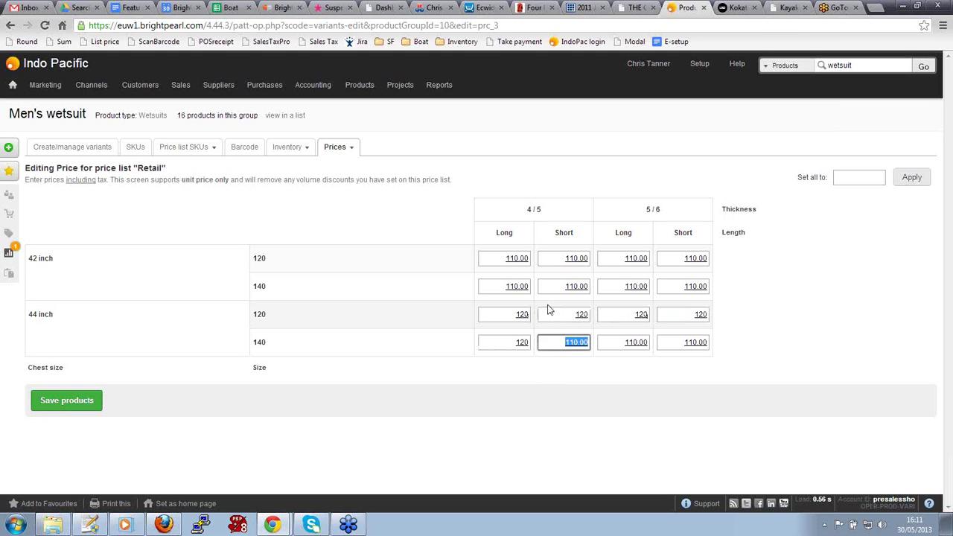
text(120)
key(Tab)
text(120)
key(Tab)
text(12)
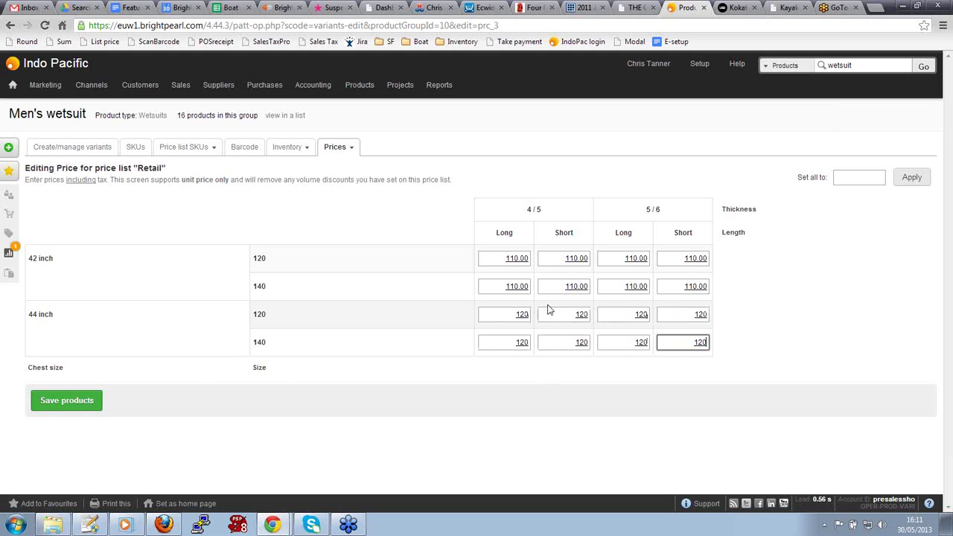
text(0)
click(67, 401)
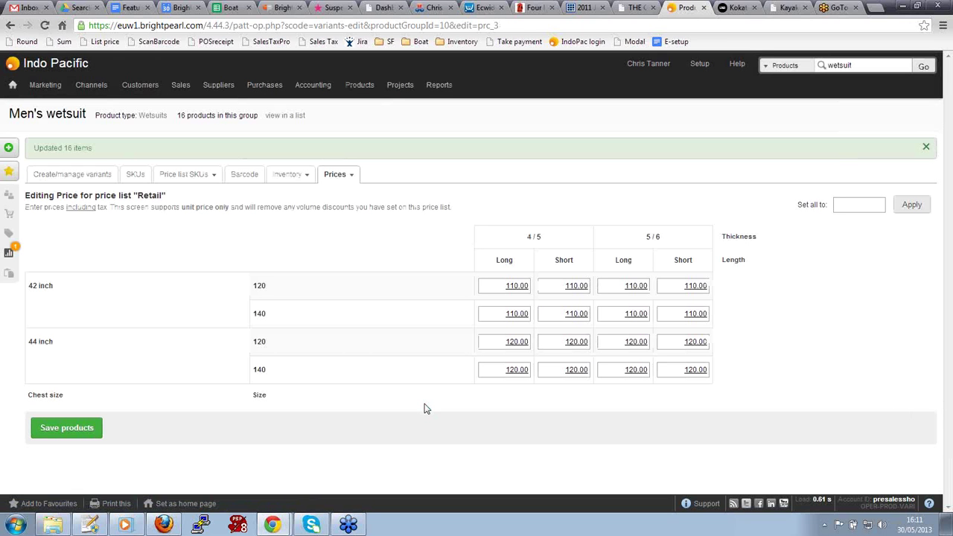
- Review the variant grid and its grid format option for orders, and open the group's SKUs for editing
click(75, 174)
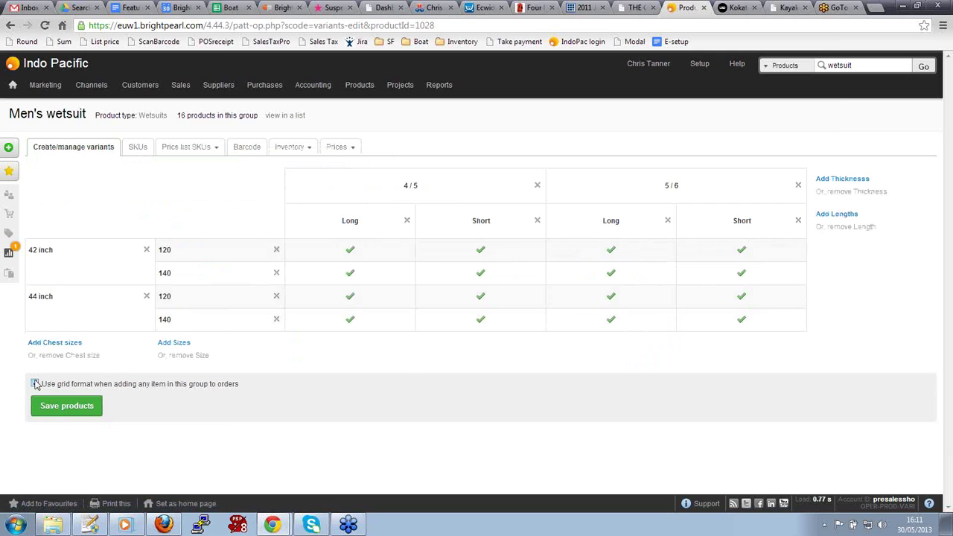
click(35, 383)
click(140, 155)
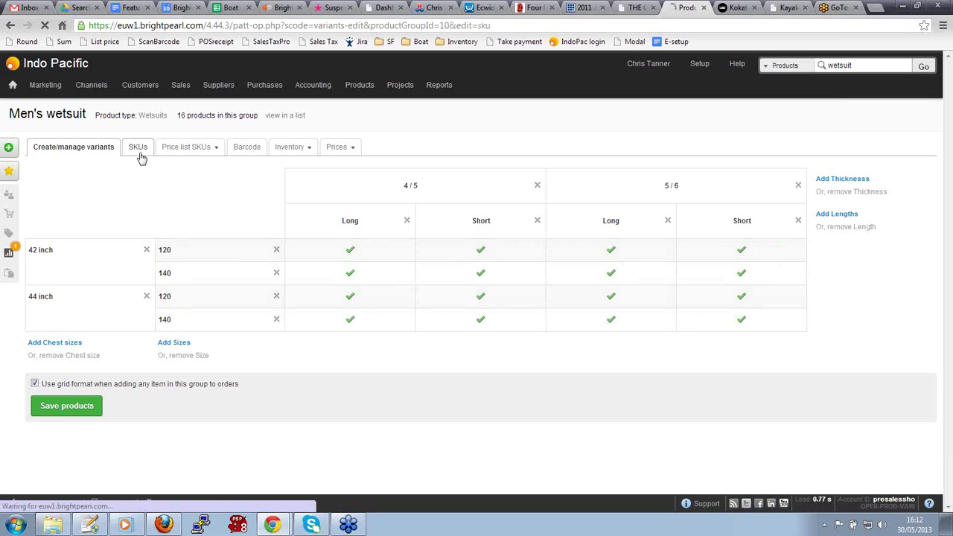
click(334, 256)
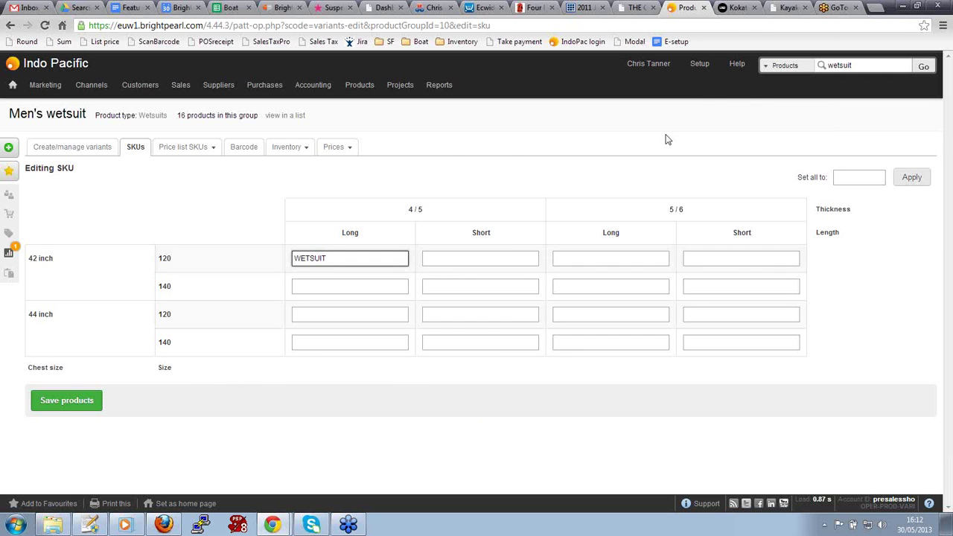
- Preview size S and colour Olive for the Kokatat MisFit Tour Personal Flotation Device in the Indo-Retail Shopify store, and return to Brightpearl
click(737, 9)
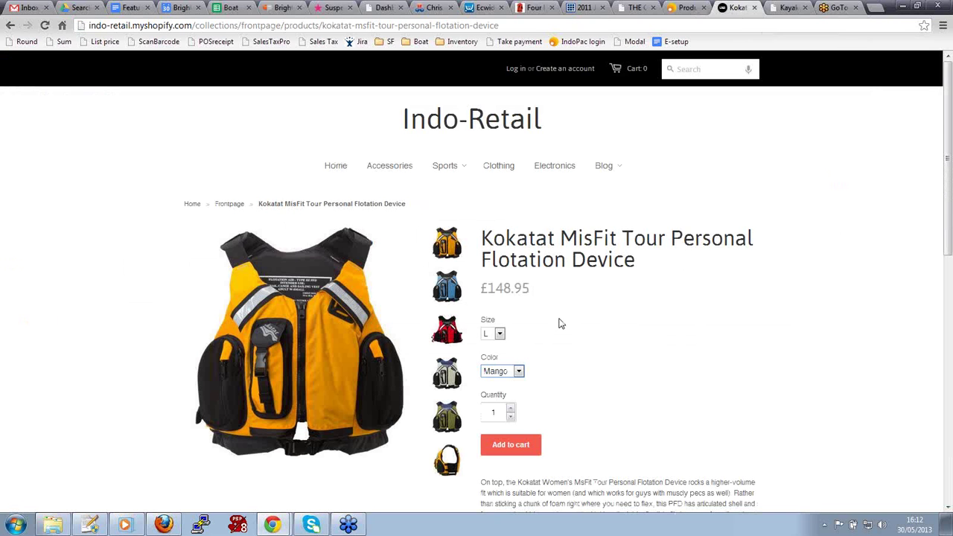
click(501, 334)
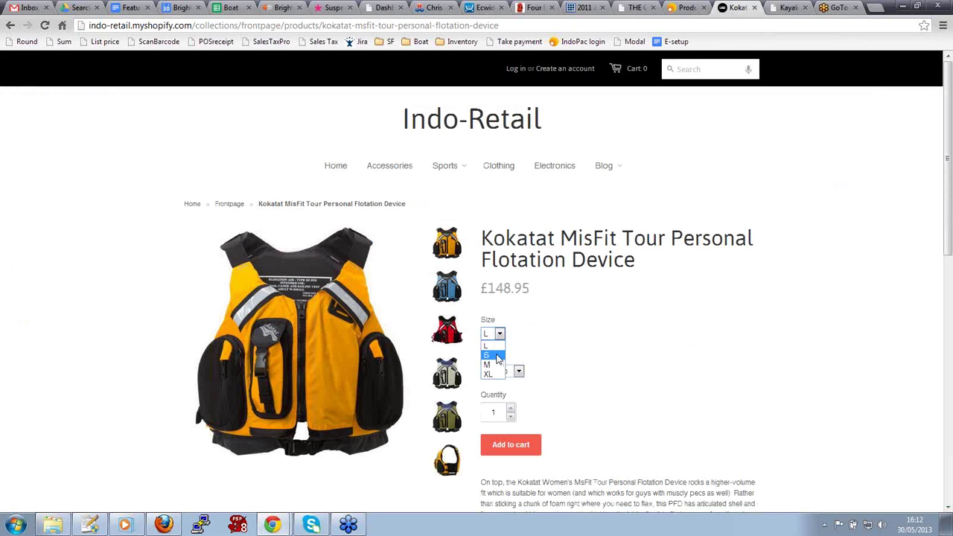
click(491, 344)
click(518, 371)
click(511, 418)
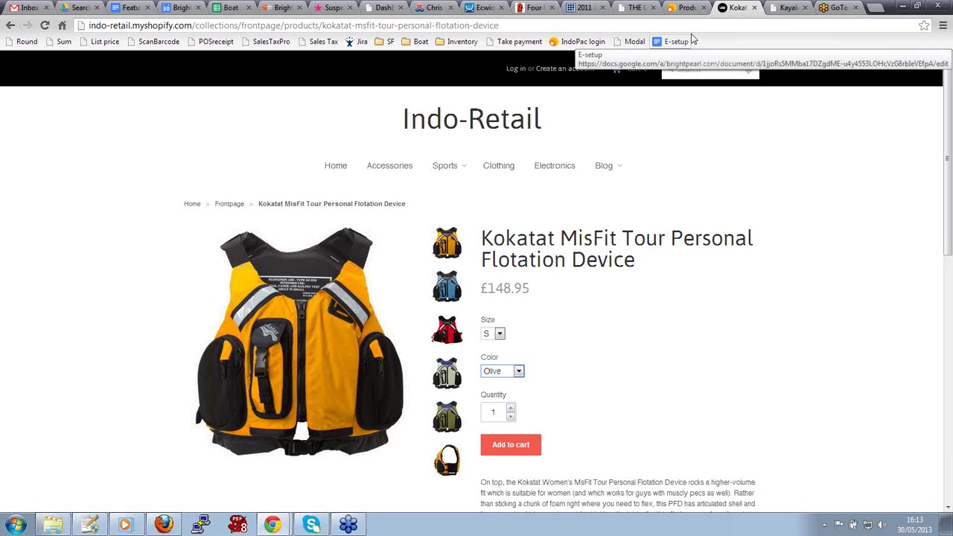
click(683, 8)
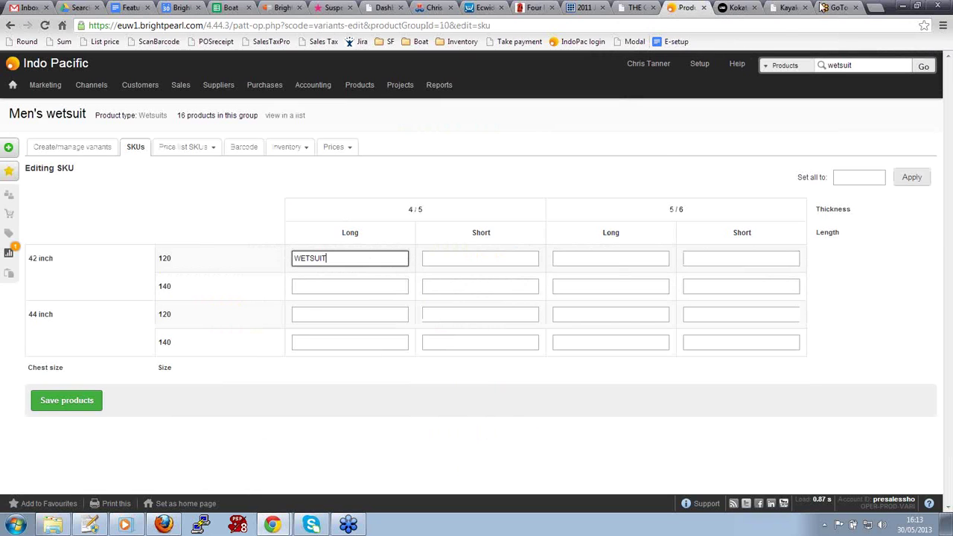
- Open the Commerce Acceleration 101 page at brightpearl.com/ca101 in a new browser tab
click(876, 9)
text(br)
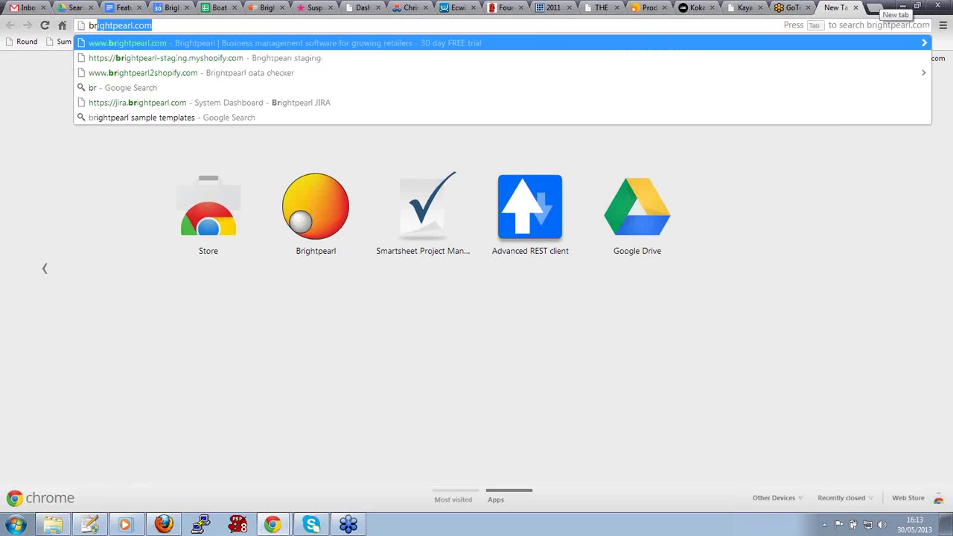
text(ightpearl.com/re)
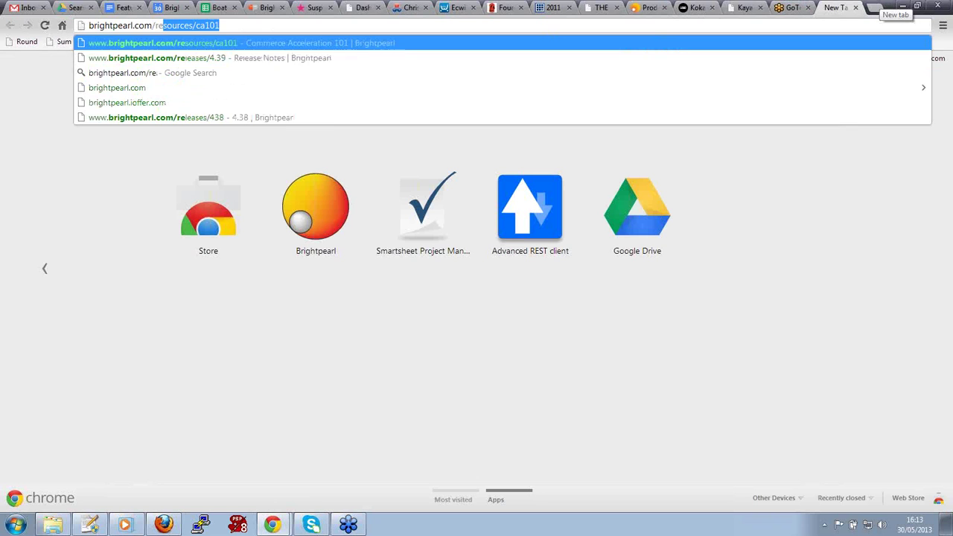
key(Return)
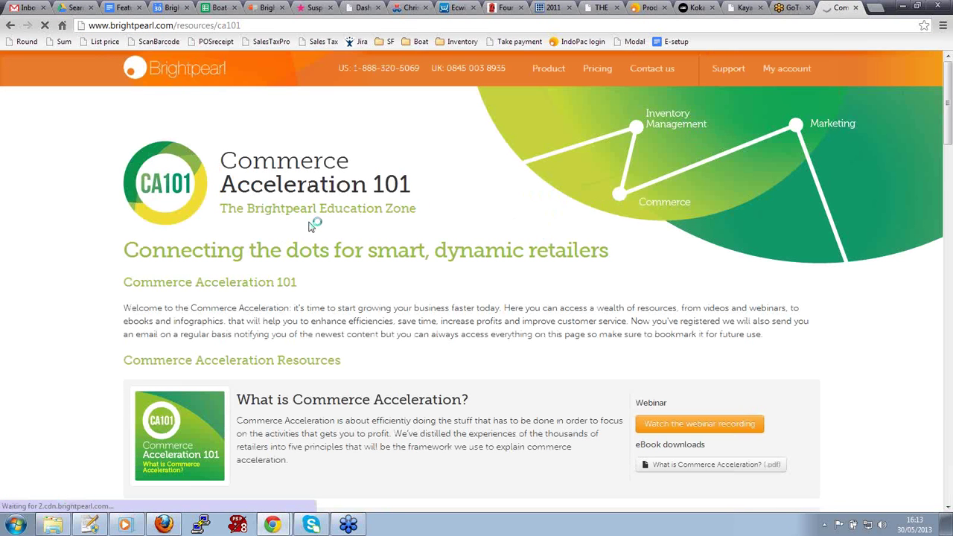
double_click(203, 26)
key(BackSpace)
key(Return)
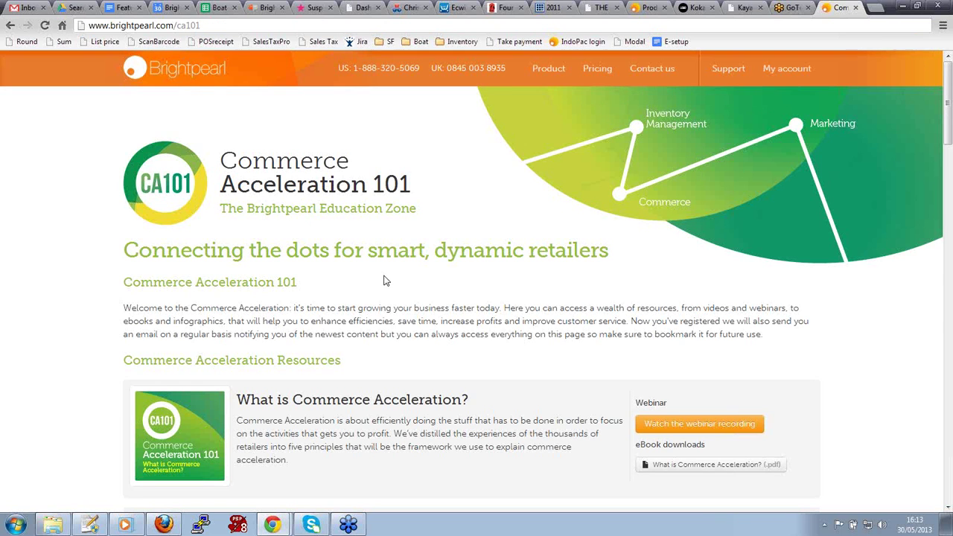
- Look through the Commerce Acceleration resources for the eBooks on organizing products and understanding SKUs
scroll(384, 280, down, 3)
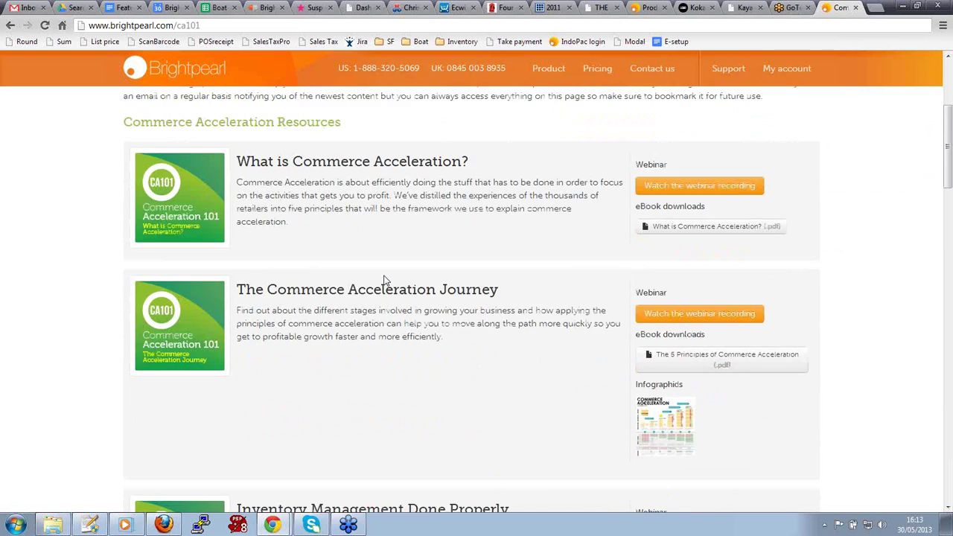
scroll(385, 280, down, 5)
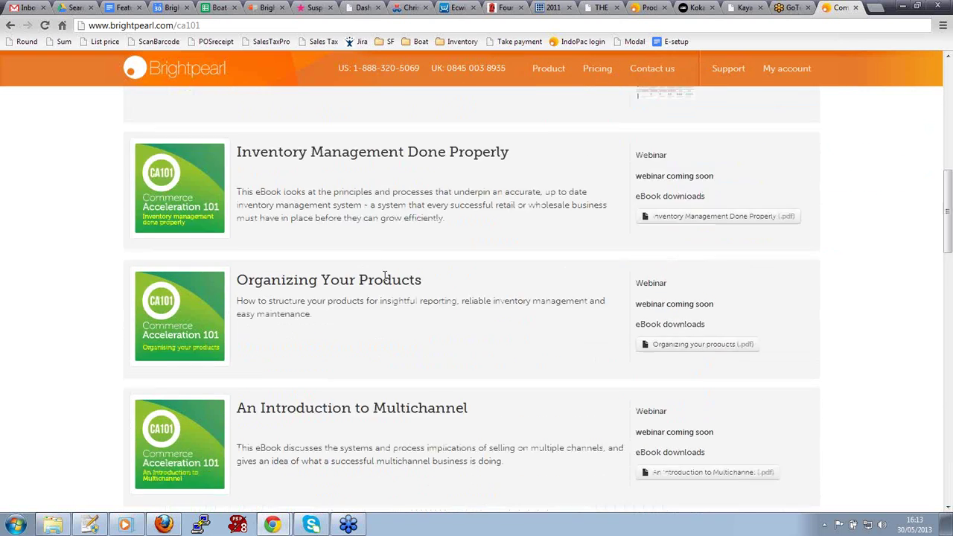
scroll(385, 276, down, 2)
scroll(385, 279, down, 5)
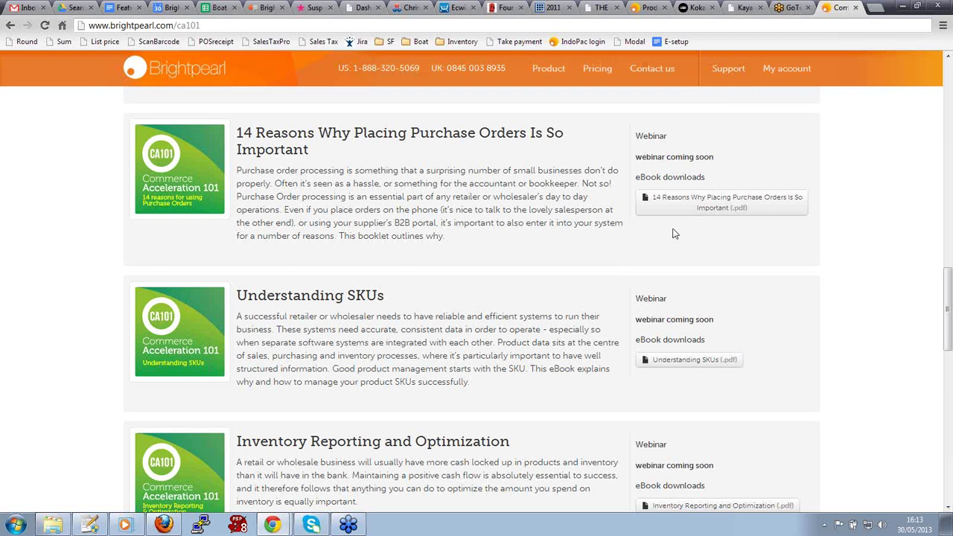
- Return to the Men's wetsuit SKU grid in Brightpearl and set all variant SKUs to WETSUIT-
click(646, 7)
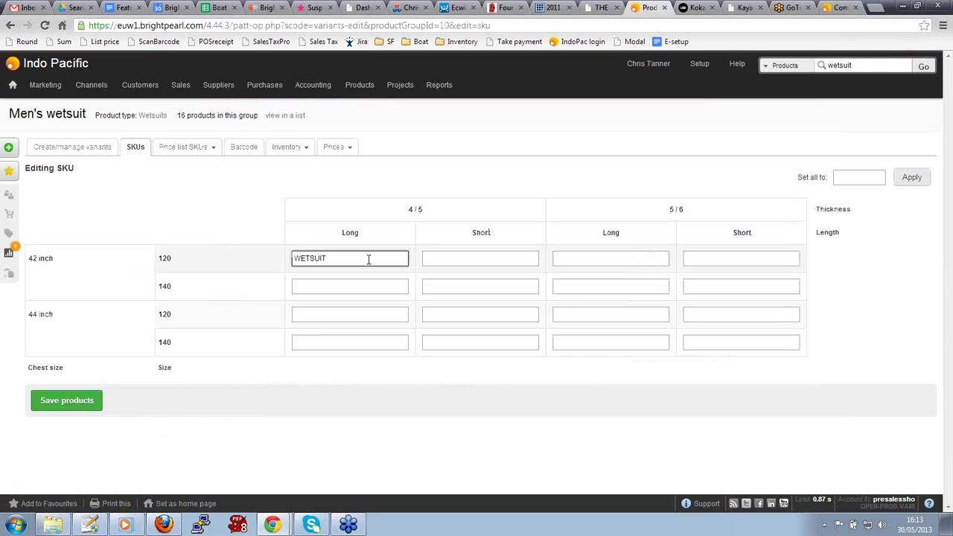
drag(368, 257, 309, 261)
double_click(309, 259)
key(ctrl+c)
click(859, 177)
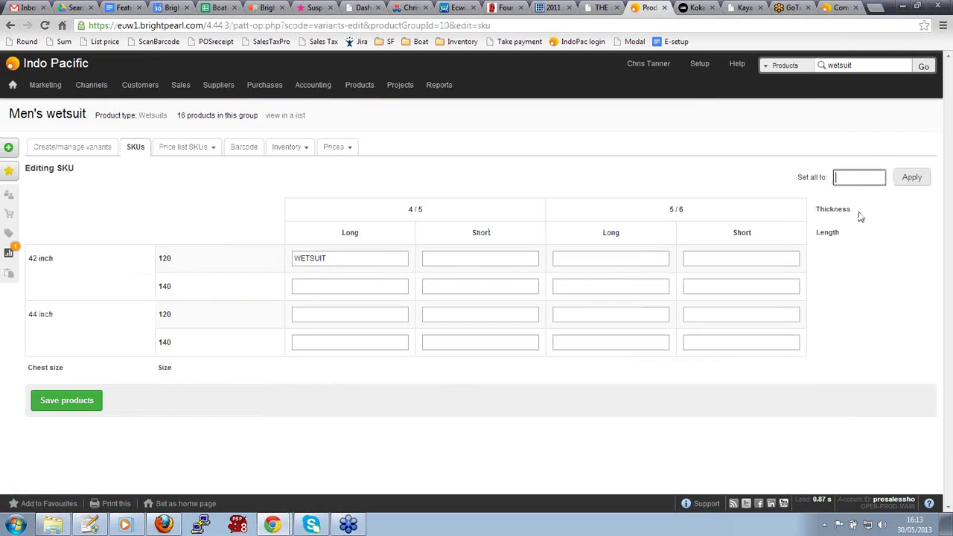
key(ctrl+v)
text(-)
click(909, 179)
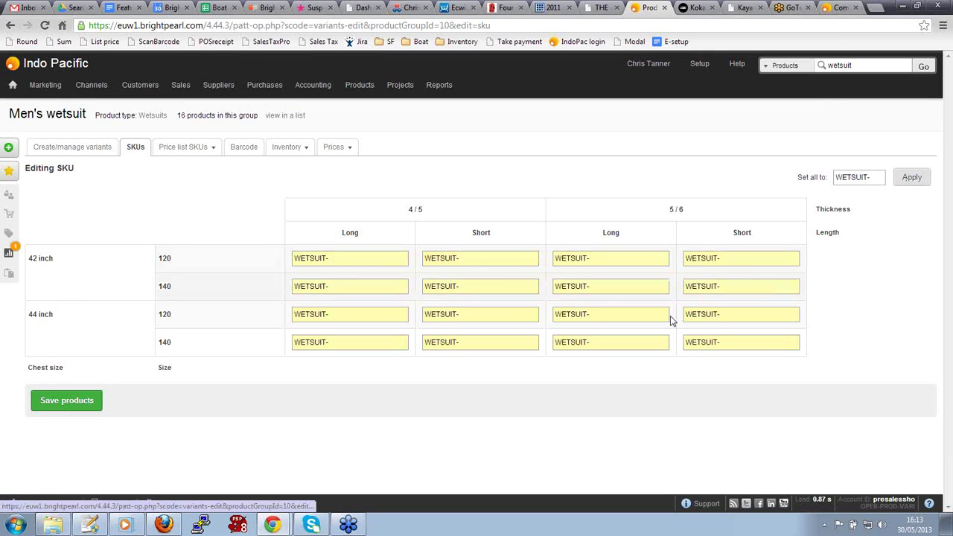
- Set the 4 / 5 Long SKUs to WETSUIT-120 and WETSUIT-140 by size for both chest sizes, and save the products
click(391, 260)
text(120)
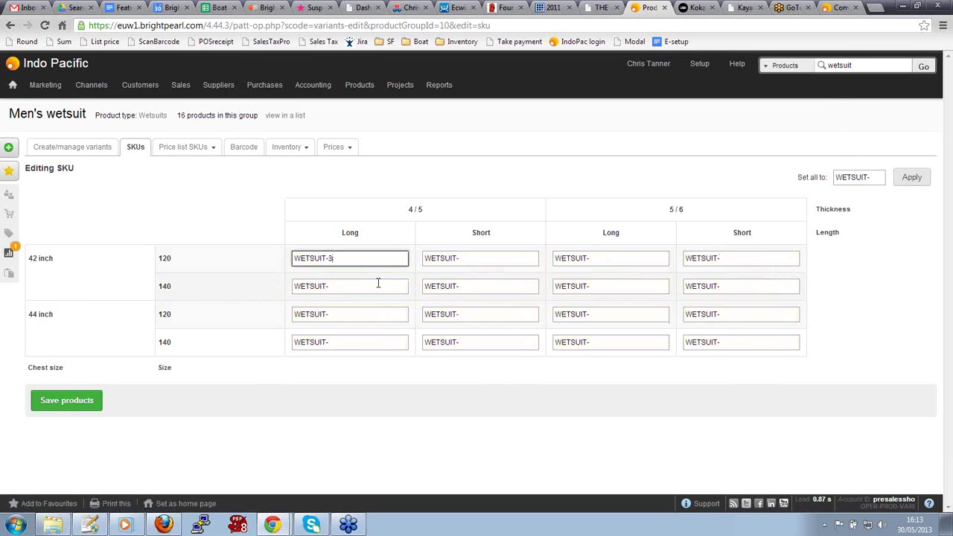
click(379, 288)
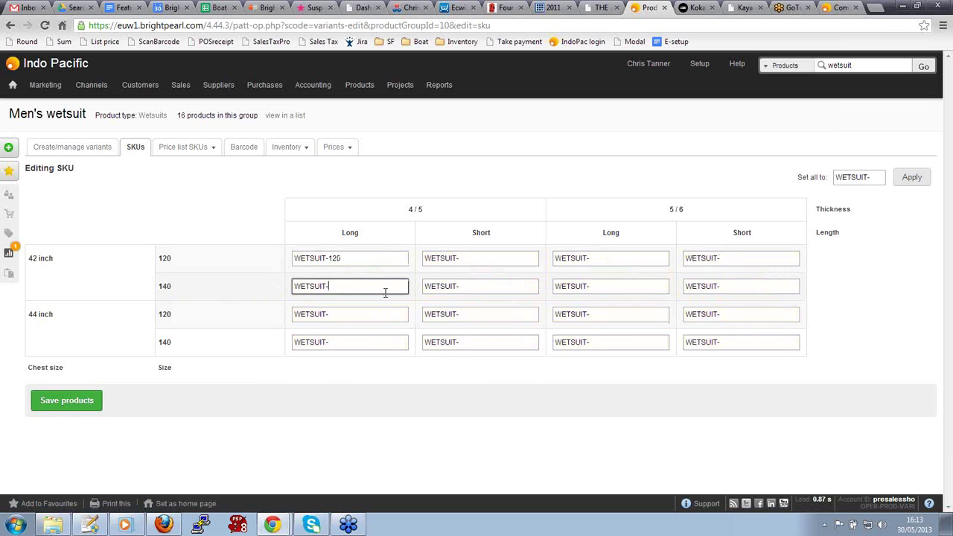
text(140)
click(365, 314)
text(120)
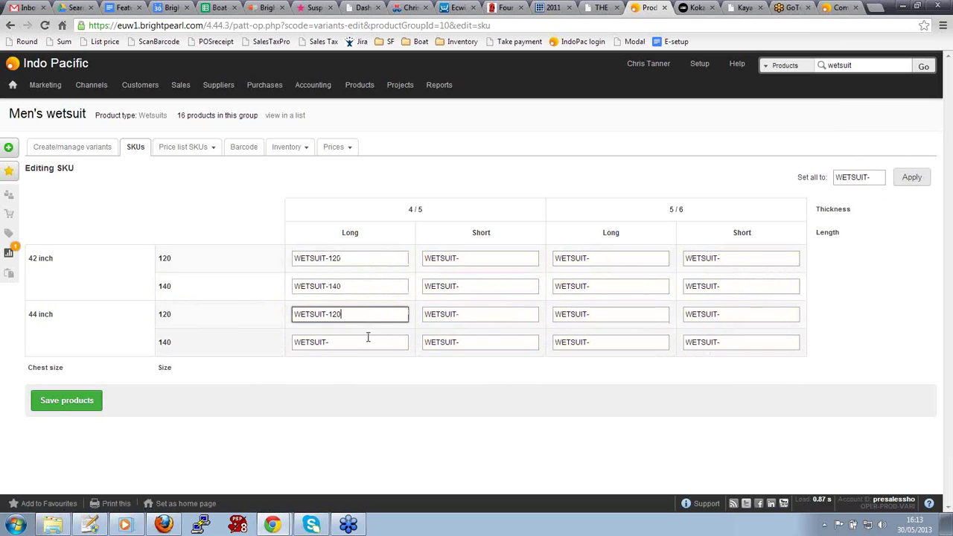
click(368, 342)
text(140)
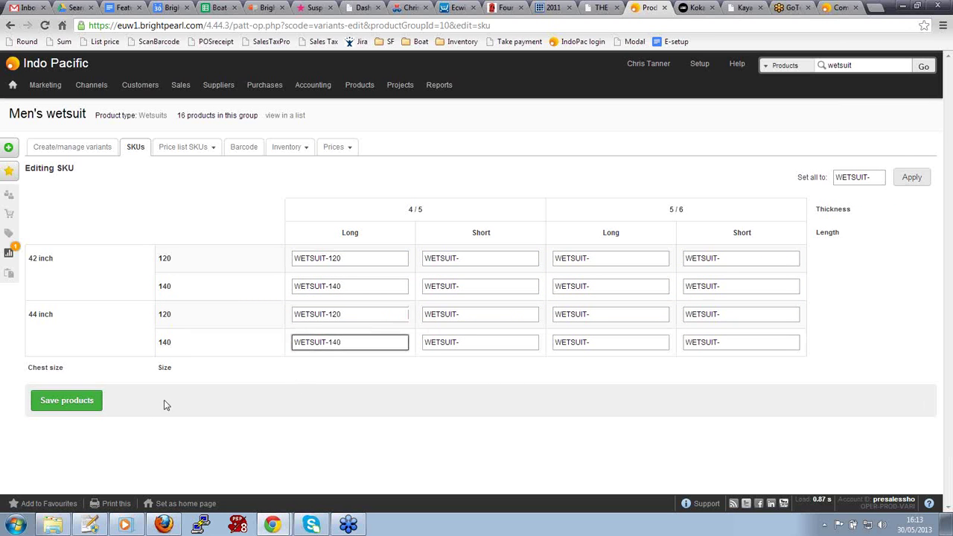
click(93, 402)
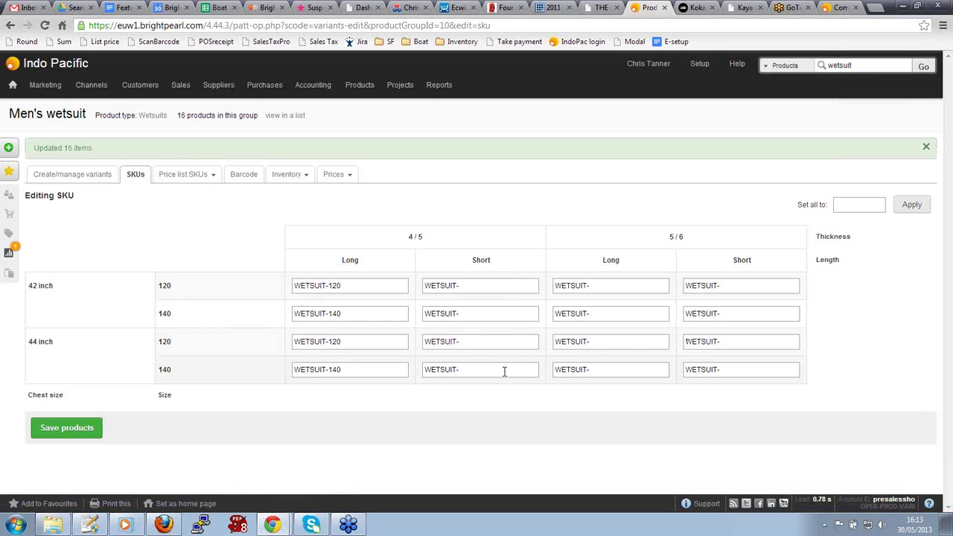
click(475, 285)
drag(476, 285, 420, 286)
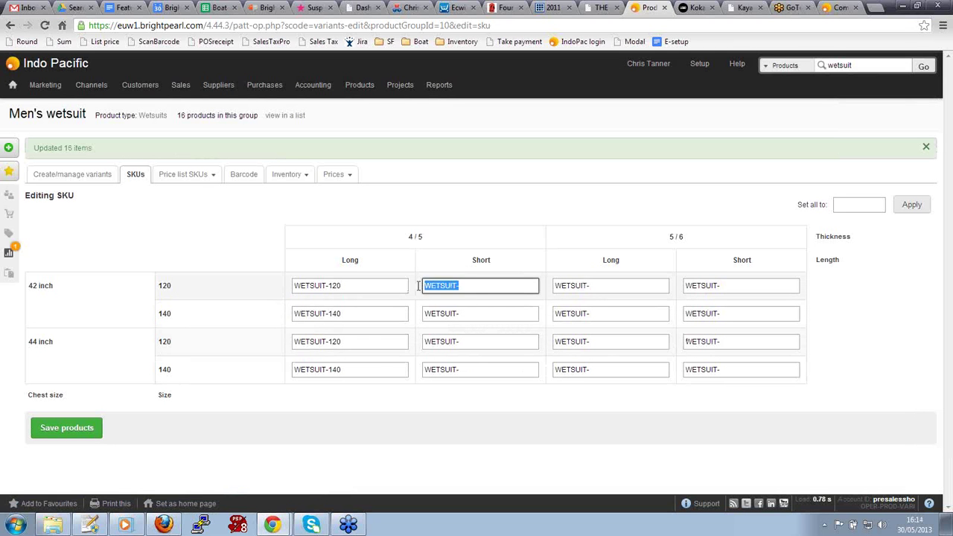
click(492, 284)
click(356, 285)
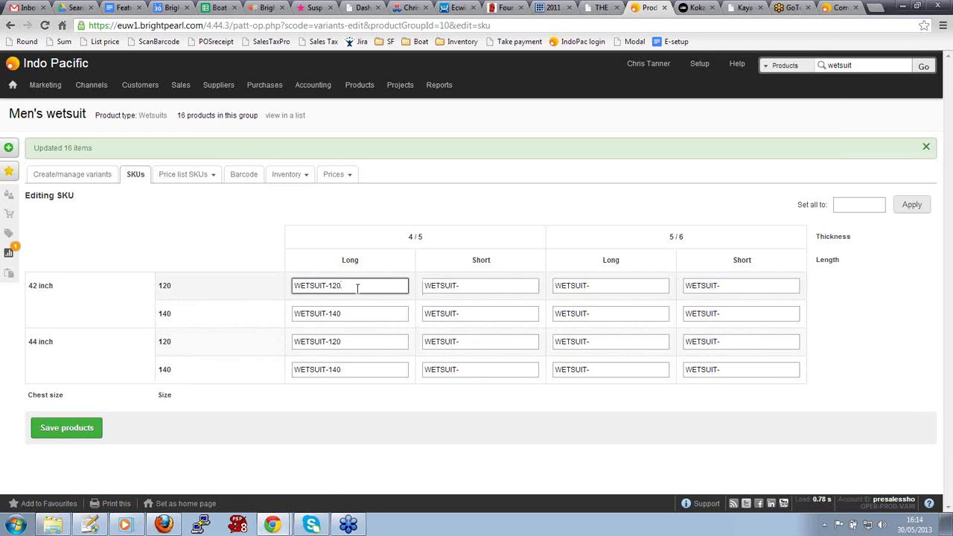
- Set the SKU of the 42 inch, size 120, 4 / 5 Long variant to WETSUIT-120-LONG-4.5 and save the products
text(-LONG-4.5)
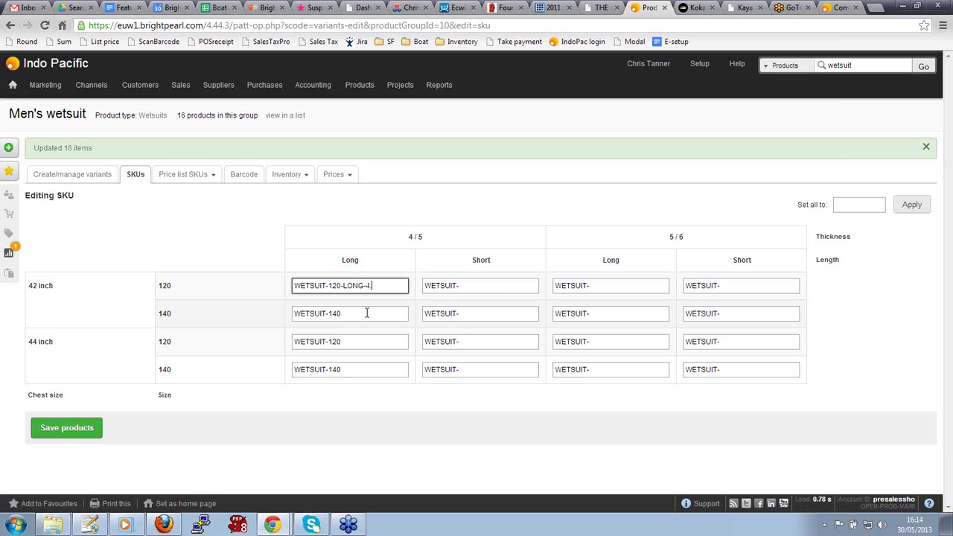
click(78, 430)
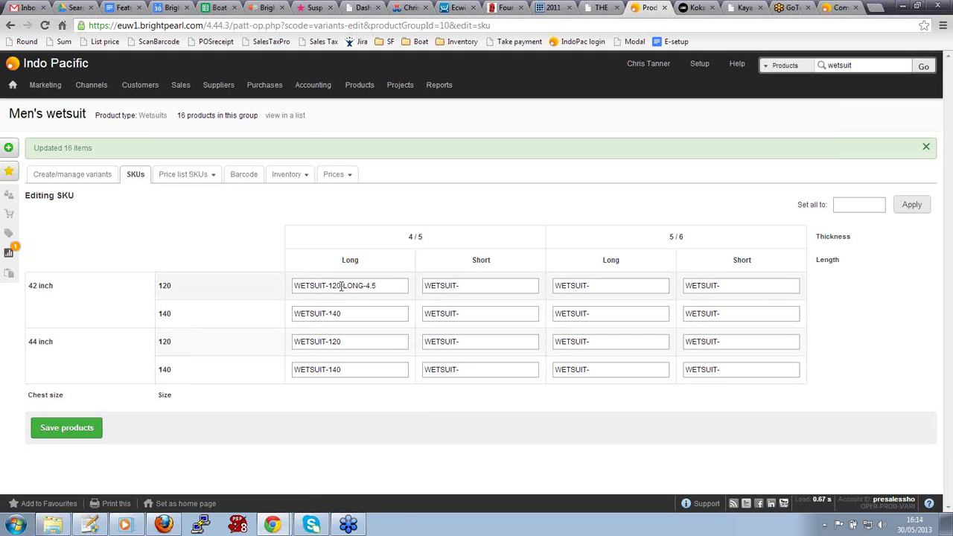
- View the Men's wetsuit group as a product list to check the first variant's SKU, and return to its variant grid
click(181, 118)
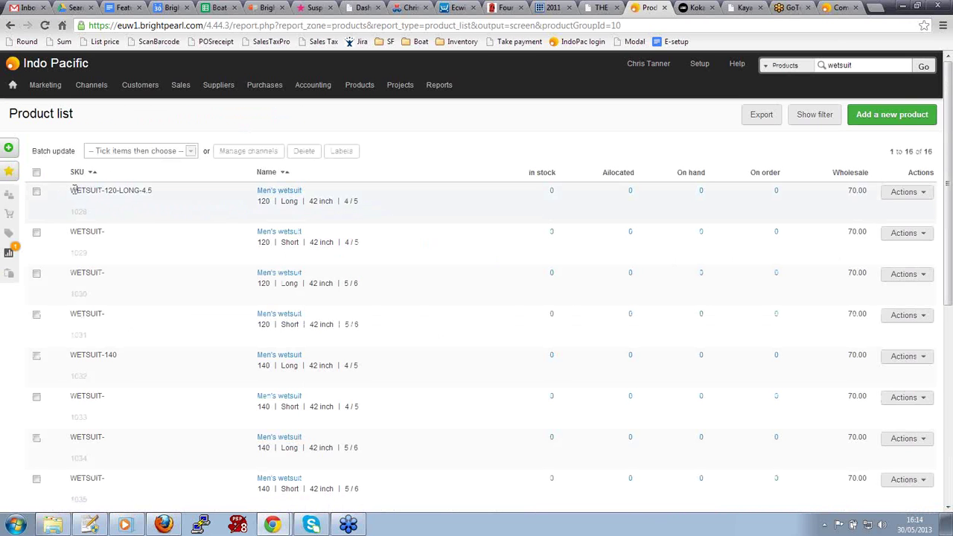
drag(72, 190, 153, 191)
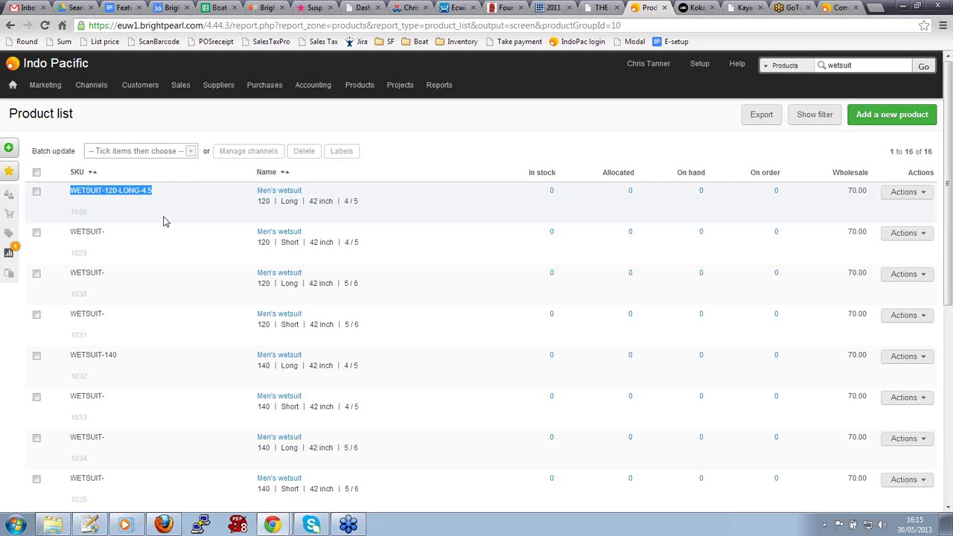
click(334, 176)
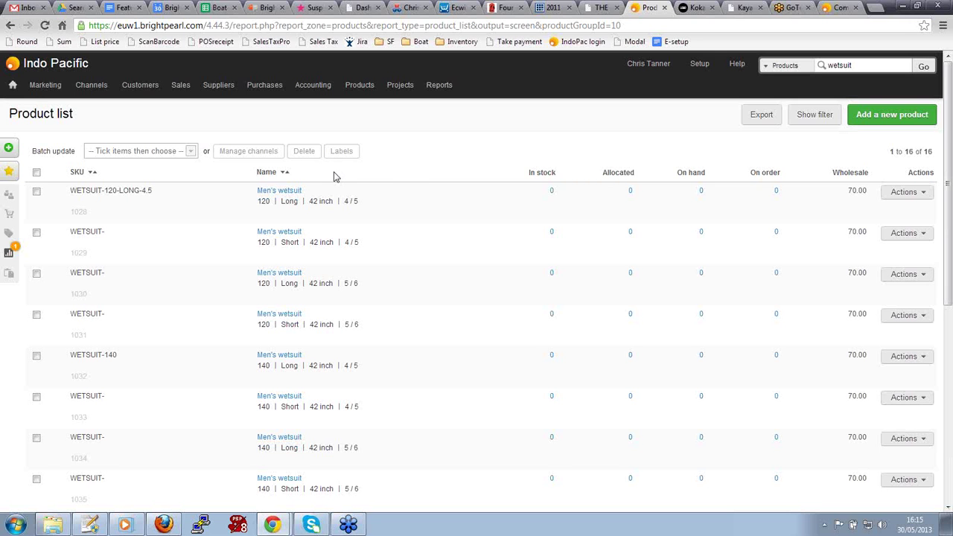
click(887, 195)
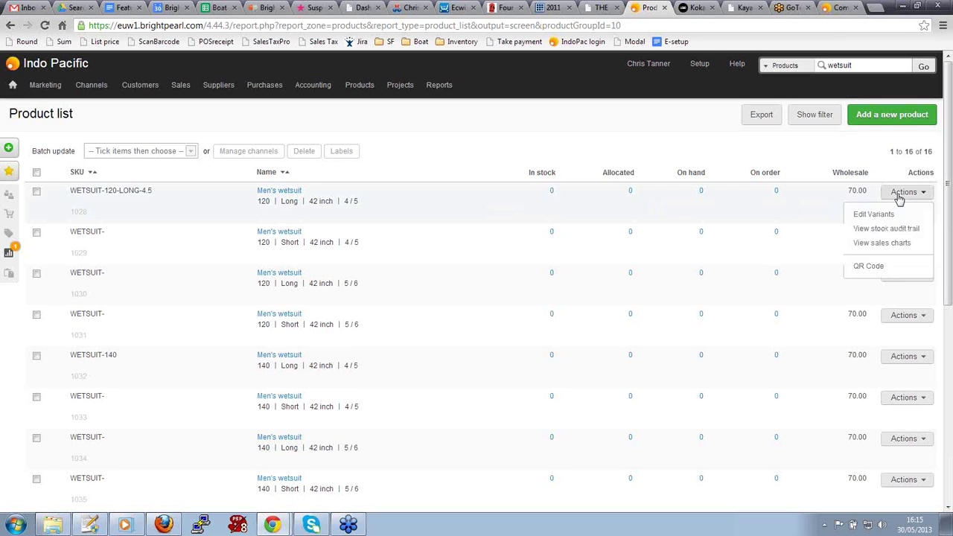
click(876, 215)
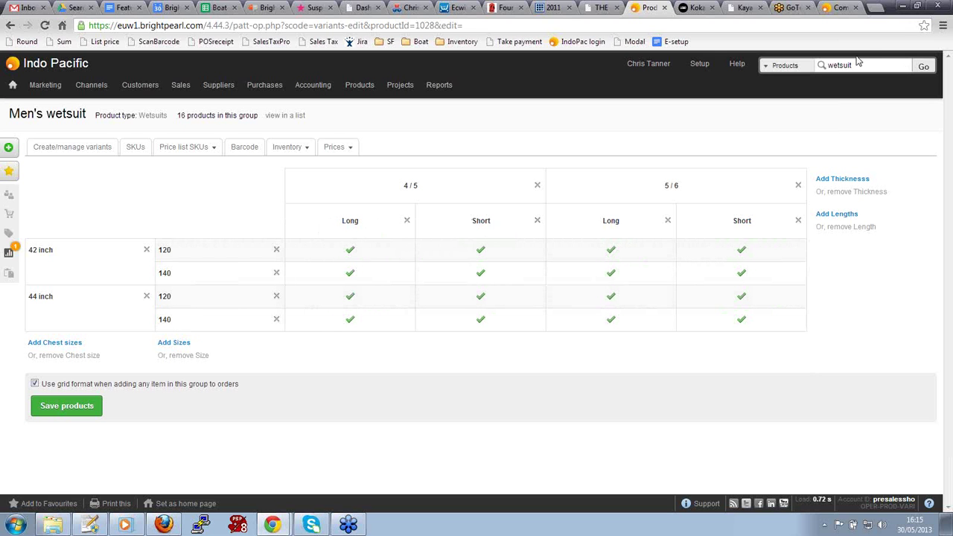
- Search the products for "kok" and open the Kokatat MisFit Tour Personal Flotation Device variants to examine the order of the sizes
drag(857, 65, 829, 64)
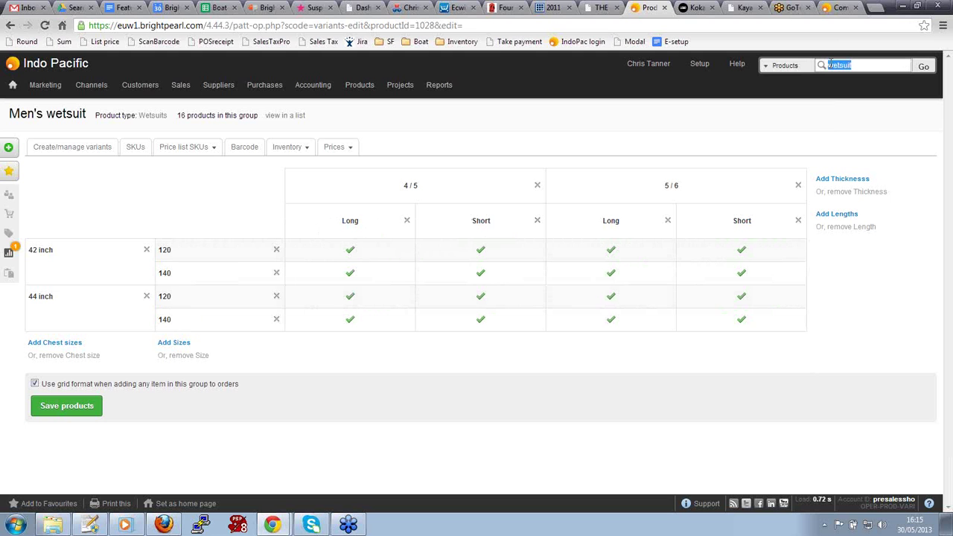
key(BackSpace)
text(kok)
key(Return)
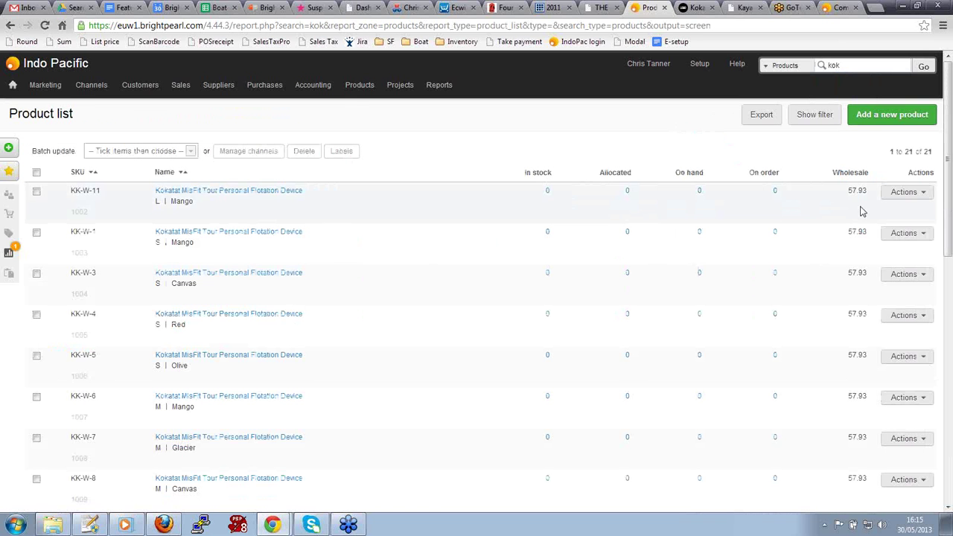
click(912, 193)
click(886, 215)
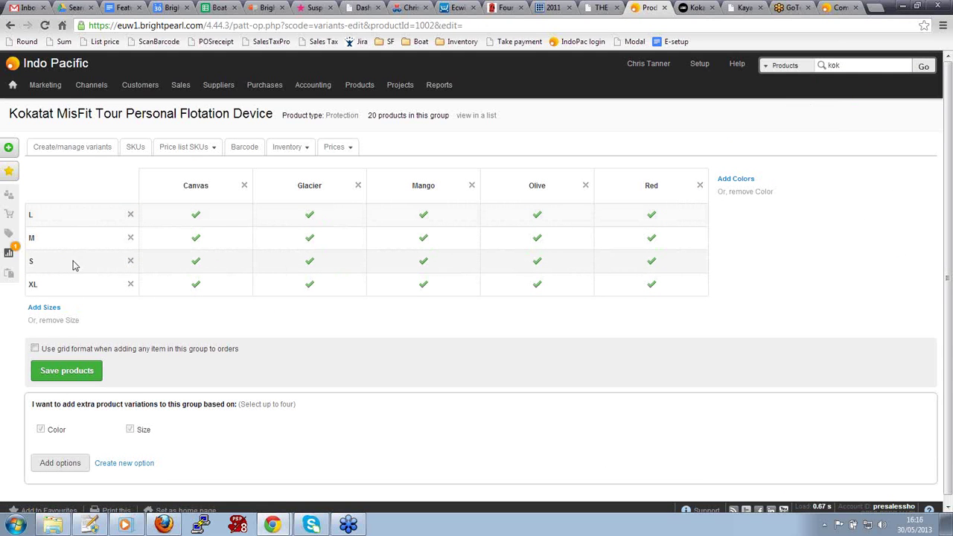
double_click(34, 263)
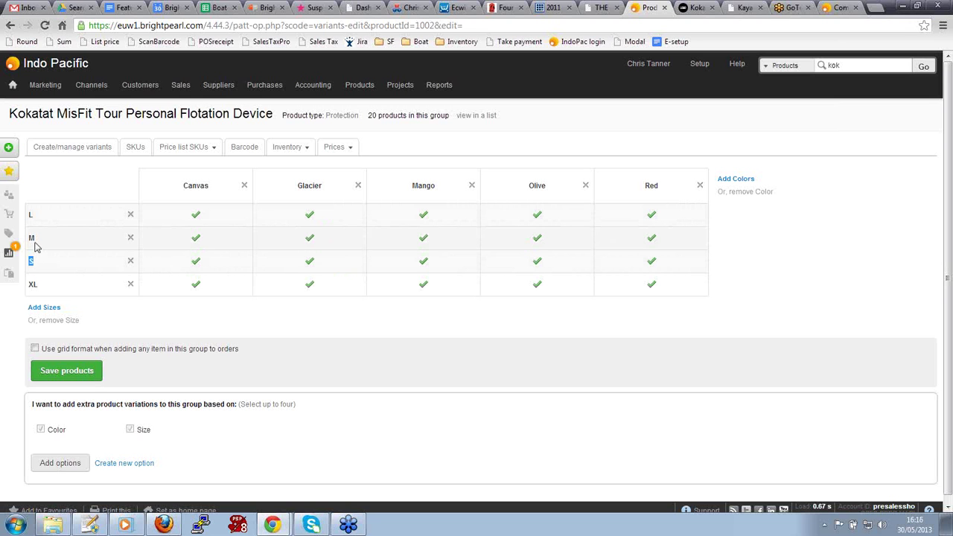
click(47, 218)
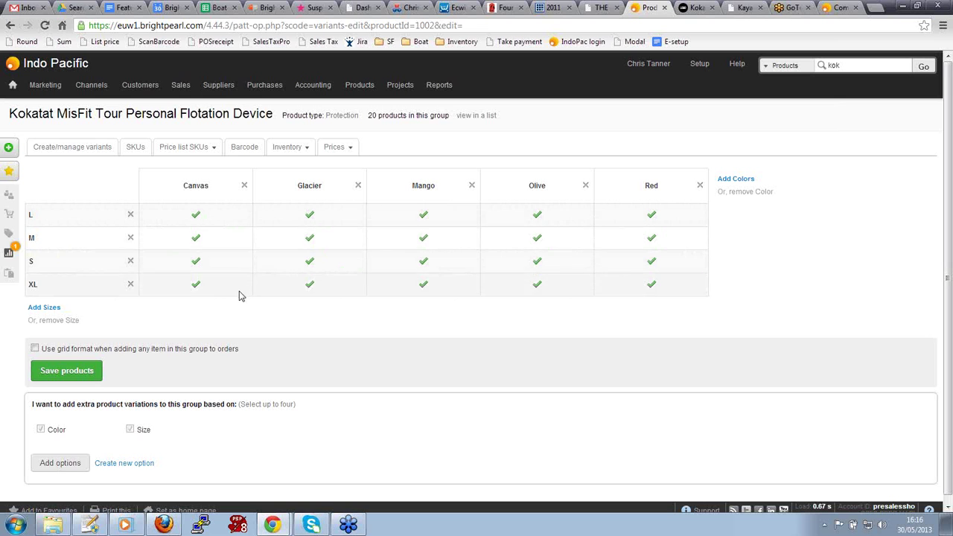
- In the product options setup, reorder the Size values so that the letter sizes run S, M, L, XL
click(701, 65)
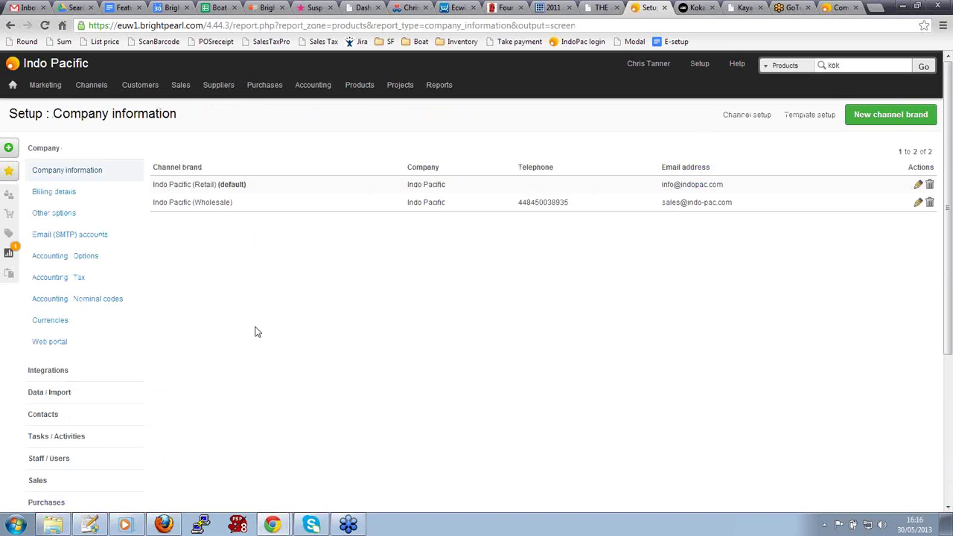
scroll(245, 330, down, 2)
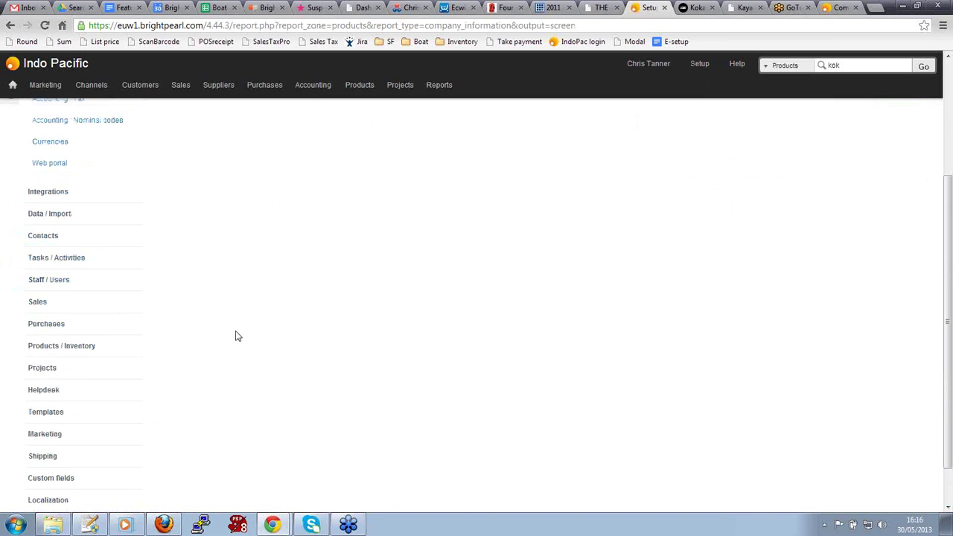
click(81, 346)
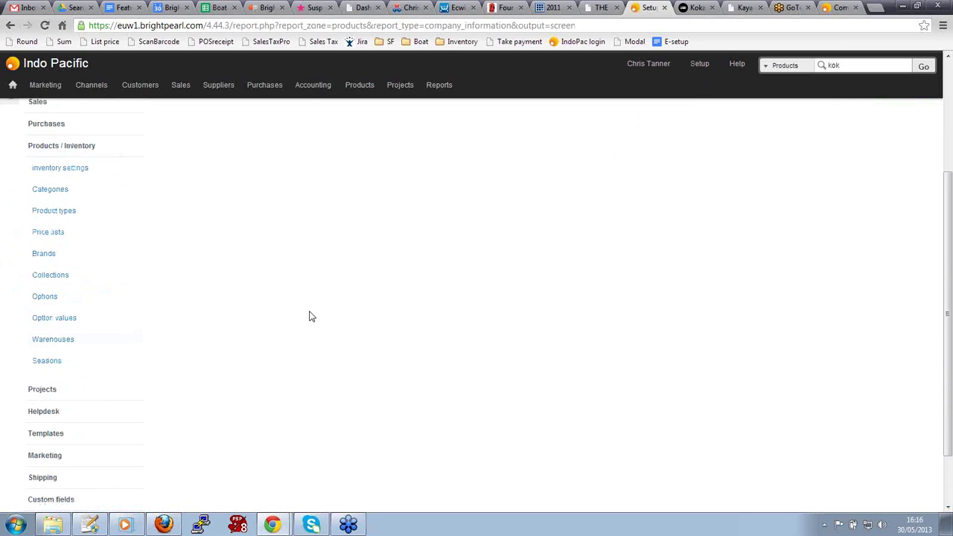
click(77, 299)
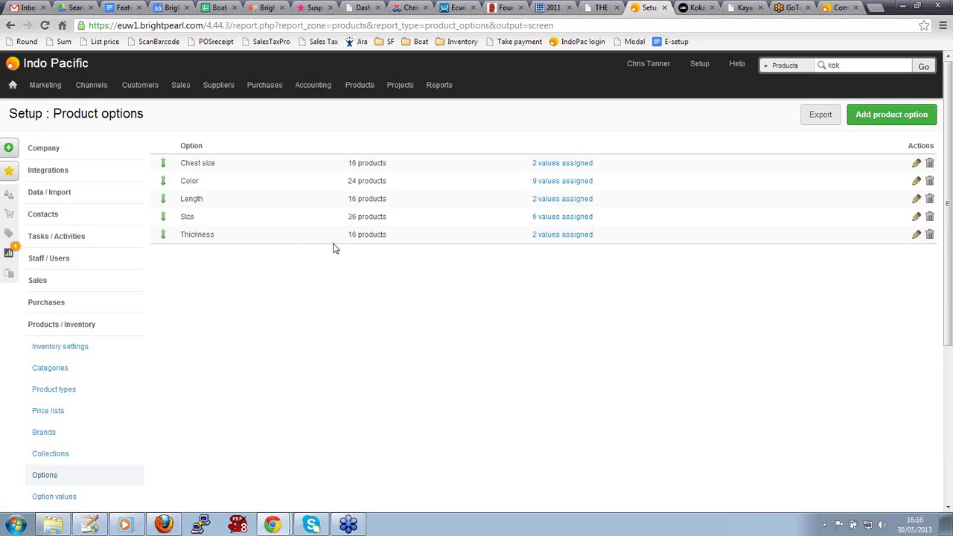
click(562, 216)
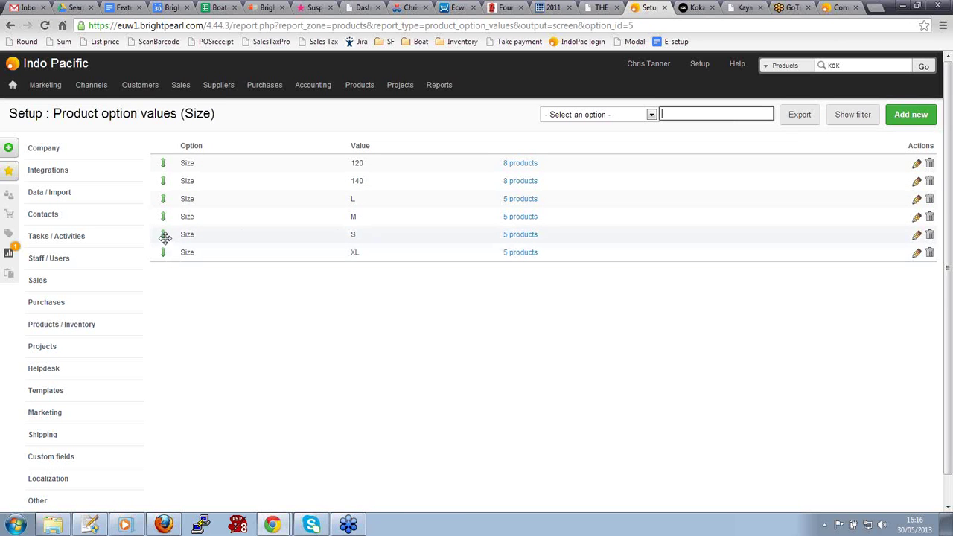
drag(164, 235, 162, 201)
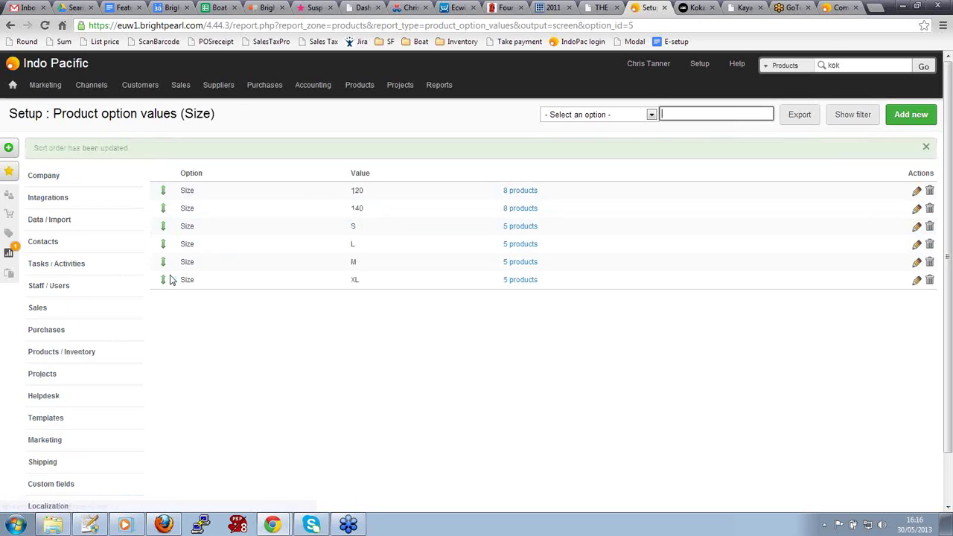
drag(164, 261, 164, 244)
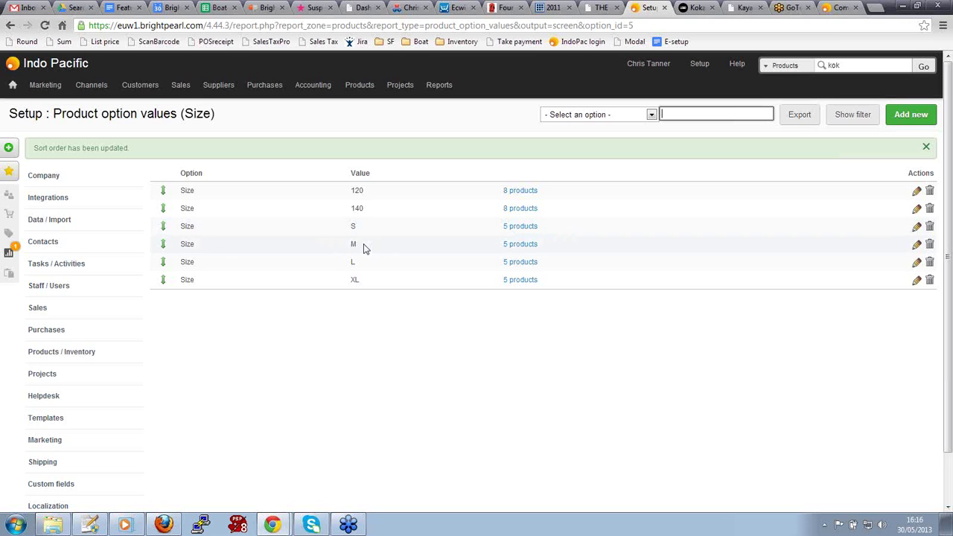
- Reopen the Kokatat MisFit Tour Personal Flotation Device variant grid from the "kok" product search to check the new size order
click(922, 68)
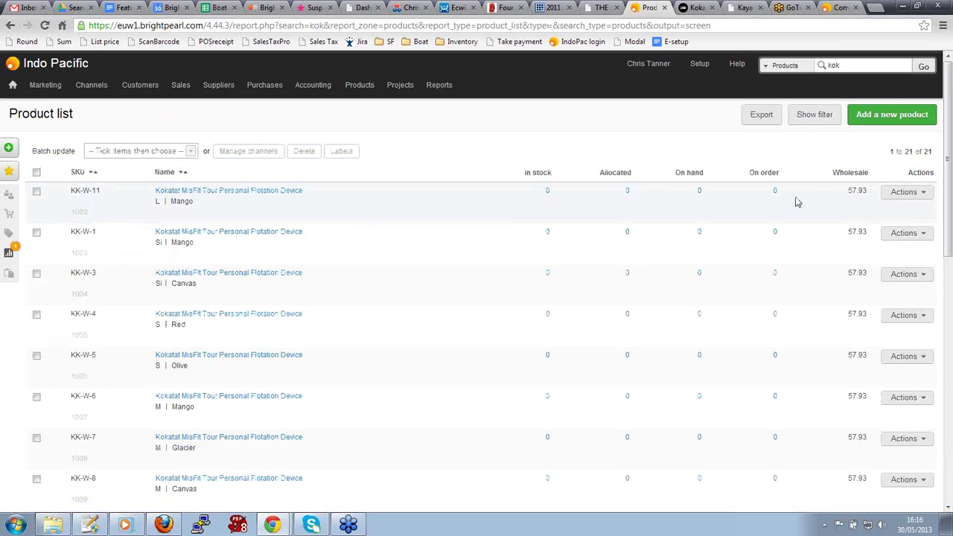
click(898, 196)
click(878, 214)
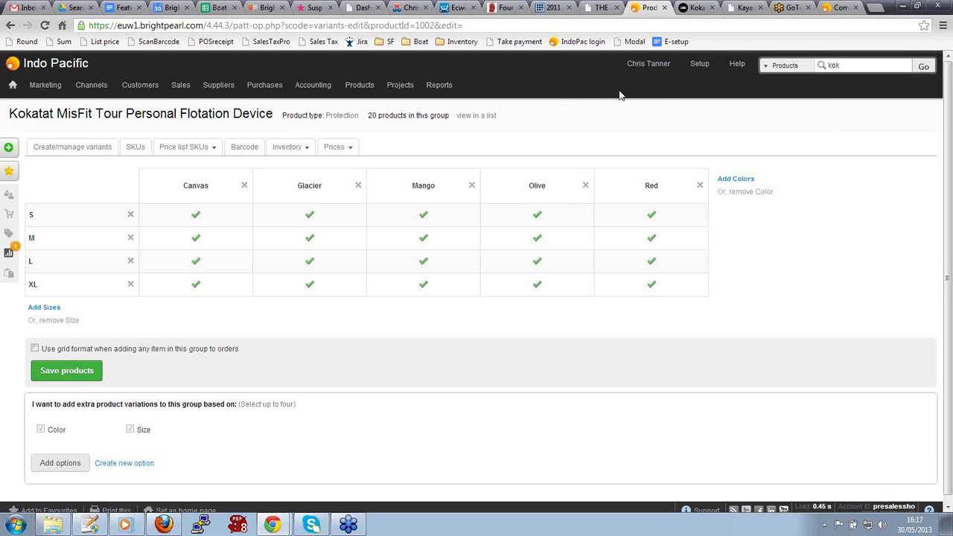
- Open the product import data maps in the system setup
click(708, 67)
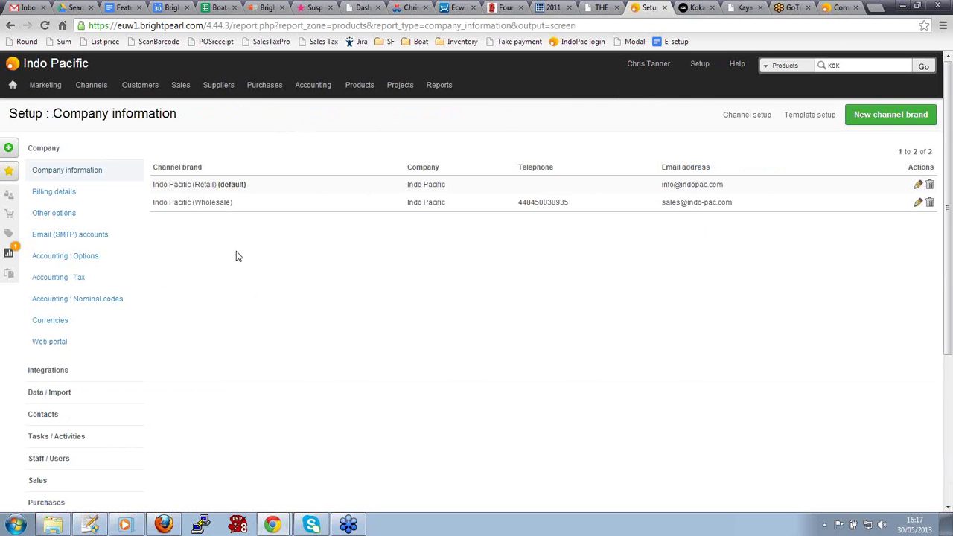
click(93, 394)
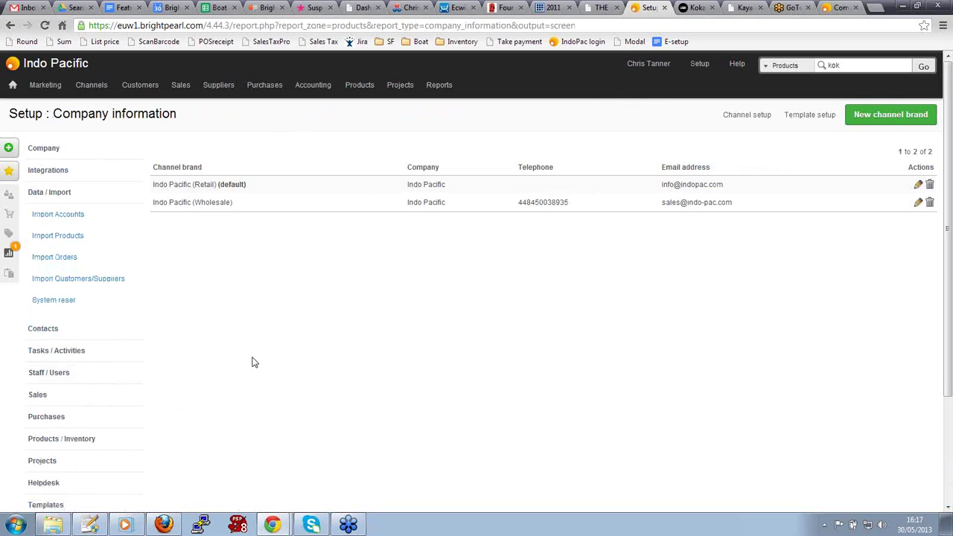
click(100, 244)
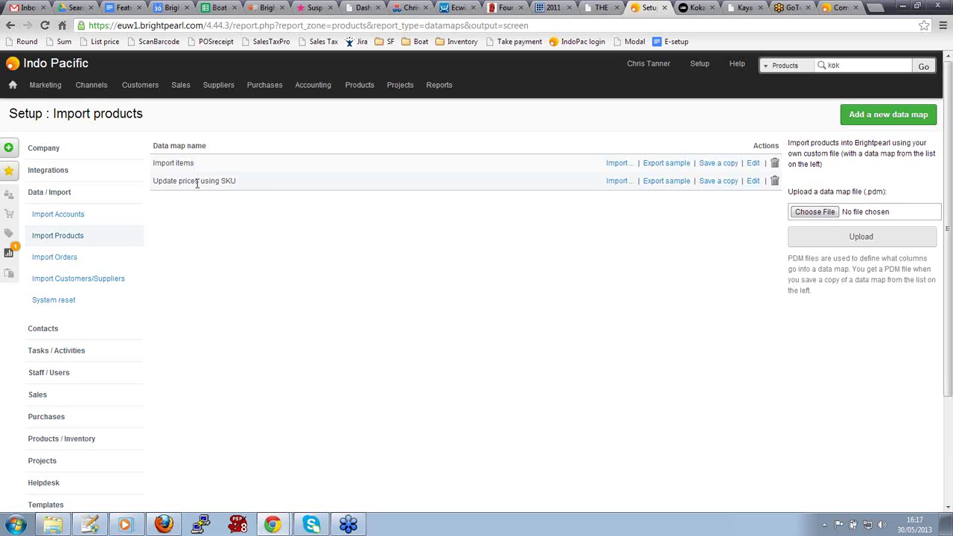
- Start a new products data map and replace its default fields with only Product ID and SKU
click(878, 116)
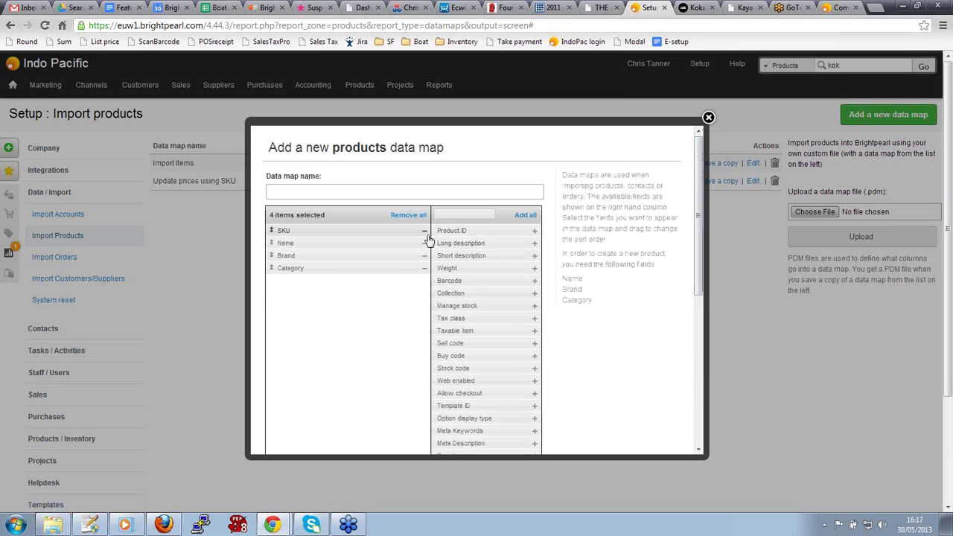
click(427, 235)
click(427, 235)
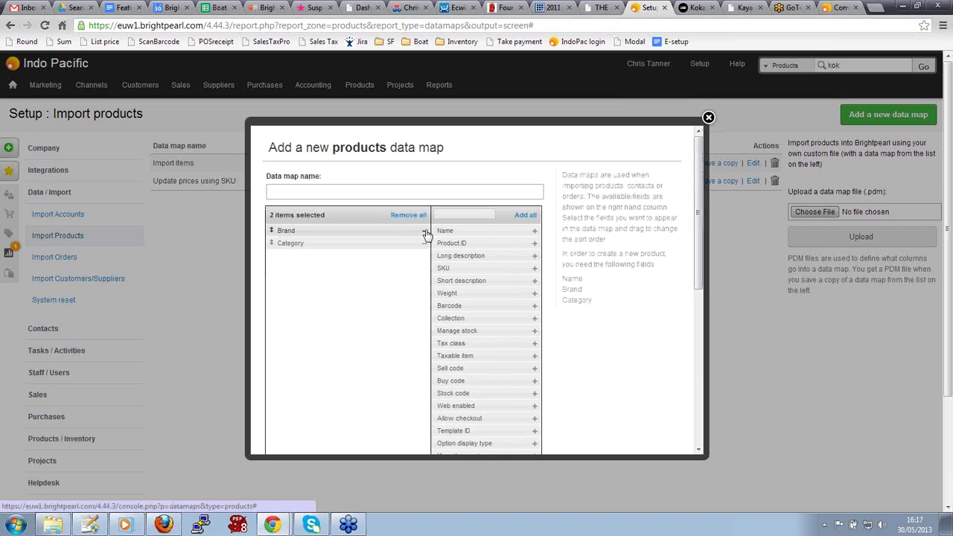
click(427, 235)
click(427, 235)
click(534, 269)
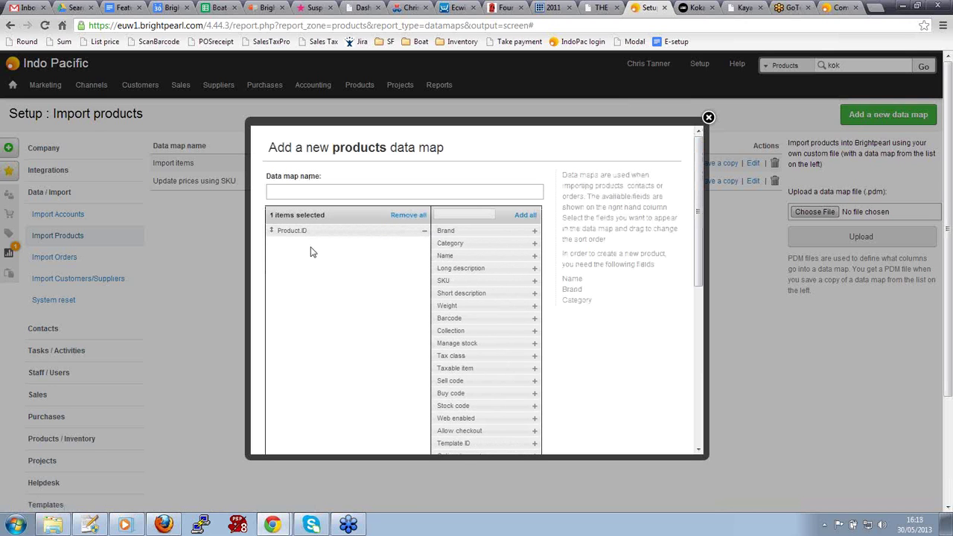
click(534, 280)
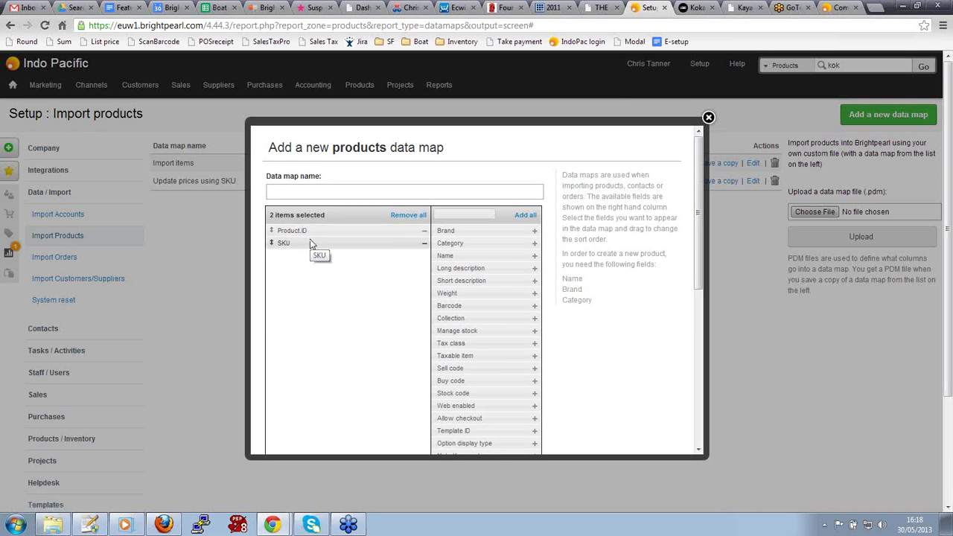
- Name the data map "Update SKU from product ID" and save it
click(315, 191)
text(Update )
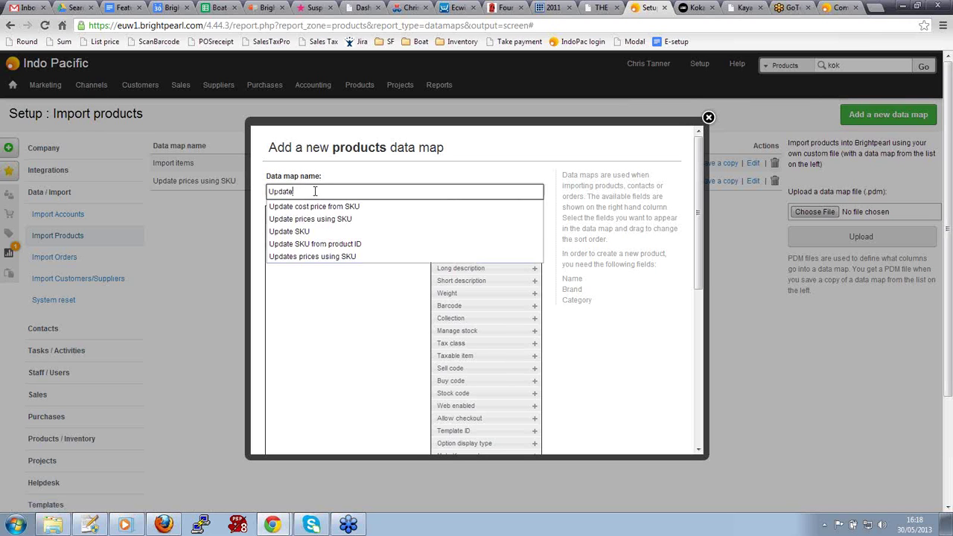
text(SKU)
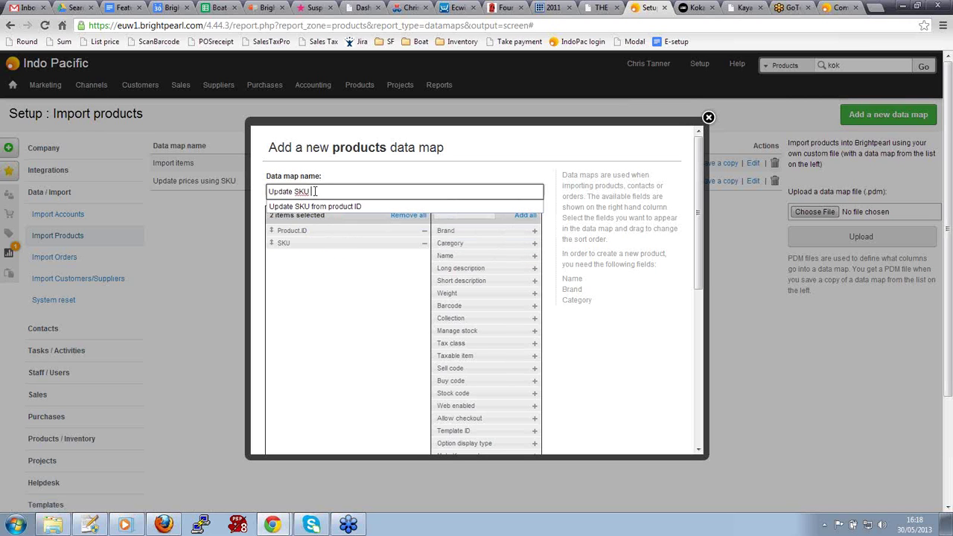
key(Down)
key(Return)
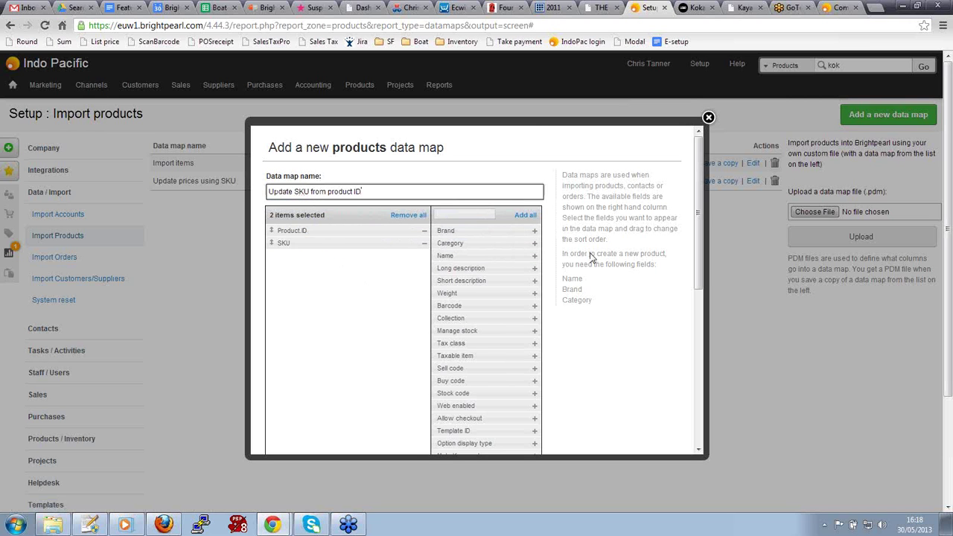
scroll(590, 256, down, 5)
click(656, 417)
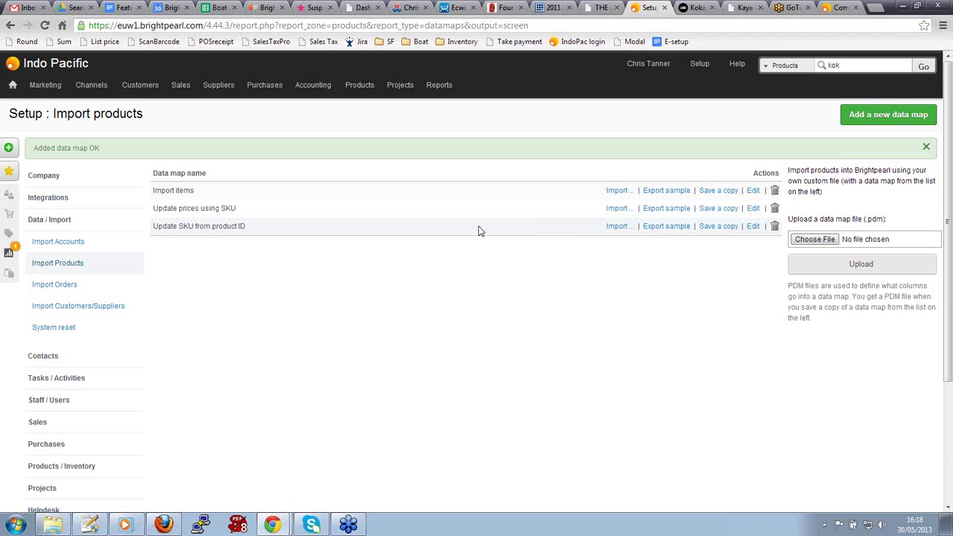
- Open the import page for "Update SKU from product ID", export its sample file and open that file in Excel
click(617, 226)
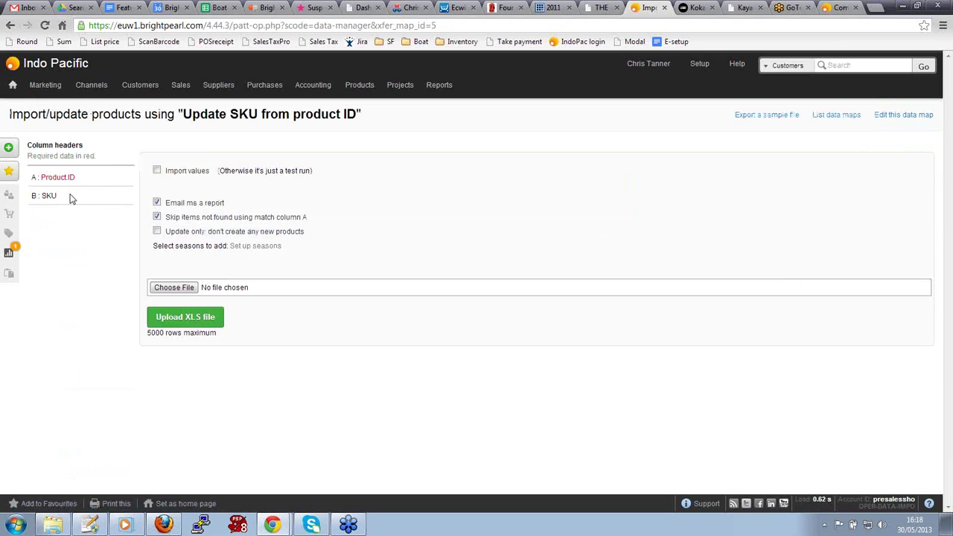
click(765, 117)
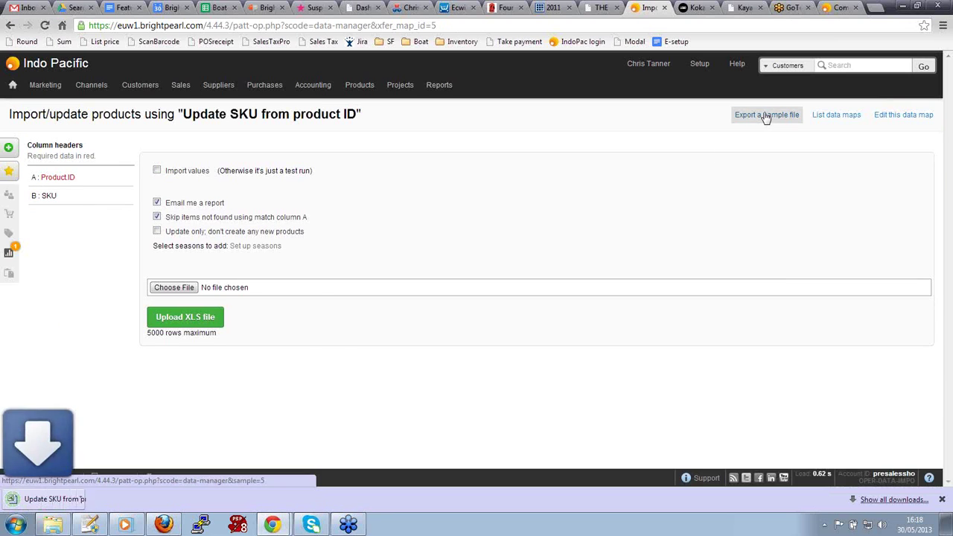
click(88, 502)
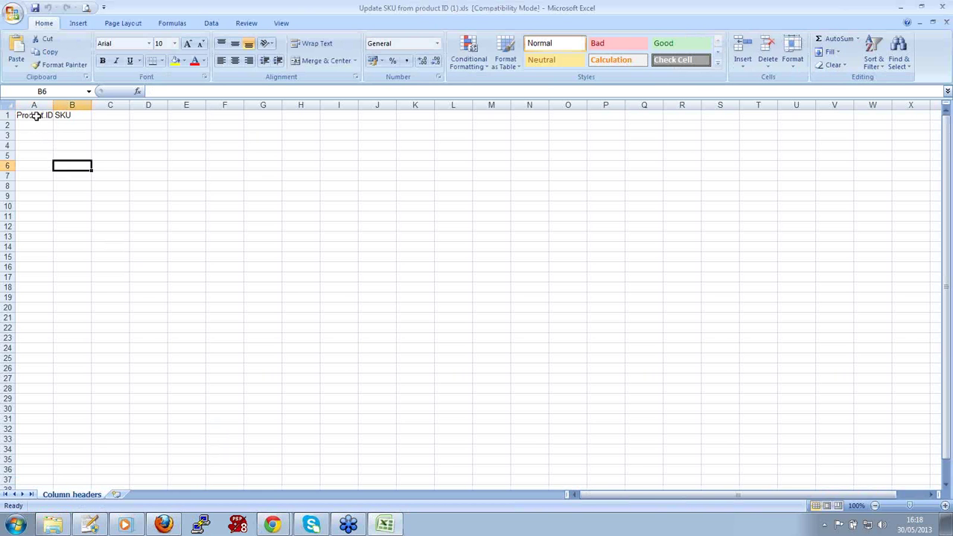
- Check the sample file's Product ID and SKU headers, switch to Brightpearl and search the products for "wetsuit"
drag(36, 116, 73, 116)
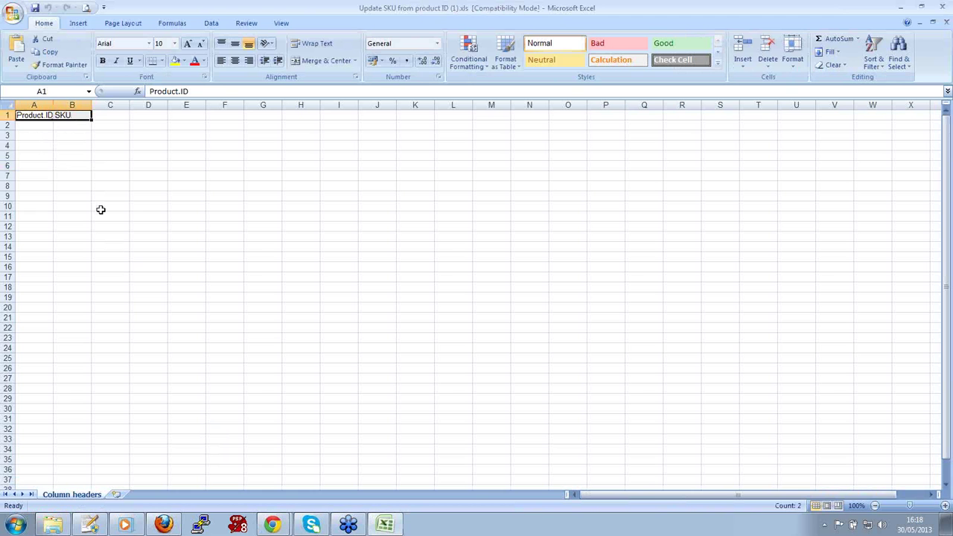
click(123, 207)
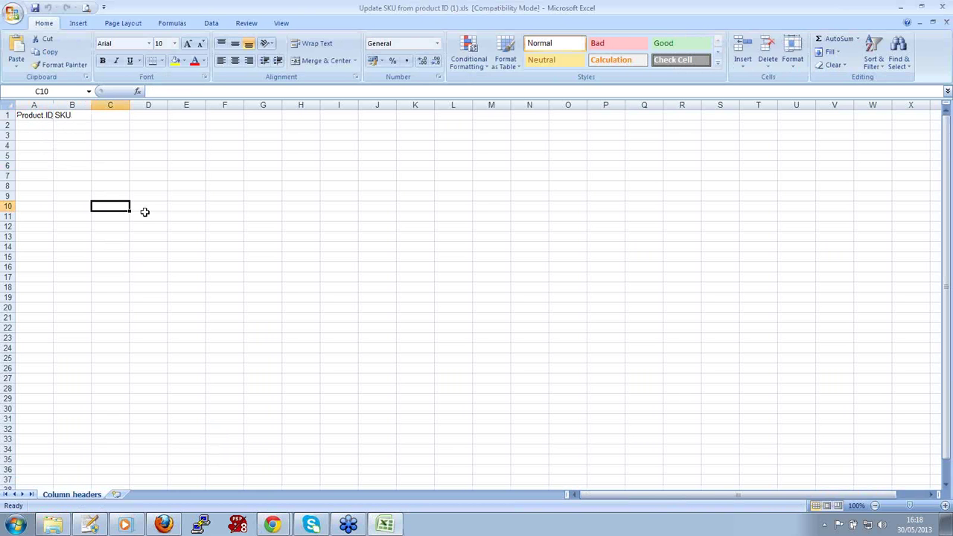
key(alt+Tab)
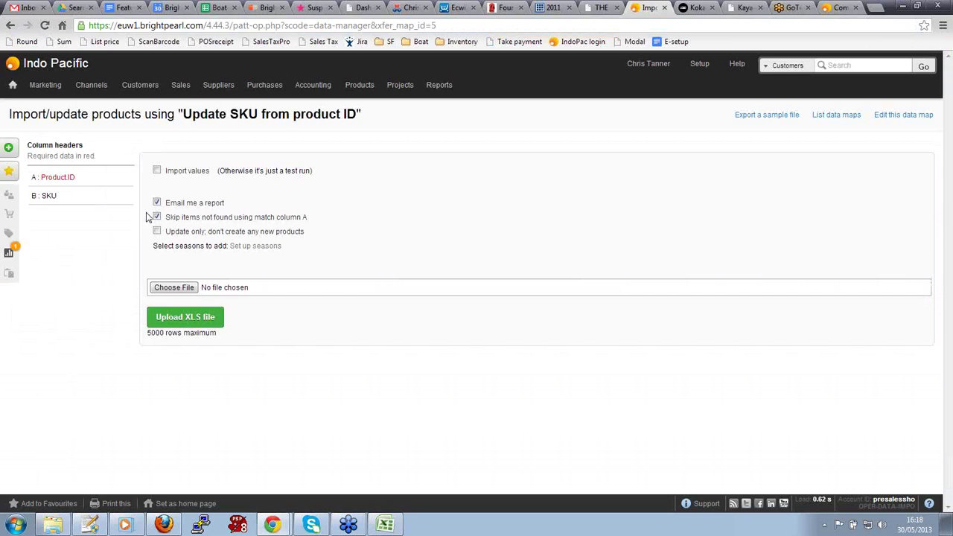
click(787, 65)
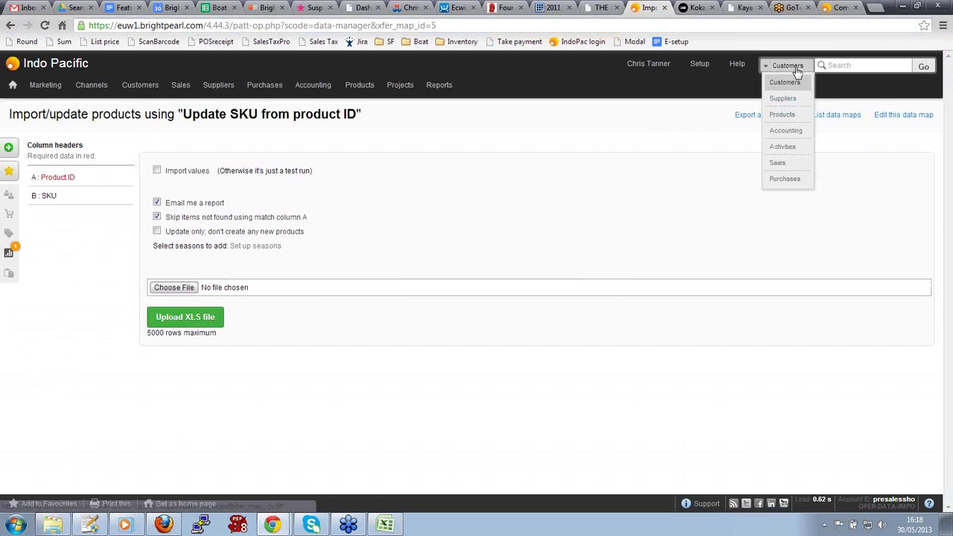
click(794, 113)
text(wetsuit)
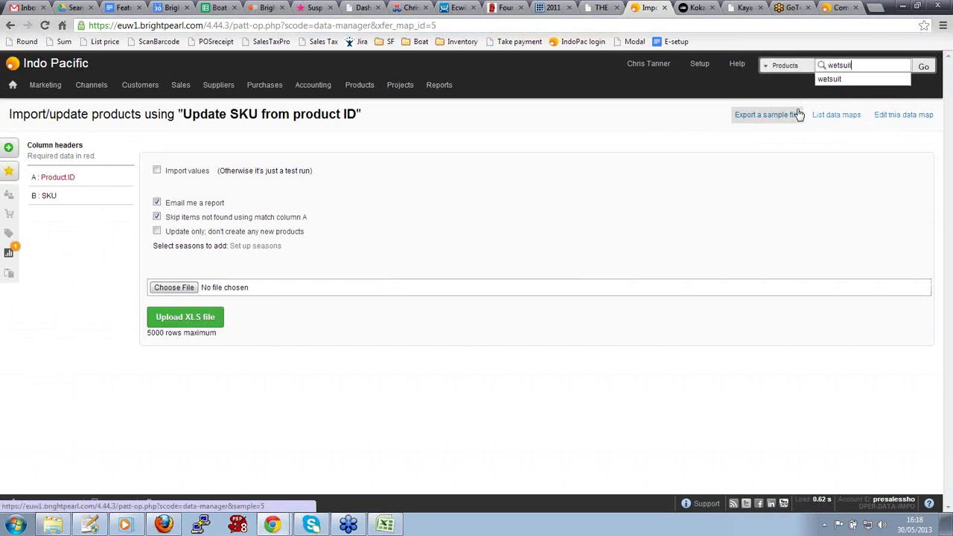
key(Return)
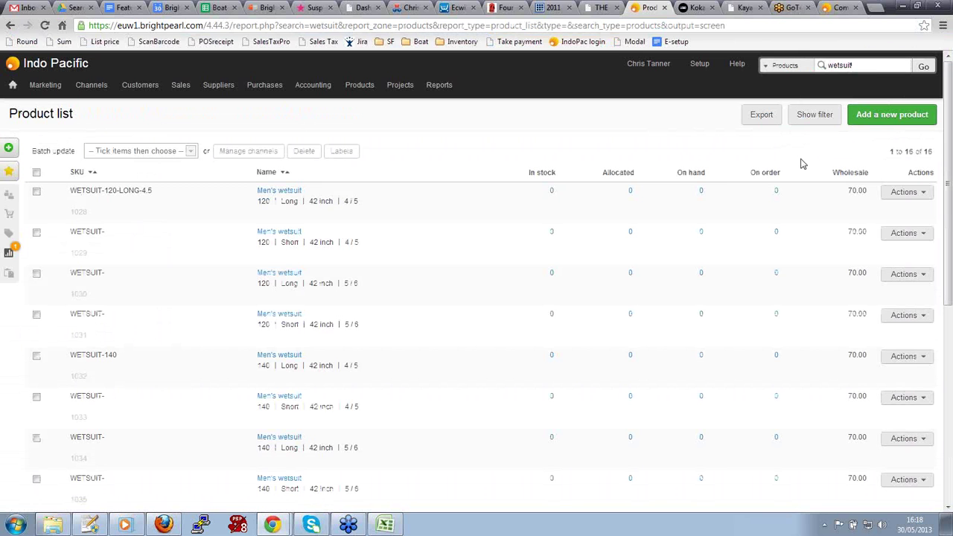
- Export all the listed wetsuit products in Excel 95-2000 (xls) format and open the downloaded file in Excel
drag(921, 153, 903, 154)
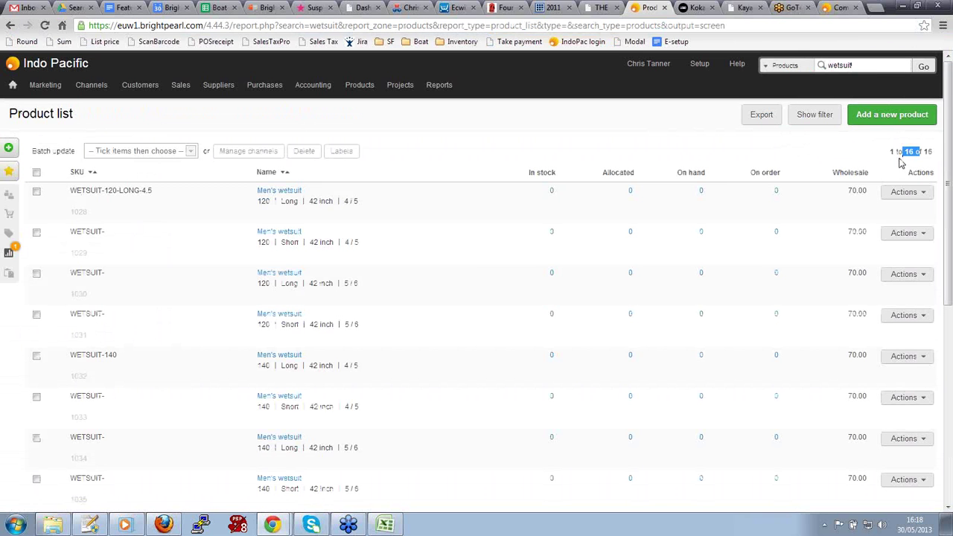
click(769, 117)
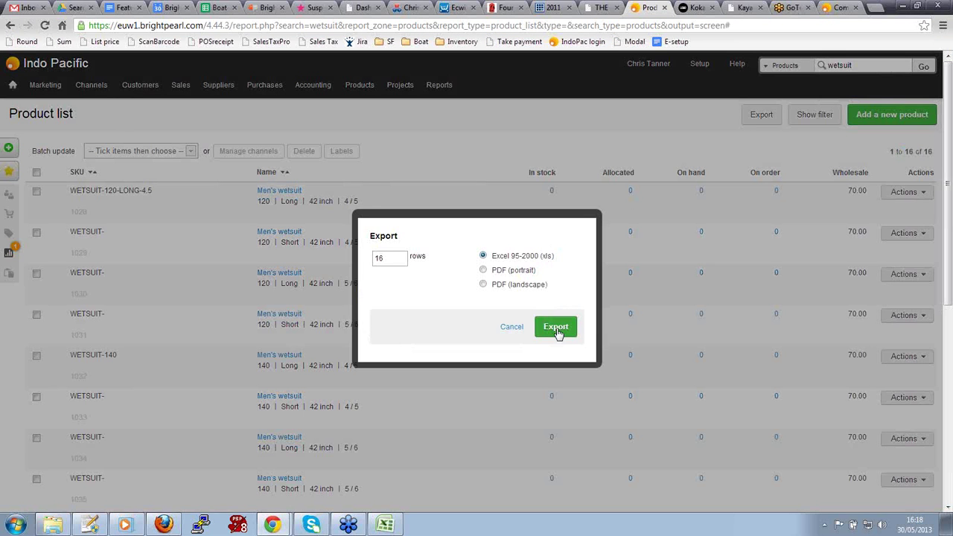
click(558, 332)
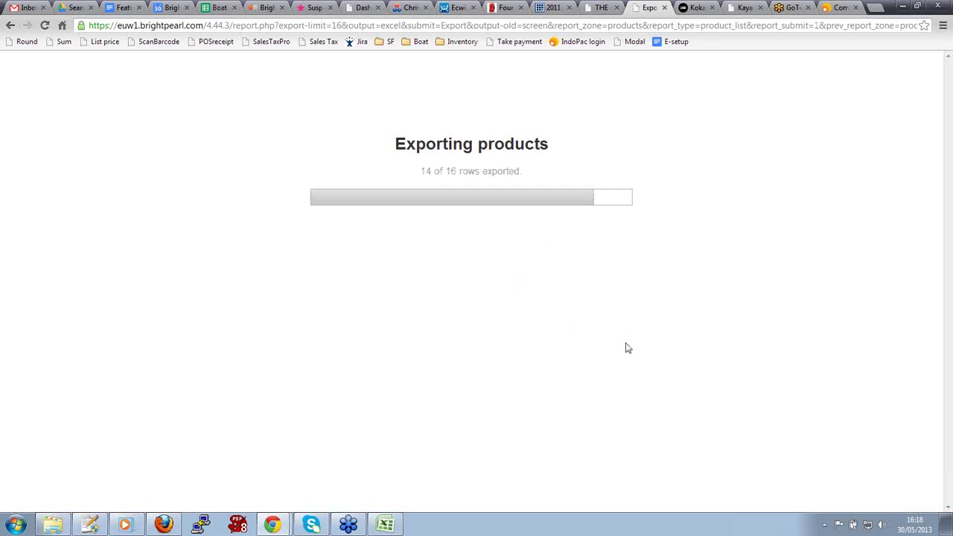
click(481, 226)
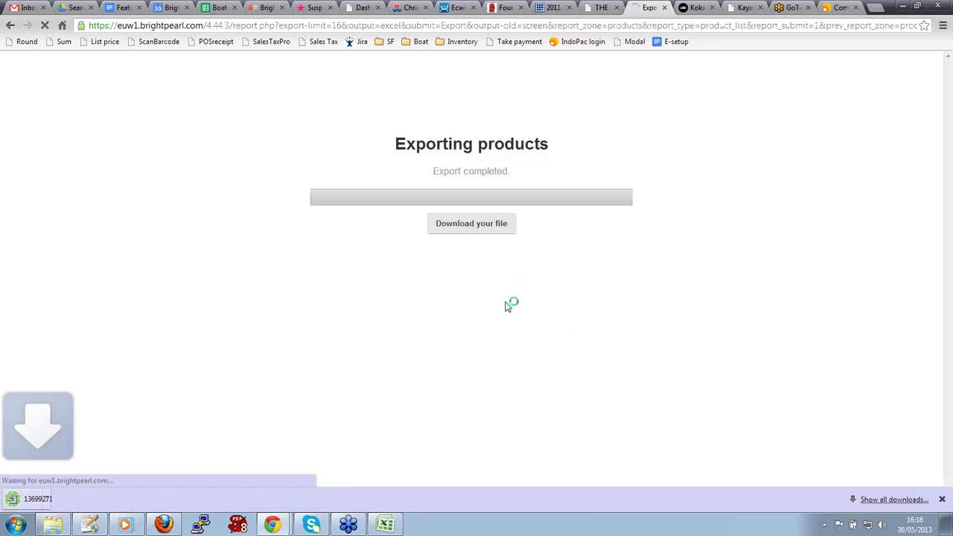
click(67, 499)
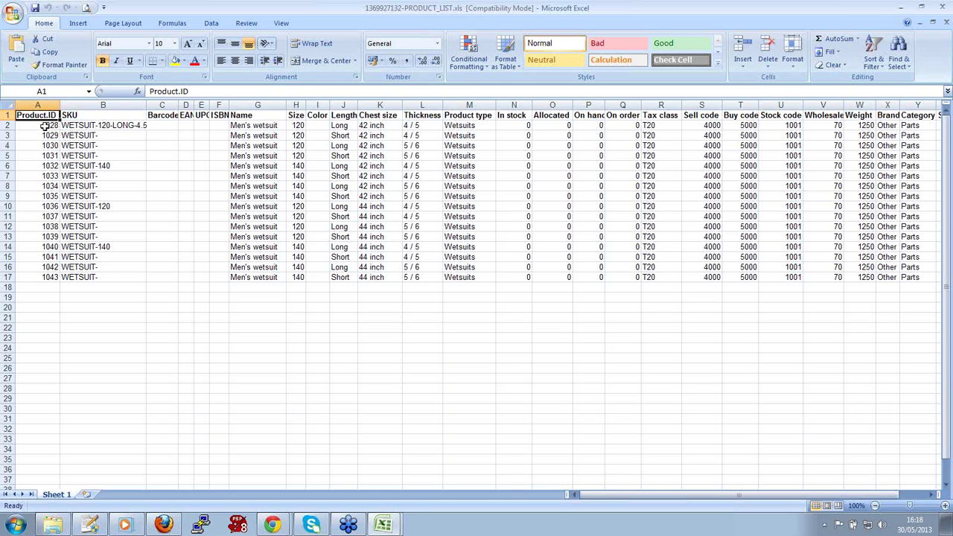
- Review the Product.ID and SKU columns of the exported wetsuit list row by row
drag(41, 116, 99, 277)
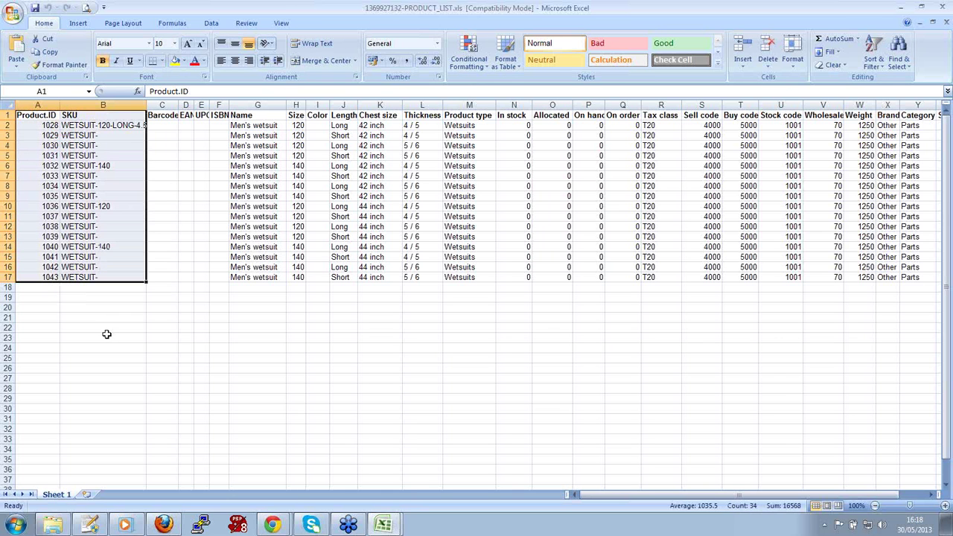
click(123, 135)
click(124, 145)
click(123, 156)
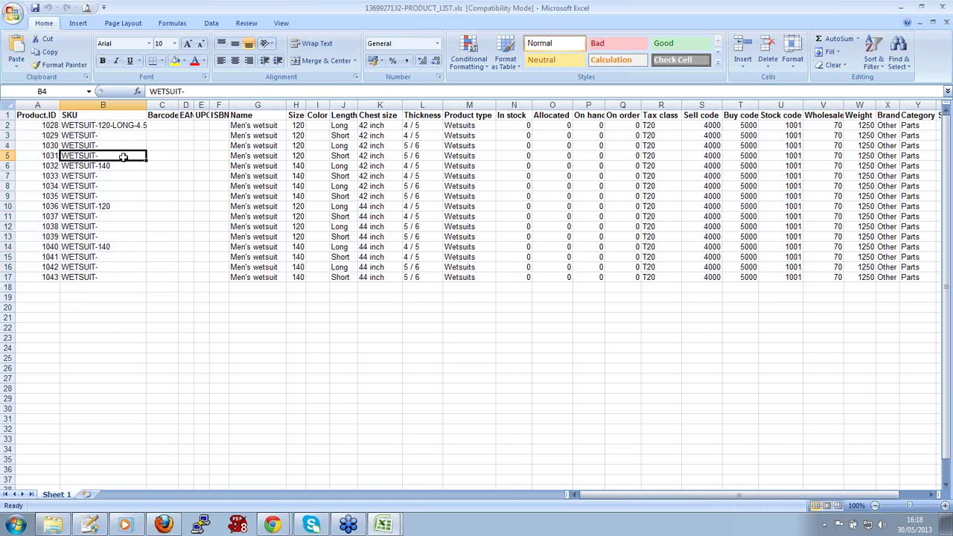
click(122, 165)
click(124, 176)
click(124, 186)
click(123, 196)
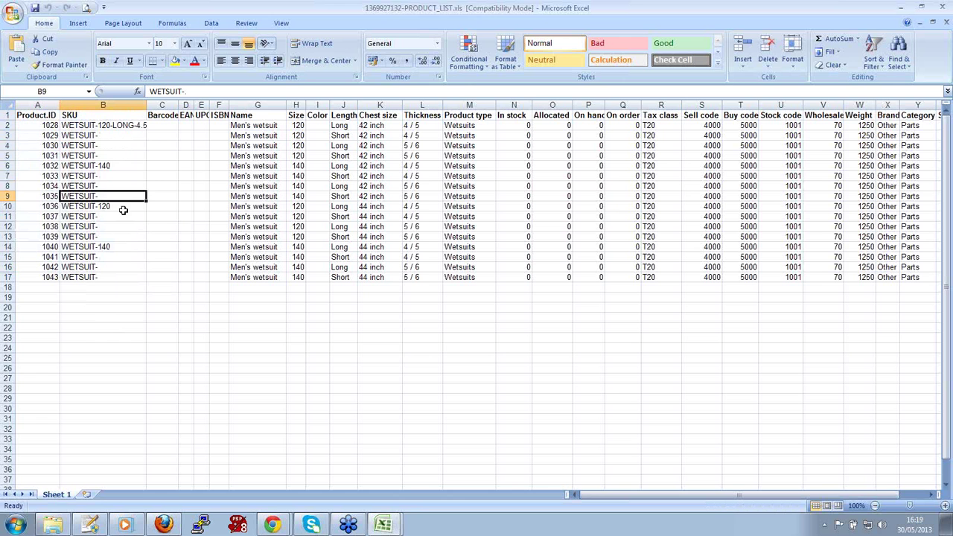
click(124, 216)
- Delete every column from Barcode onward so that only Product.ID and SKU remain
drag(162, 105, 849, 105)
right_click(679, 107)
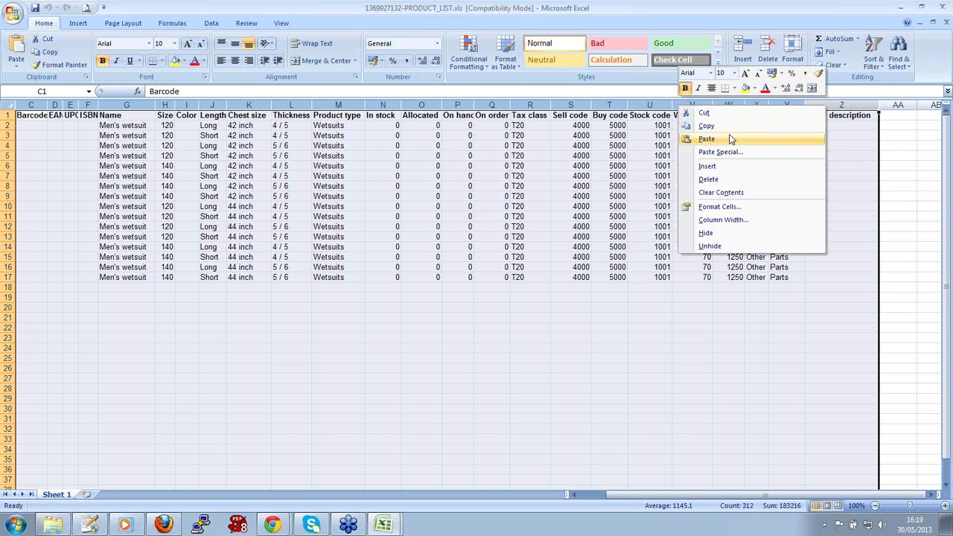
click(728, 180)
click(105, 174)
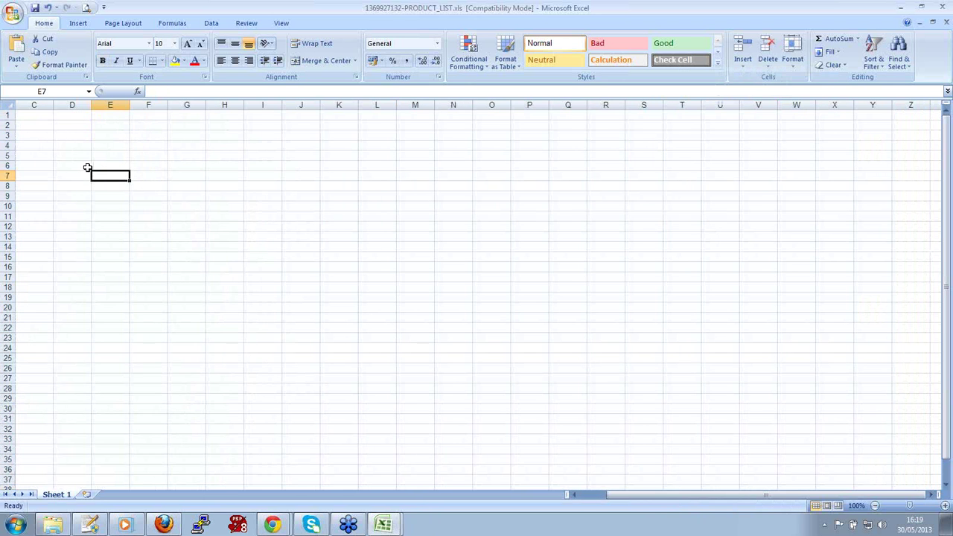
key(Home)
- Compare the exported list's two headers with those in the sample import file and close the sample file
drag(42, 114, 97, 115)
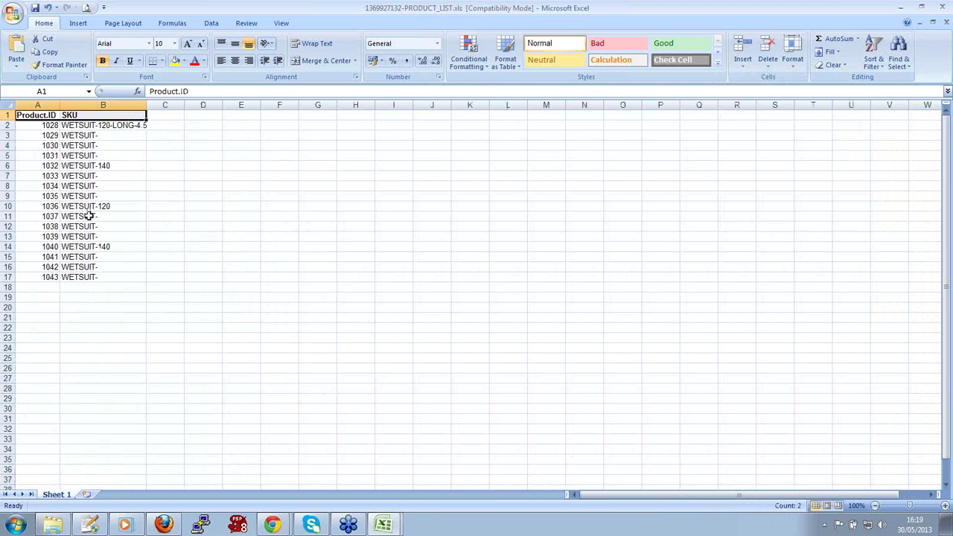
mouse_move(383, 523)
click(387, 479)
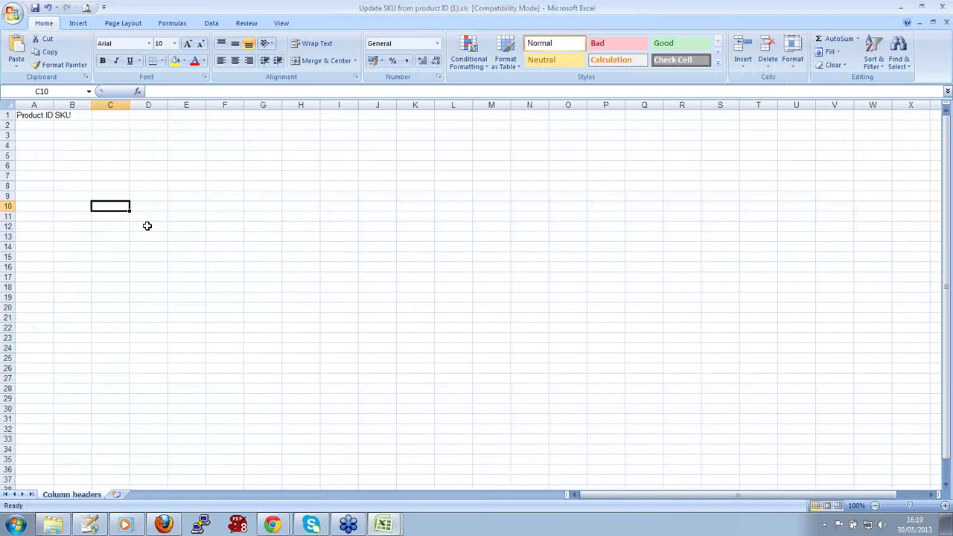
drag(33, 115, 72, 116)
click(67, 156)
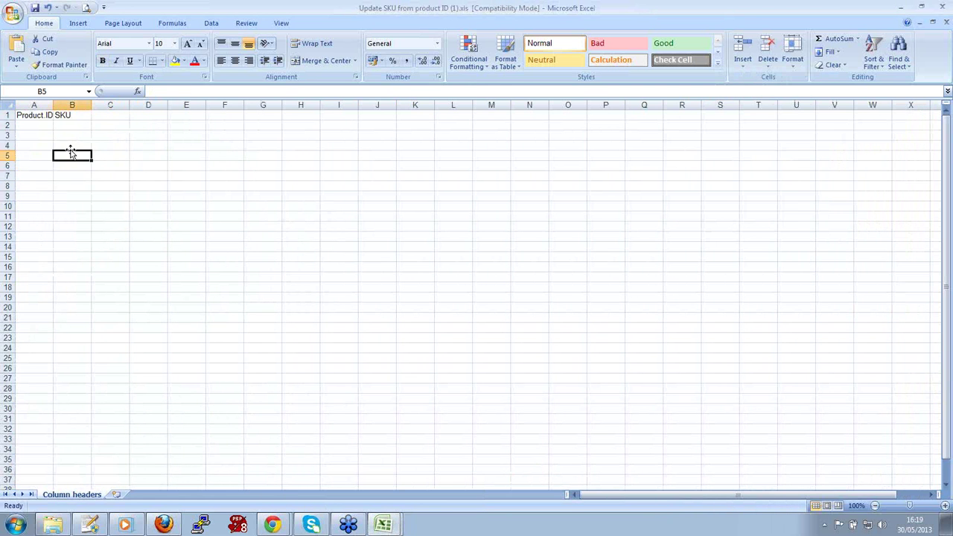
click(944, 23)
click(945, 23)
click(183, 185)
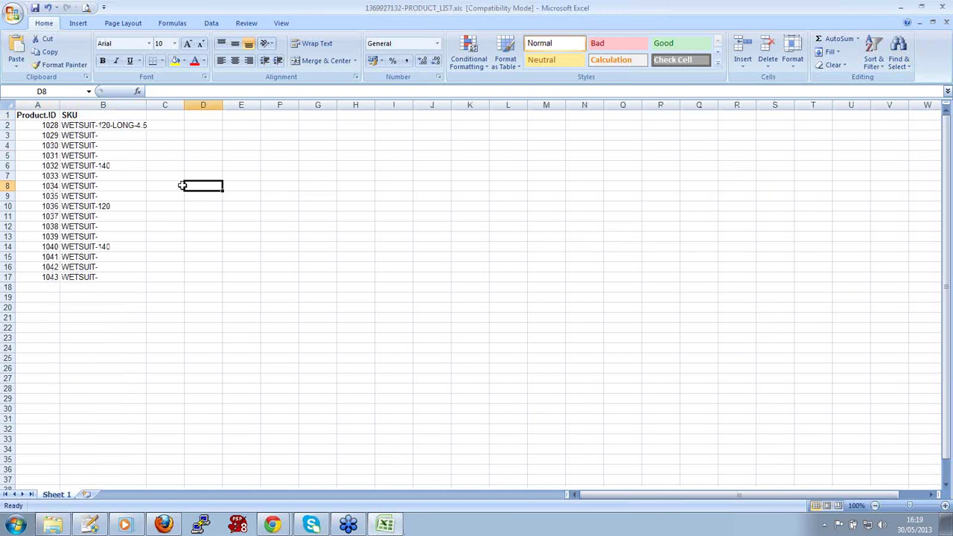
- Widen the SKU column so it fits the longest SKU
click(89, 125)
drag(148, 107, 171, 106)
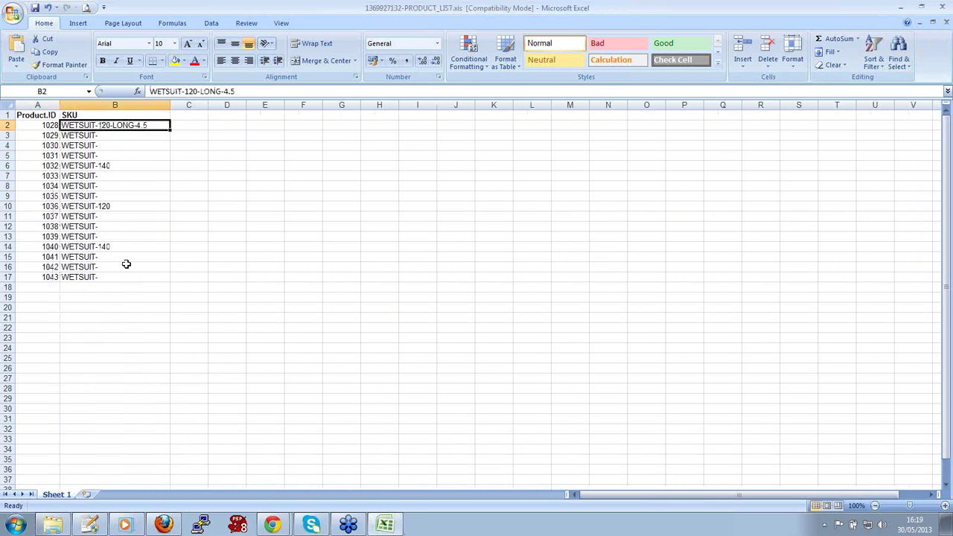
click(123, 164)
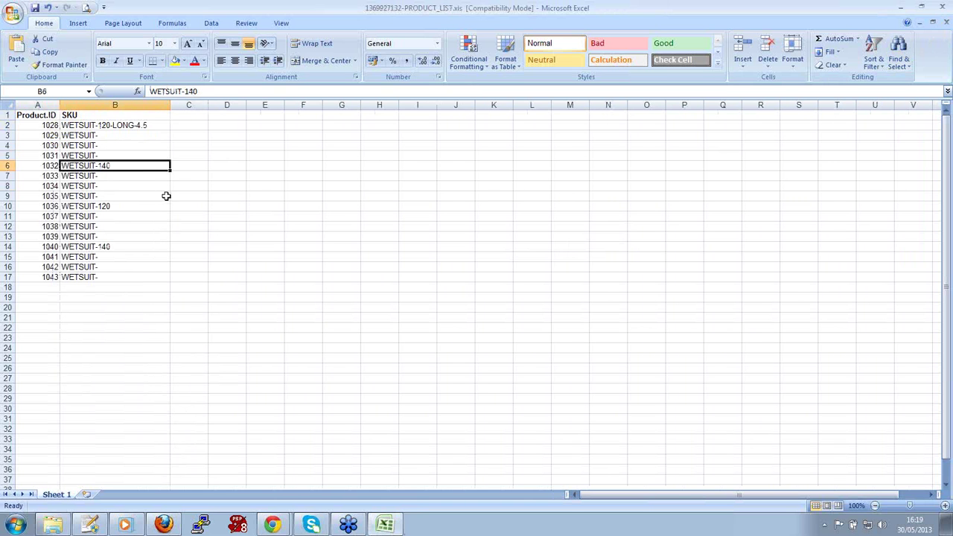
- Enter WS-1028 as the SKU in B2 and fill the series down through B17
click(83, 125)
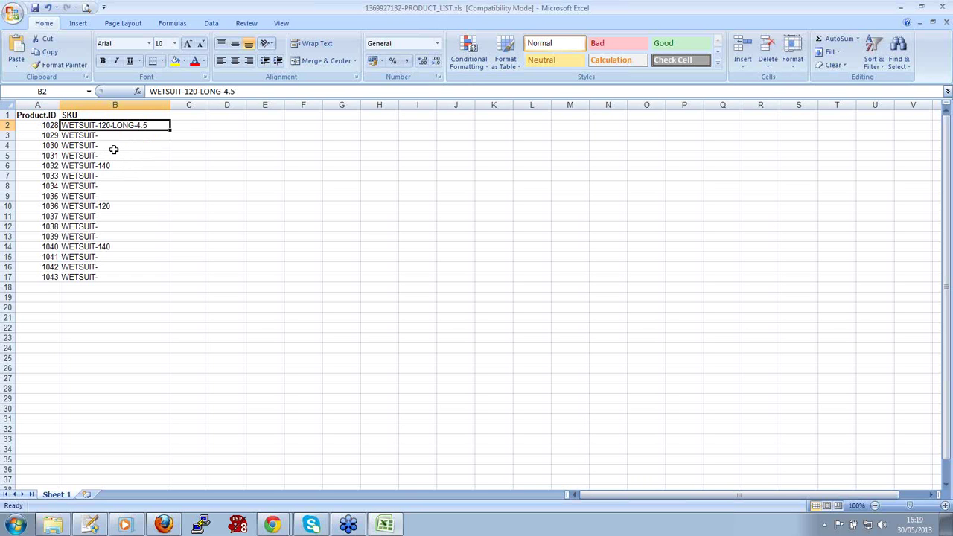
text(WS)
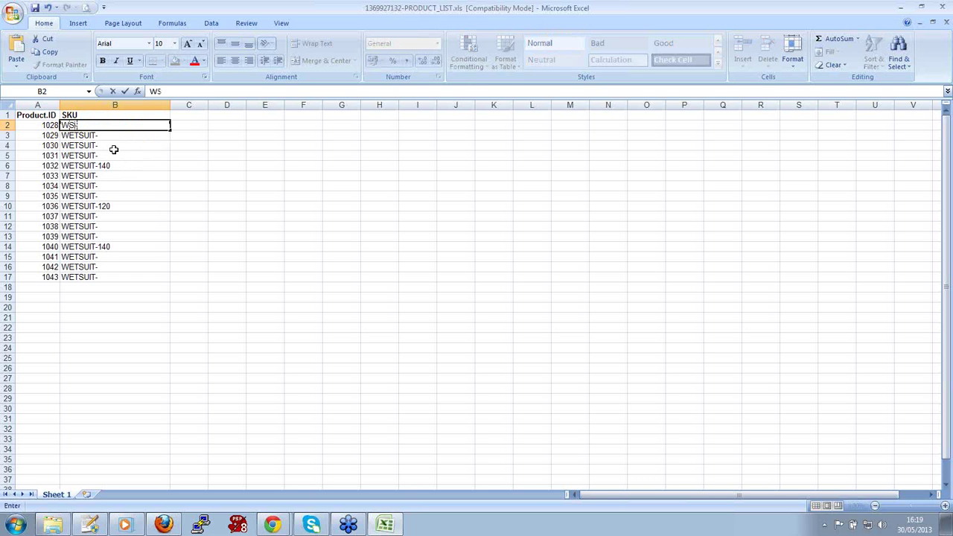
text(-1028)
key(Return)
click(122, 124)
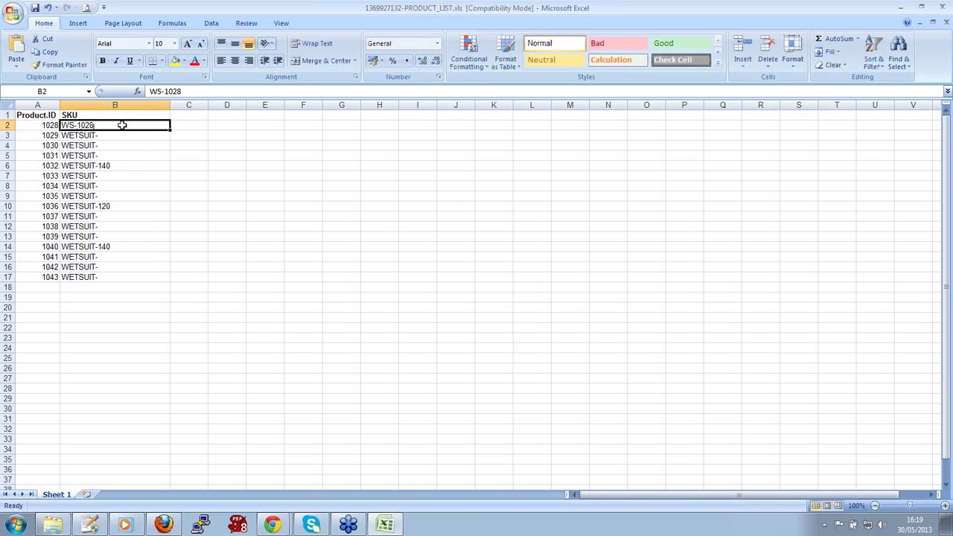
drag(168, 131, 153, 276)
click(74, 125)
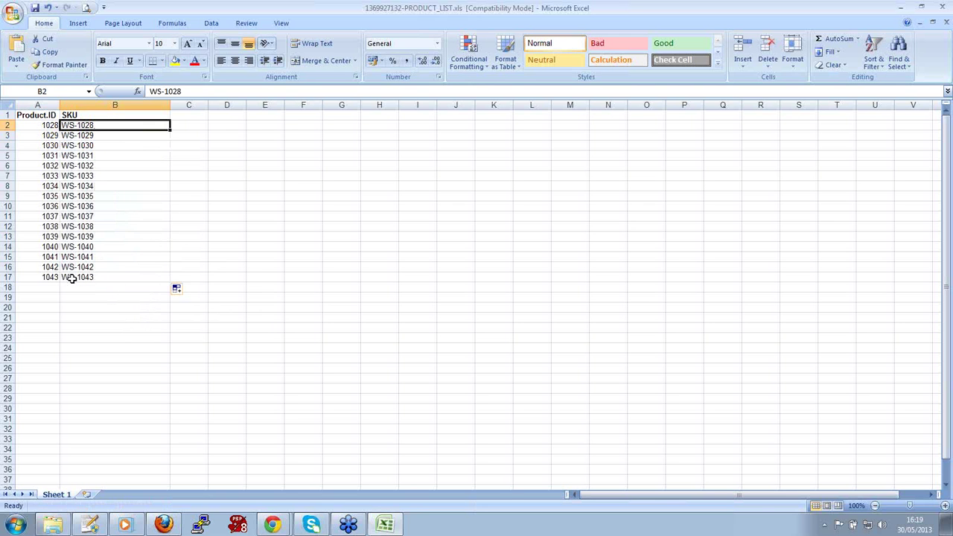
click(42, 124)
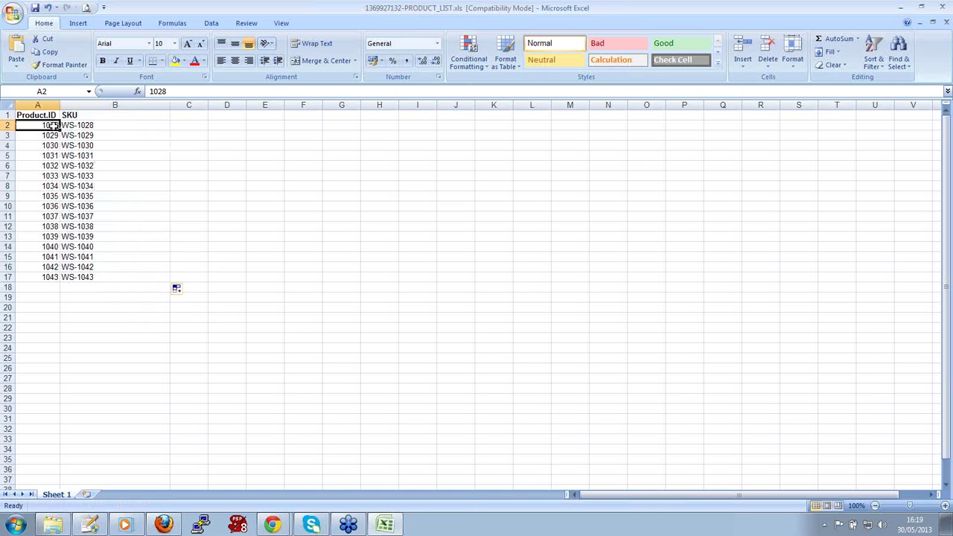
- Replace the SKU in B2 with the formula =CONCATENATE("WS-",A2) and fill it down through B17
click(96, 125)
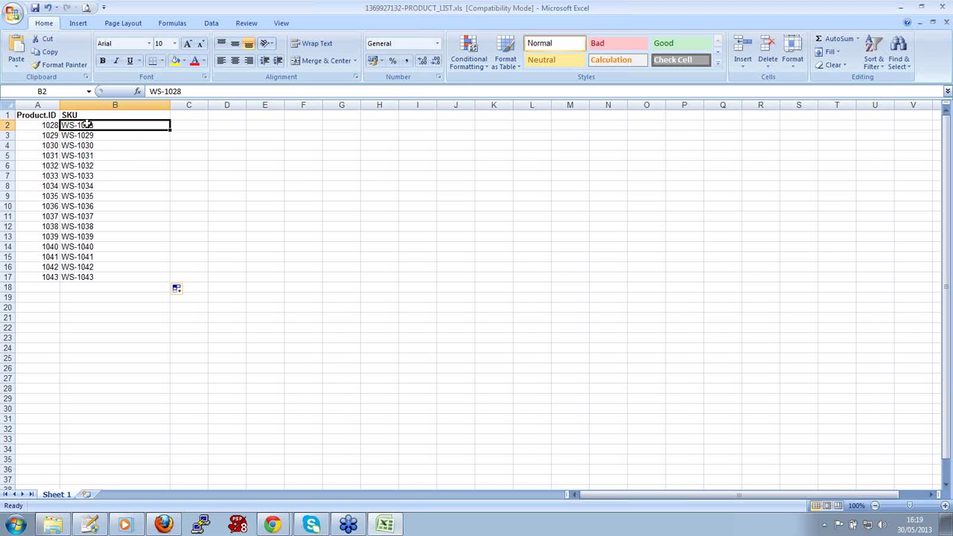
text(=)
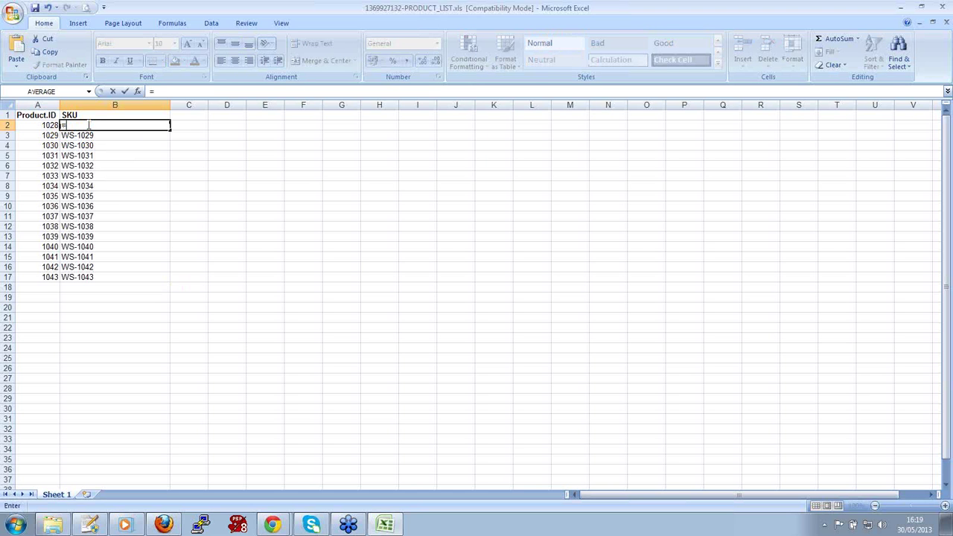
text(con)
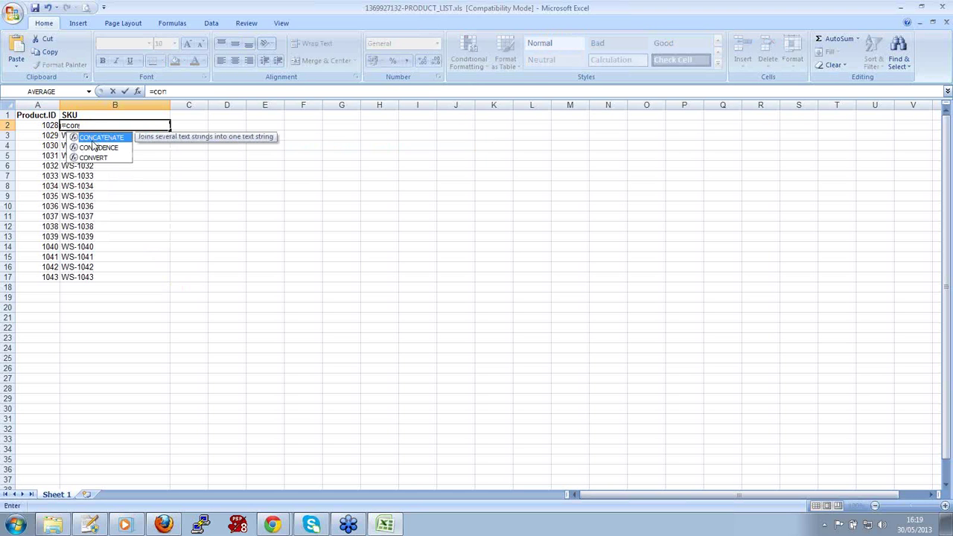
key(Tab)
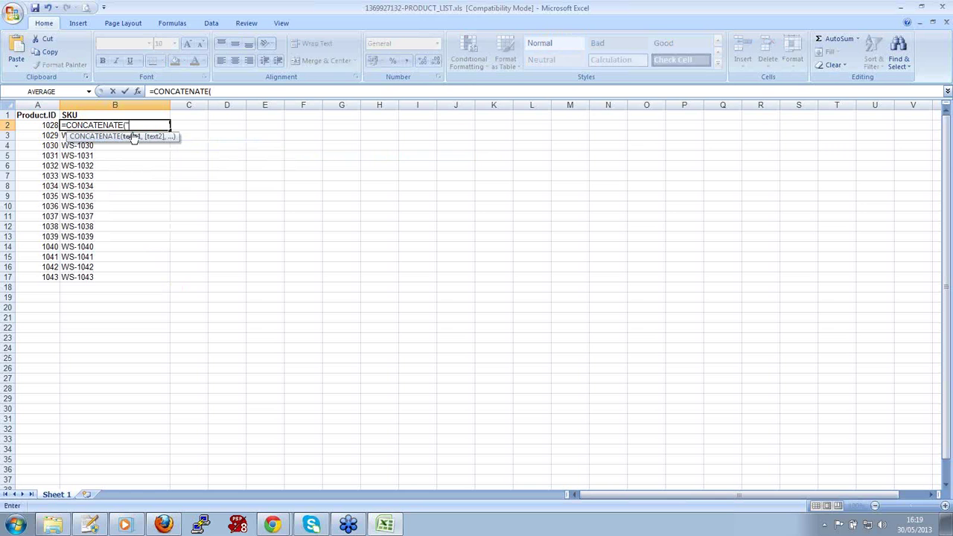
text("WS-"))
click(44, 125)
click(74, 125)
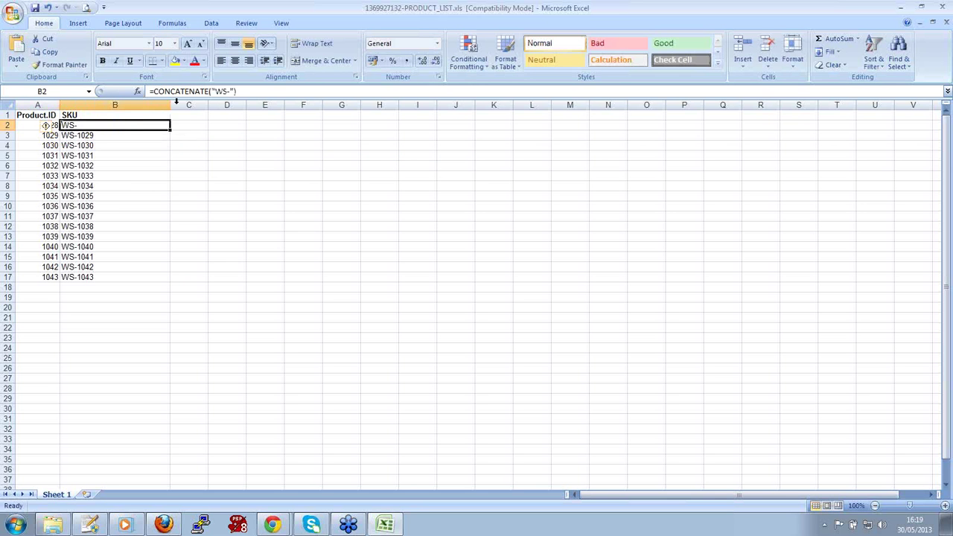
click(230, 91)
text(,)
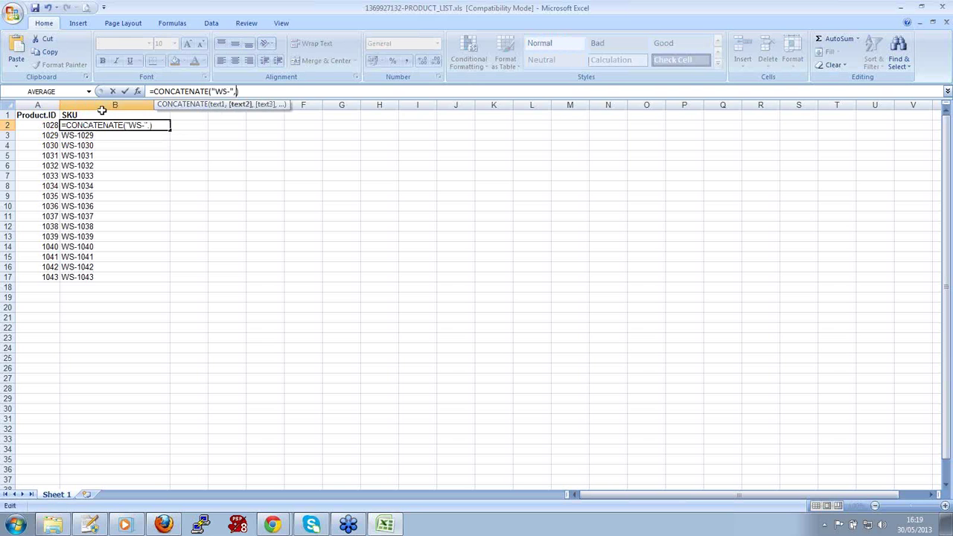
click(54, 125)
key(Return)
click(163, 126)
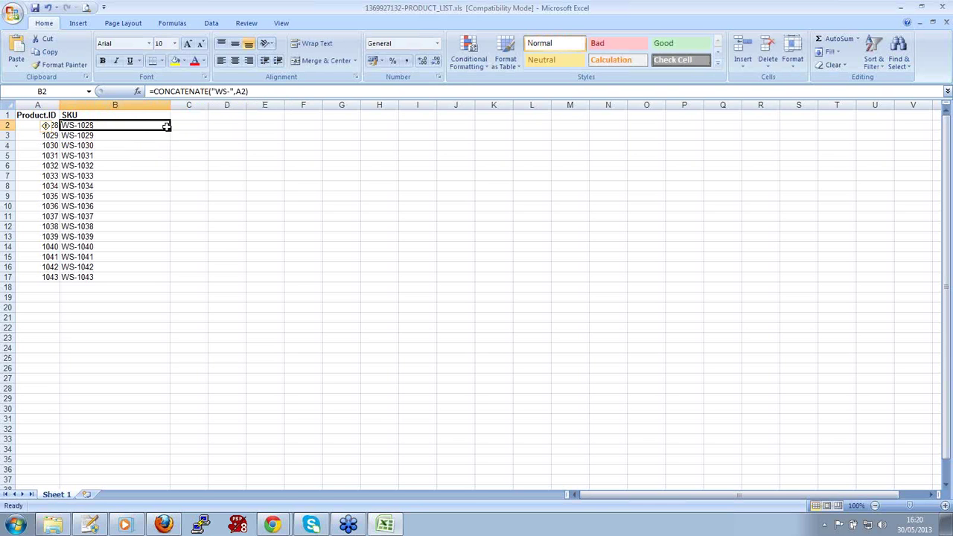
drag(170, 130, 149, 280)
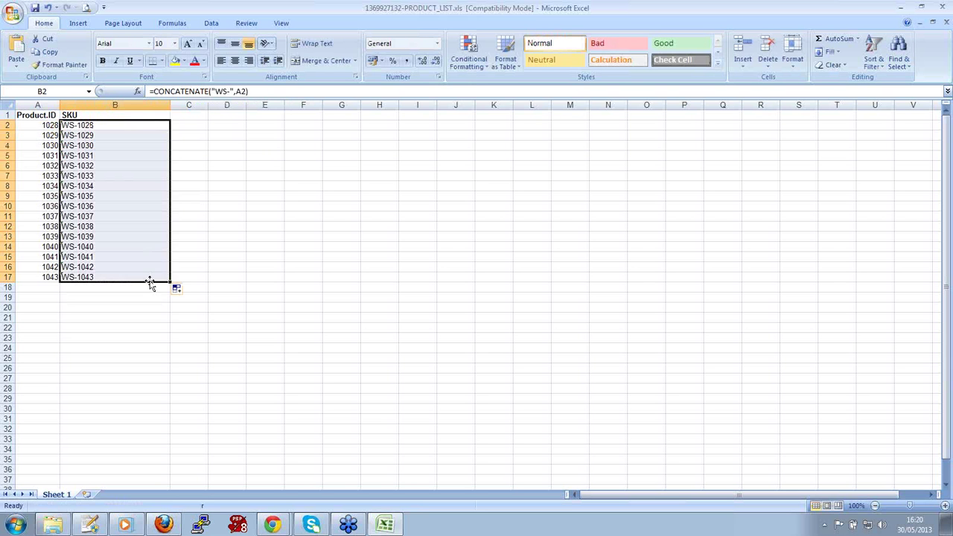
- Change the SKU formula in B2 to =CONCATENATE("WetS-",A2) and fill it down through B17
click(91, 124)
click(220, 90)
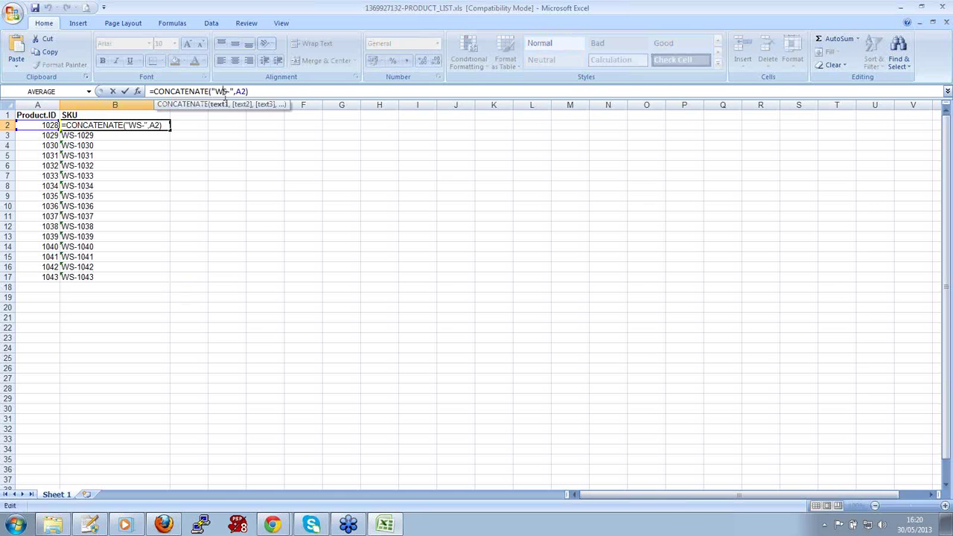
text(et)
key(Return)
click(162, 127)
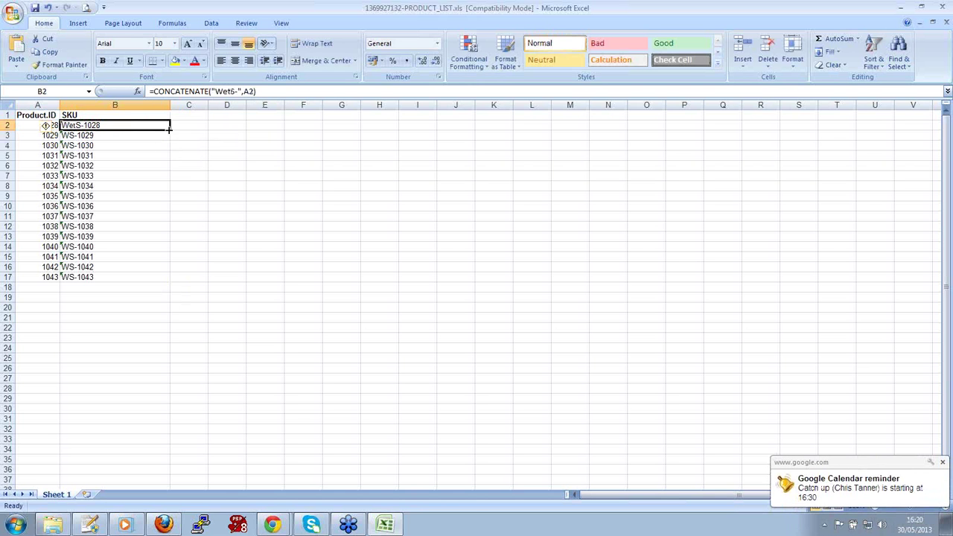
drag(170, 130, 144, 280)
click(123, 205)
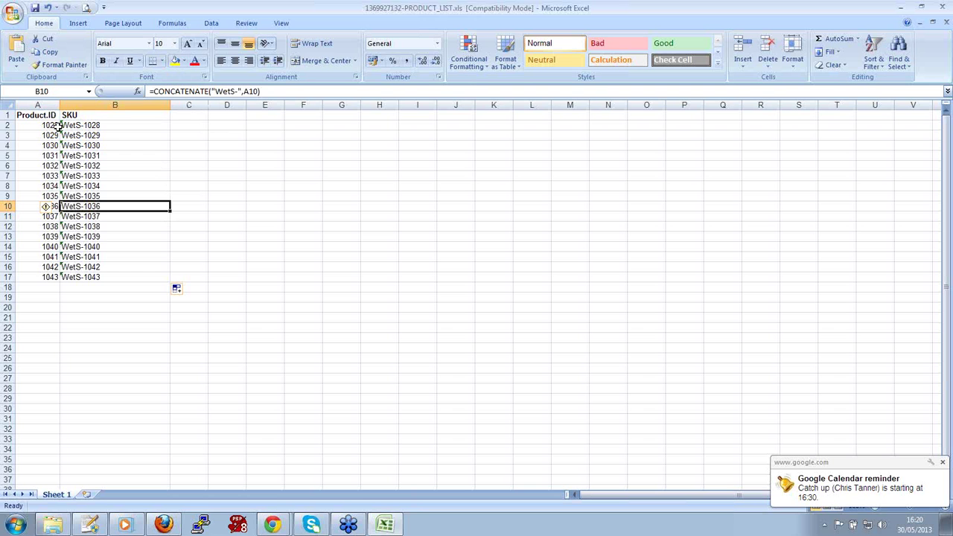
click(37, 117)
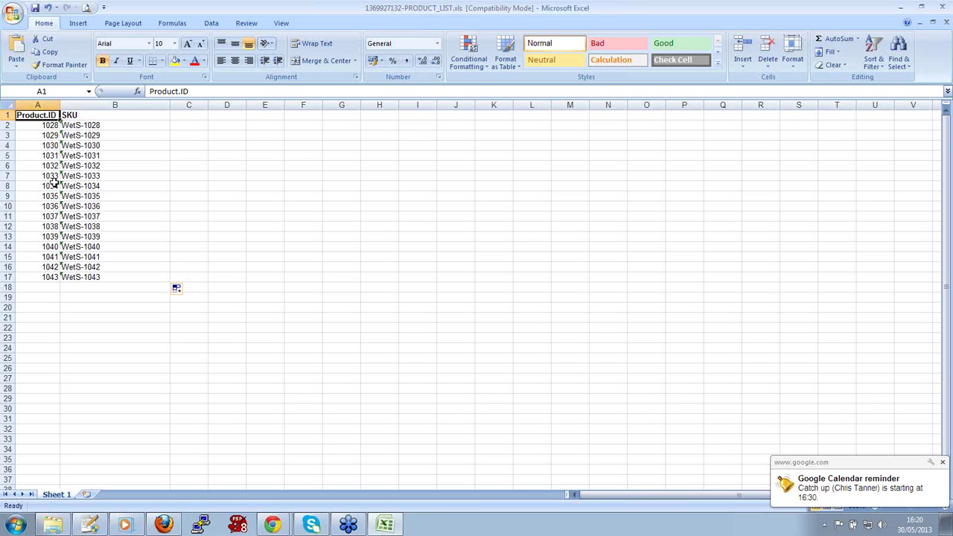
click(91, 115)
- Save the workbook as "Update SKU from product ID" in the Documents library under _brightpearl, Client data, Indo
click(14, 15)
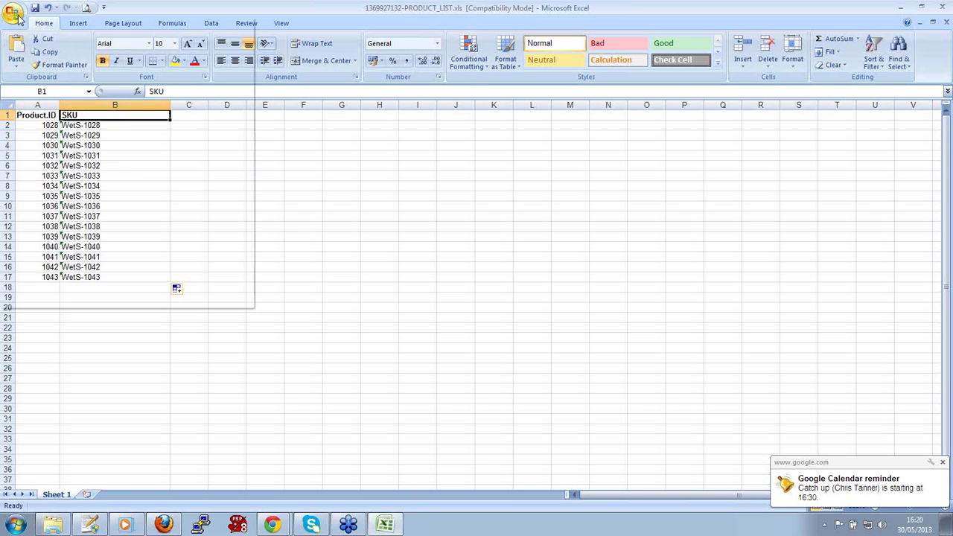
click(41, 144)
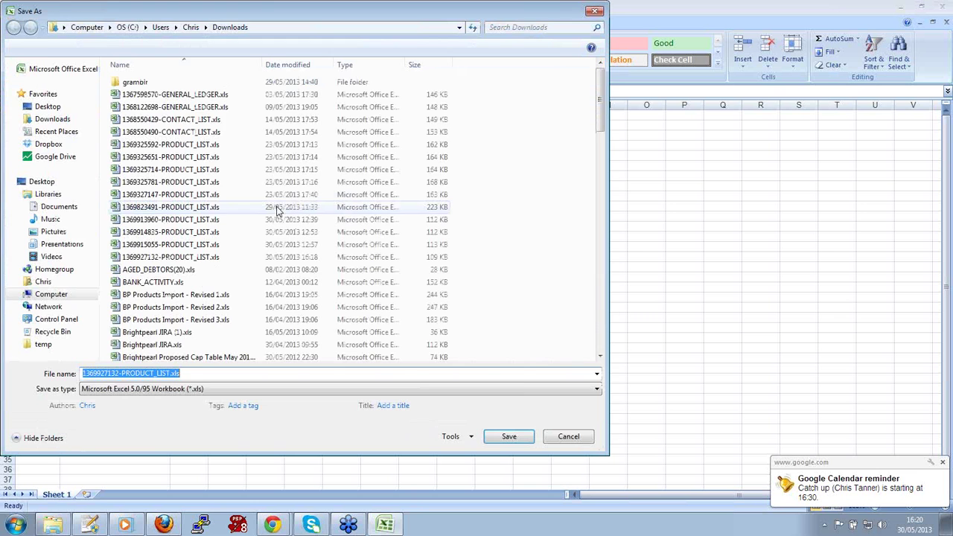
click(65, 208)
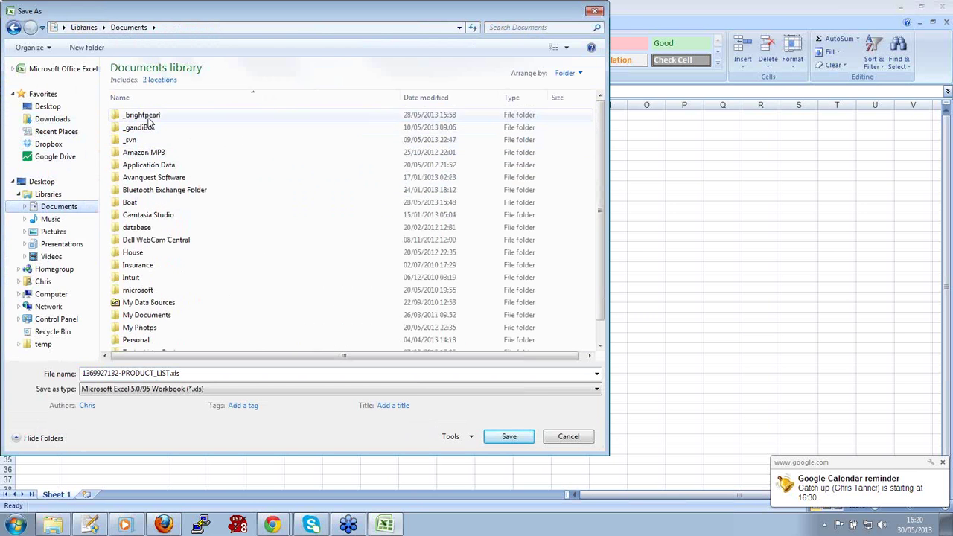
double_click(132, 115)
double_click(138, 128)
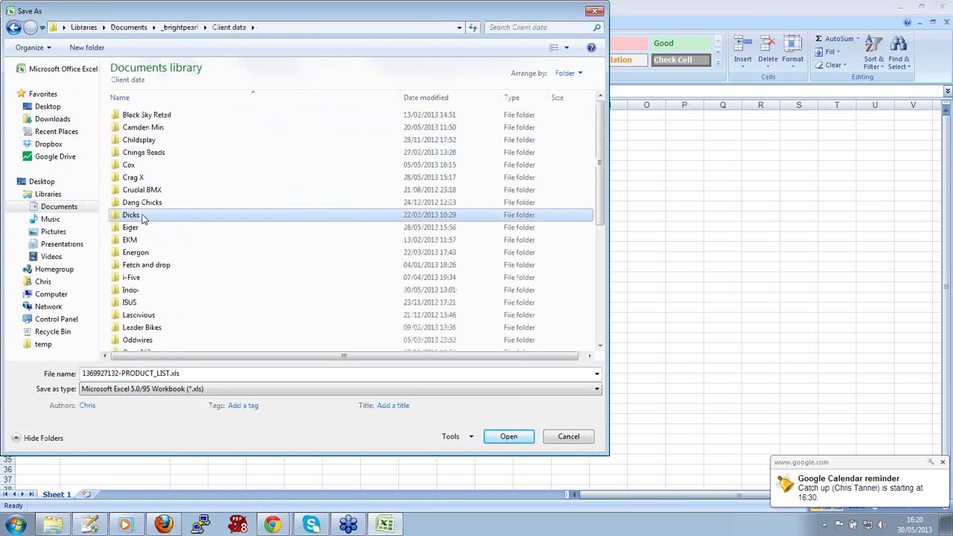
double_click(131, 288)
triple_click(188, 371)
text(U)
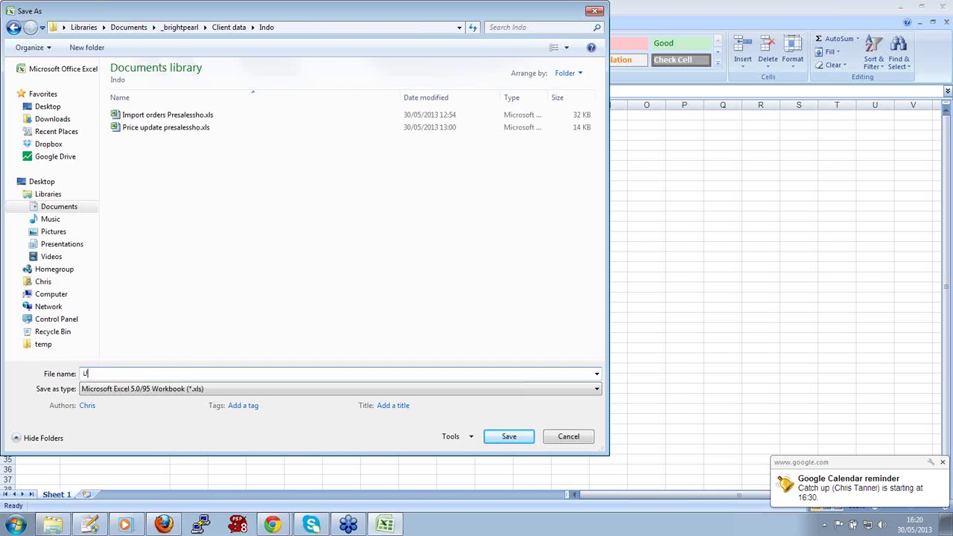
text(pdate SKU from product ID)
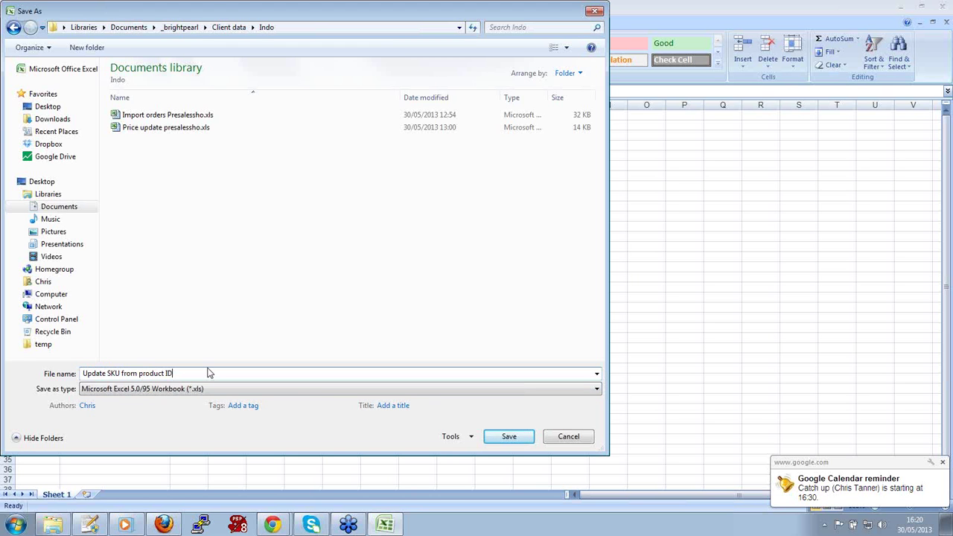
key(Return)
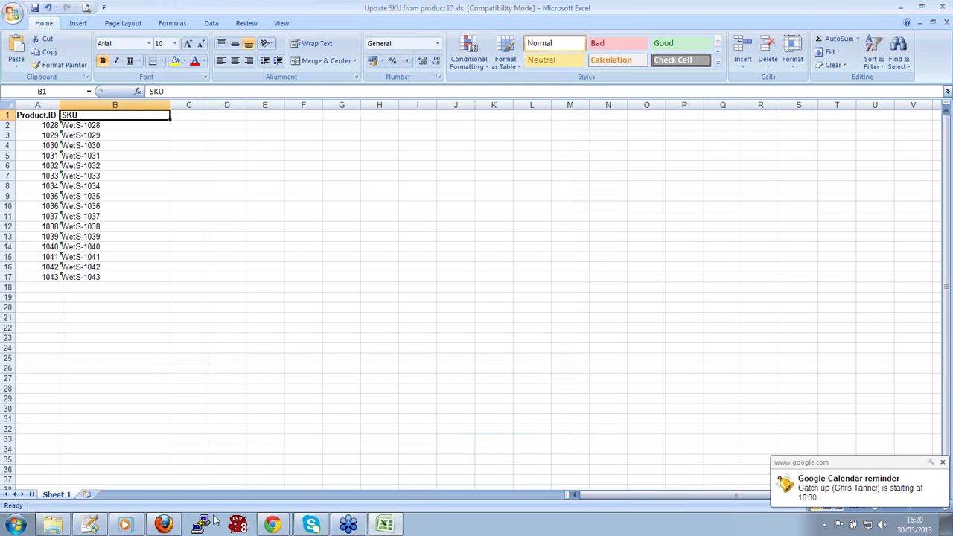
- Switch to Brightpearl and open the product import for the "Update SKU from product ID" data map
mouse_move(281, 524)
key(alt+Tab)
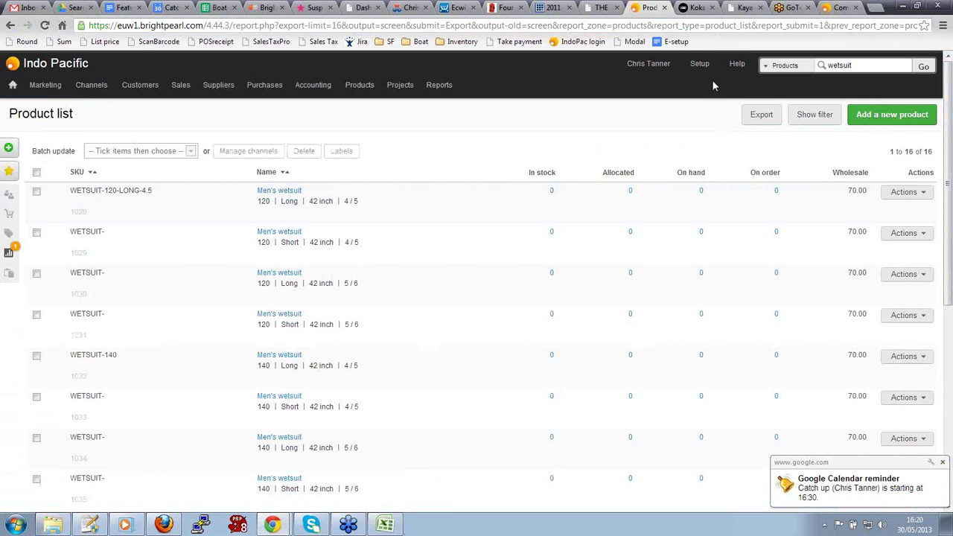
click(698, 65)
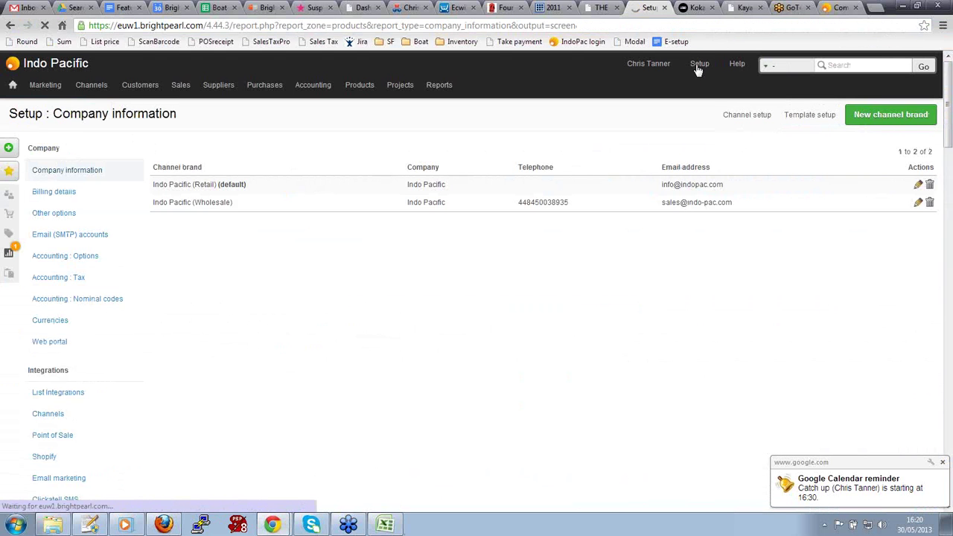
click(90, 396)
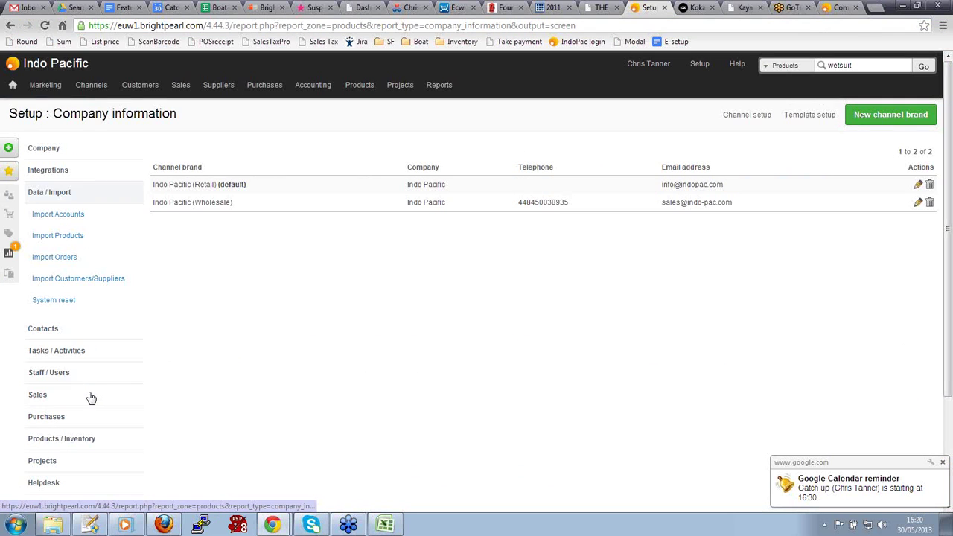
click(89, 241)
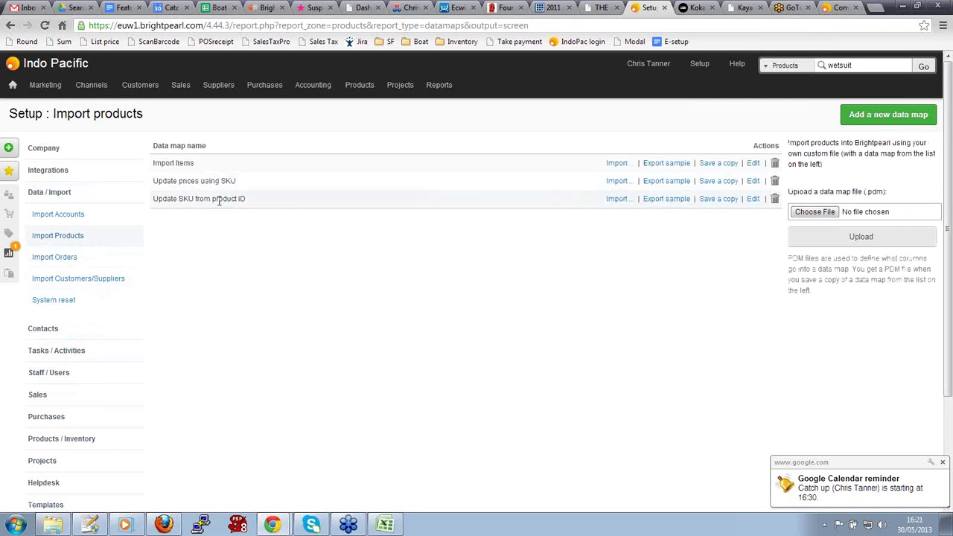
click(617, 200)
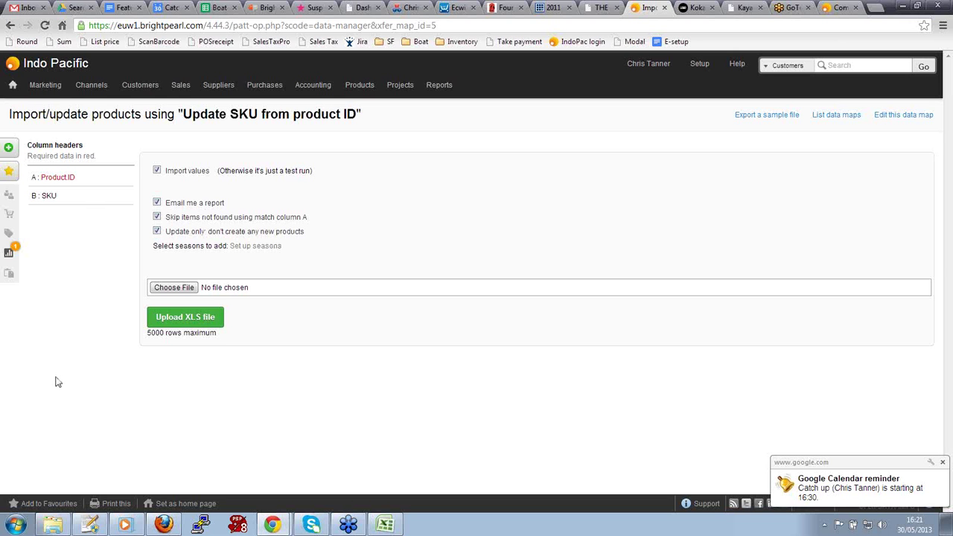
- Upload Update SKU from product ID.xls to import the new SKUs and check the number of updated products
click(187, 287)
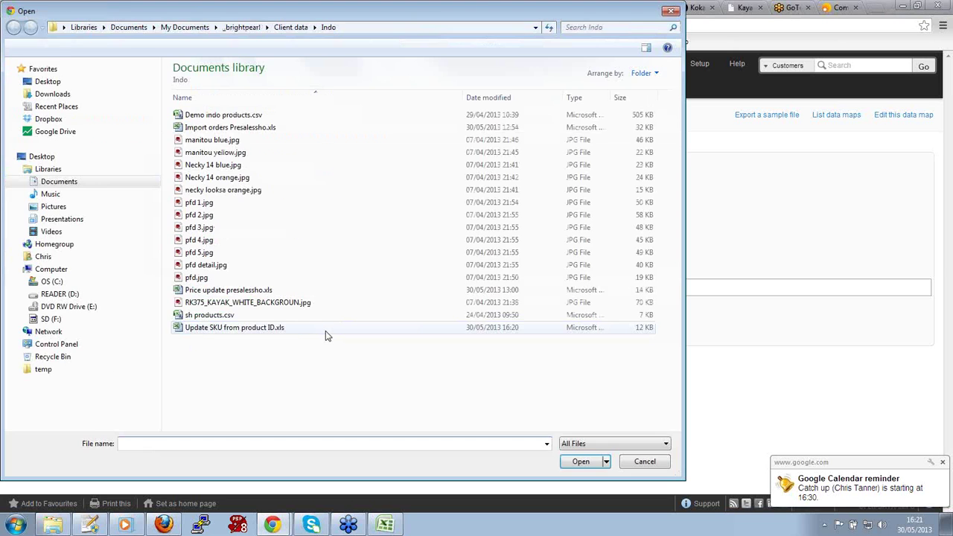
double_click(235, 328)
click(191, 324)
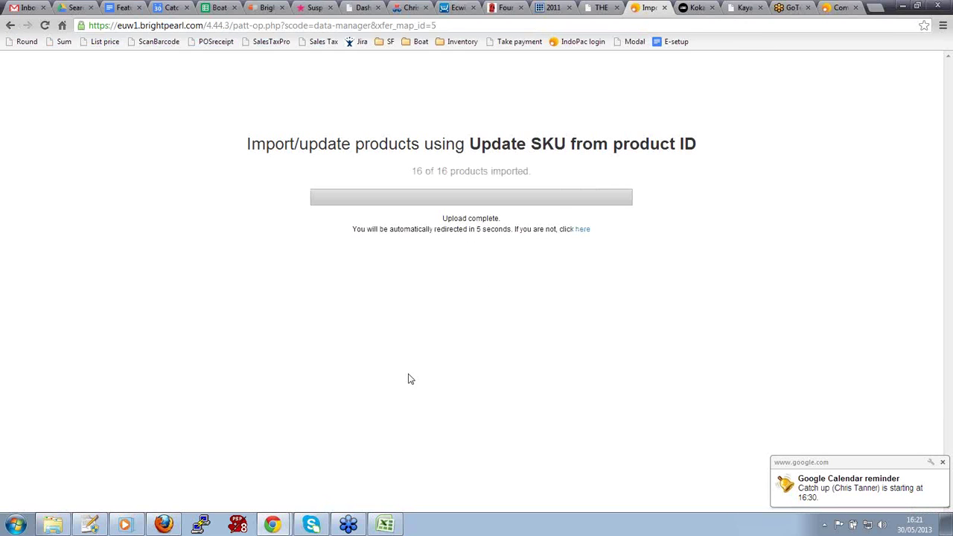
click(585, 230)
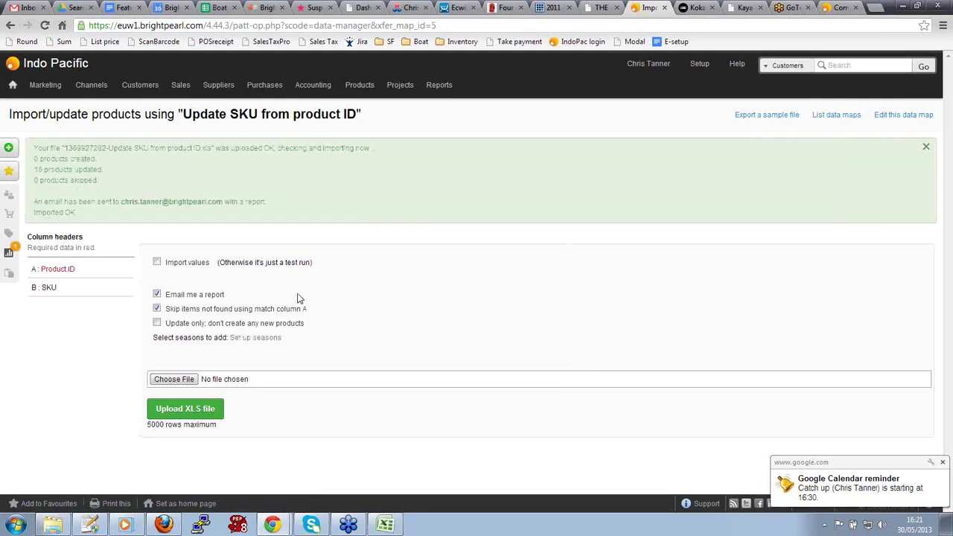
drag(33, 170, 127, 171)
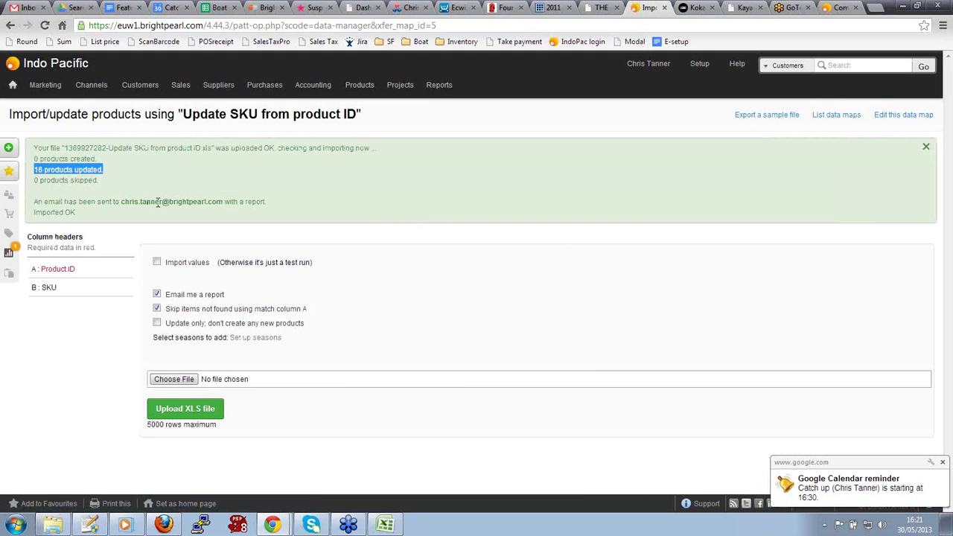
- Search the products for "wetsuit" and examine the SKUs throughout the product list
click(785, 65)
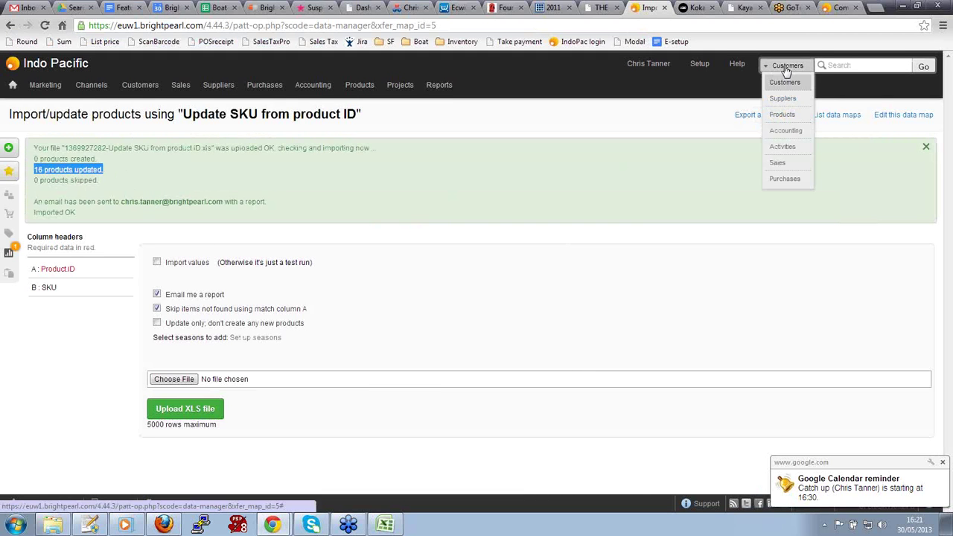
click(785, 119)
click(923, 67)
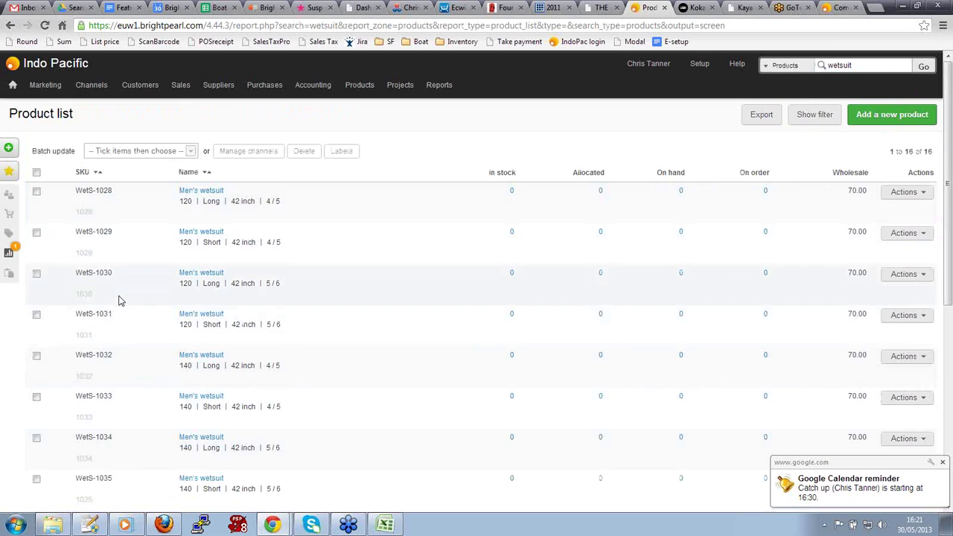
scroll(119, 300, down, 2)
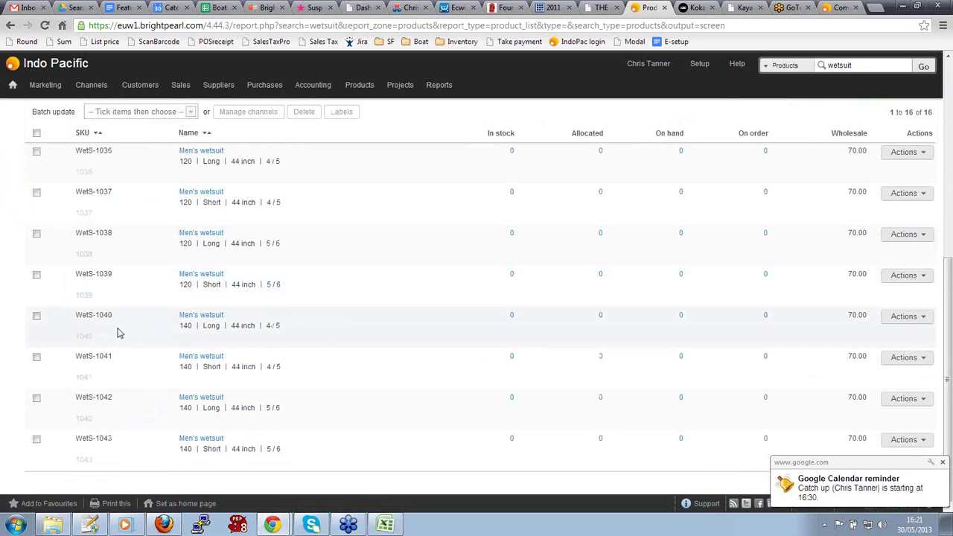
scroll(119, 333, up, 3)
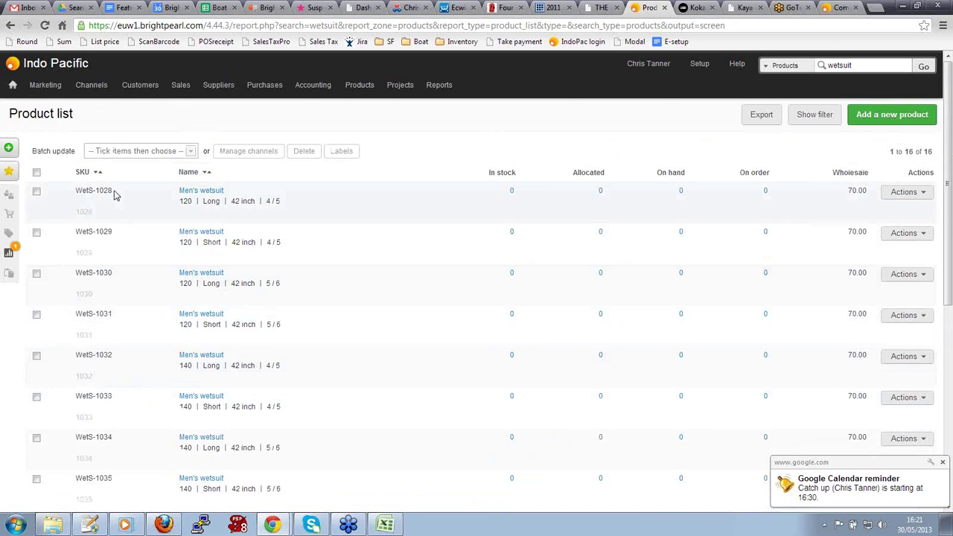
scroll(132, 305, down, 2)
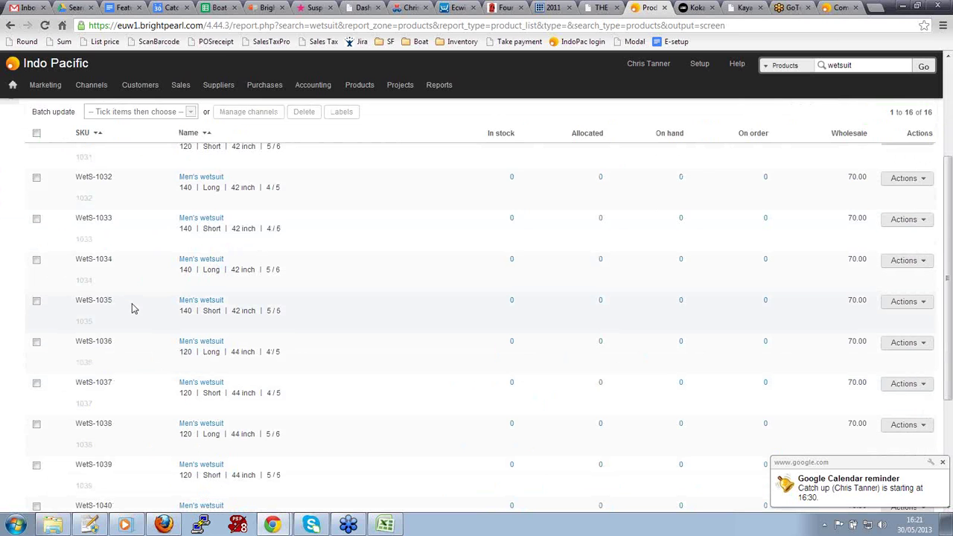
scroll(131, 308, up, 3)
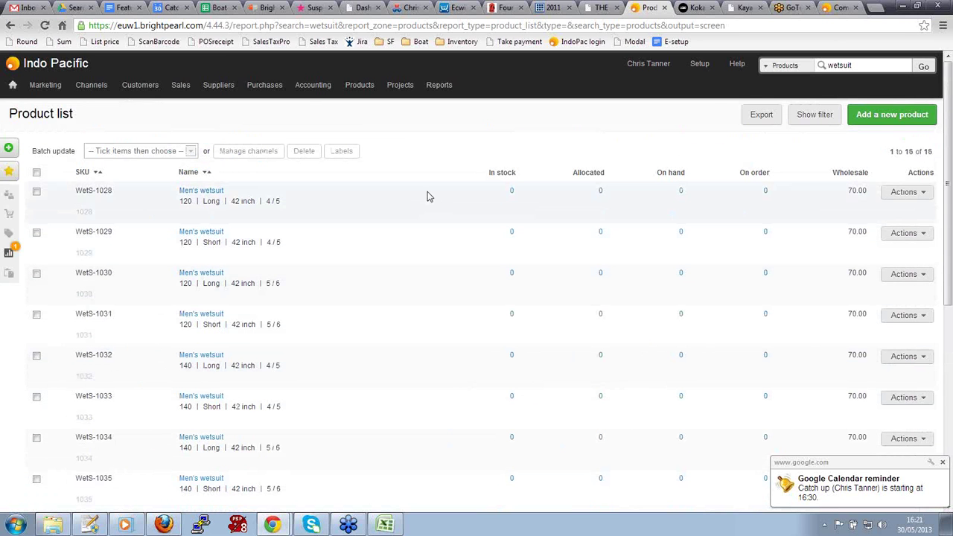
- Open a new products data map in the product import setup and look through all its available fields
click(700, 66)
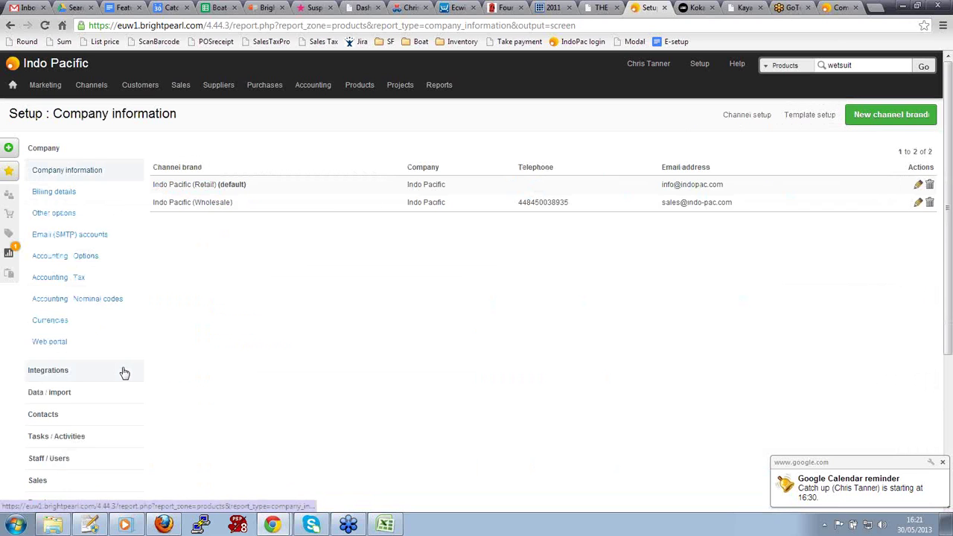
click(111, 392)
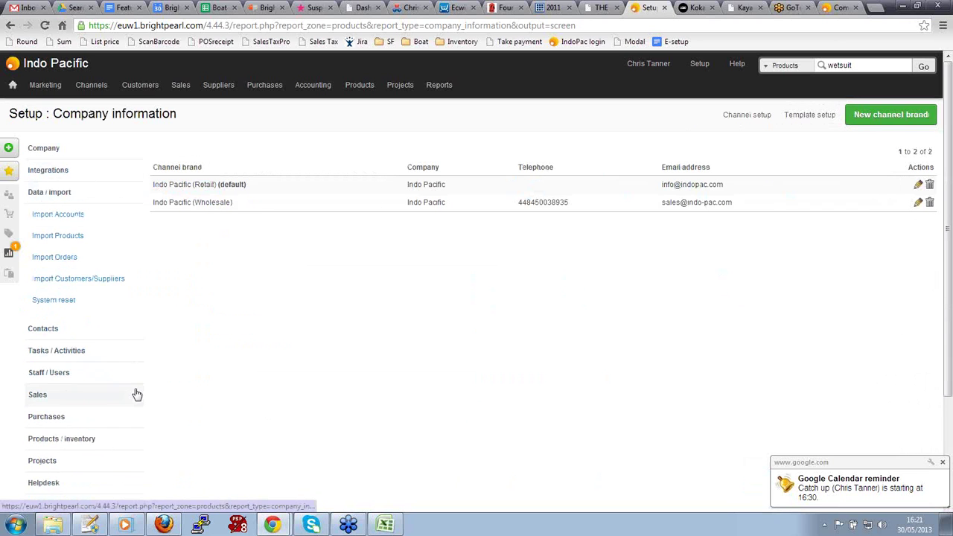
click(82, 239)
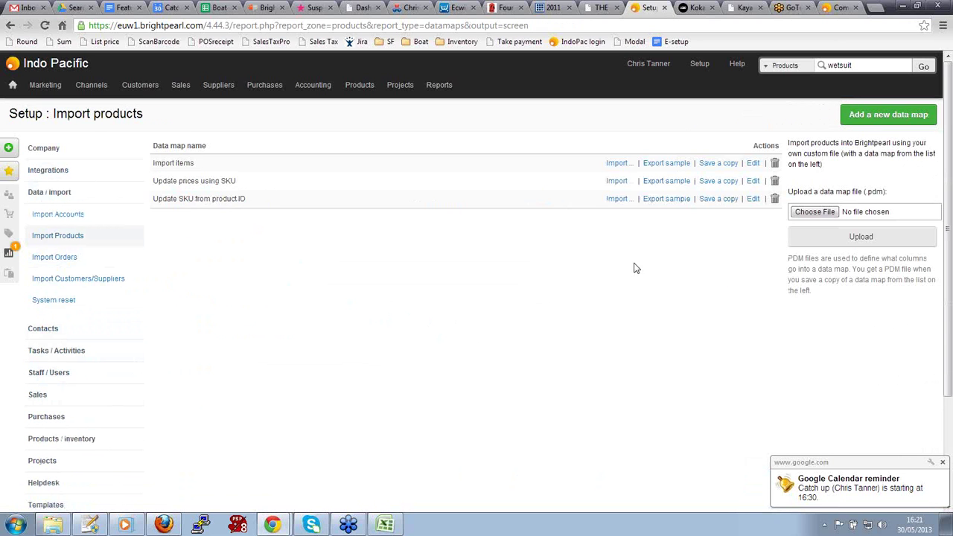
click(887, 117)
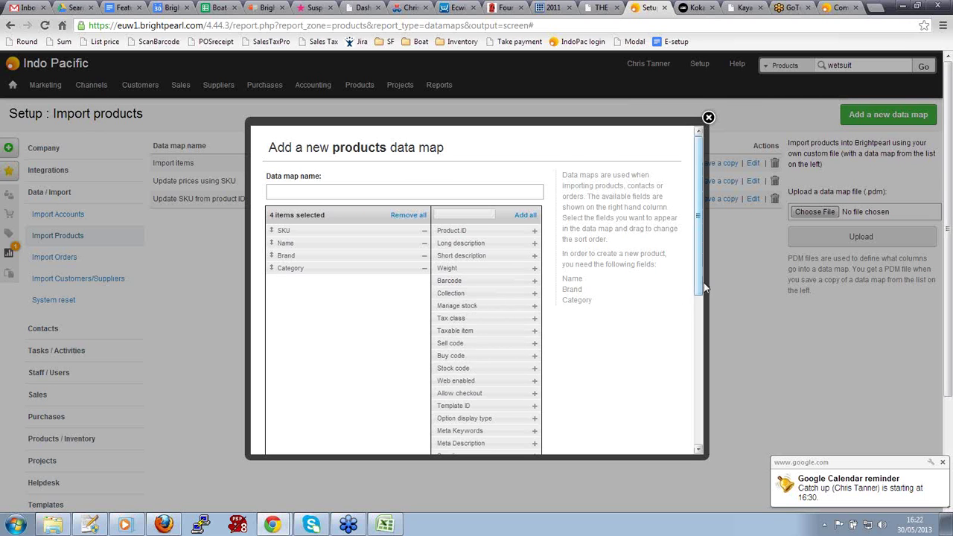
scroll(488, 328, down, 1)
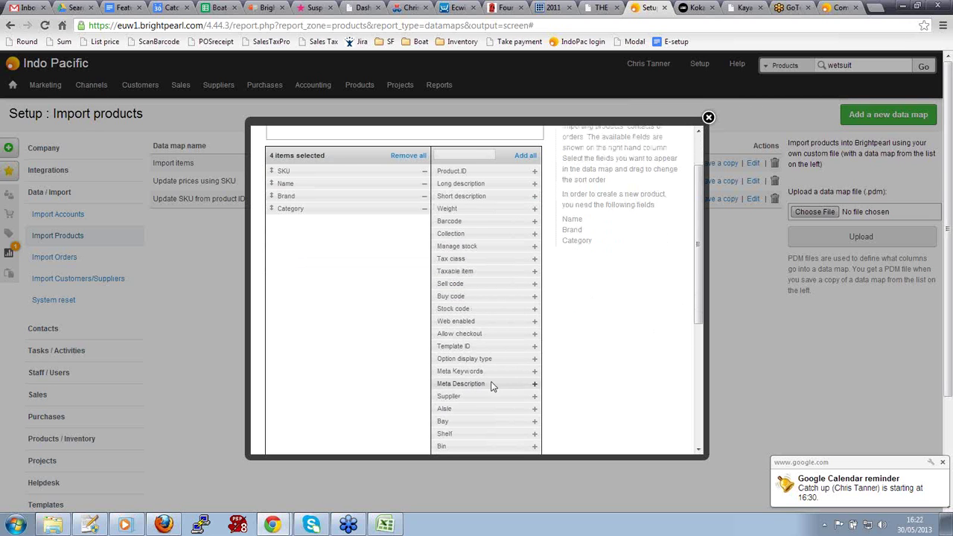
scroll(494, 357, down, 1)
scroll(492, 380, down, 1)
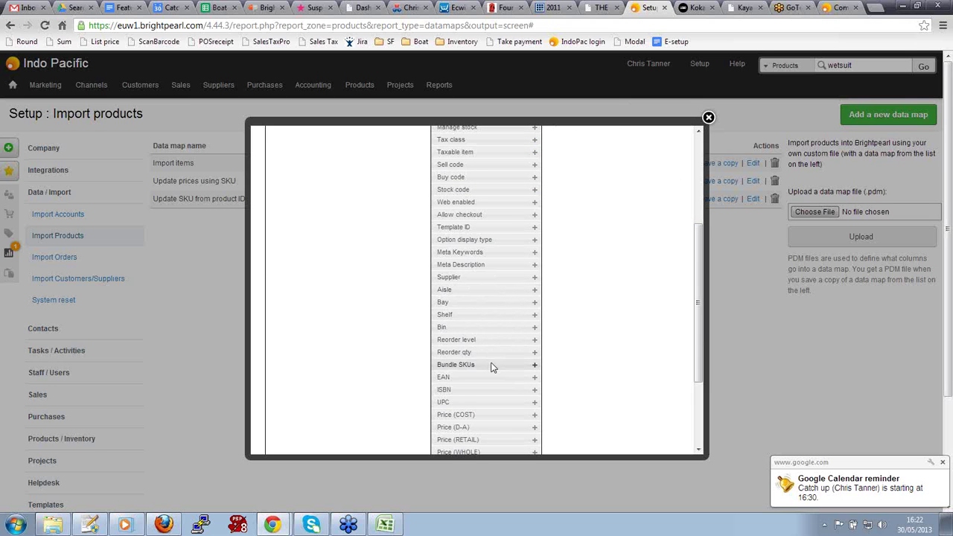
scroll(493, 382, down, 1)
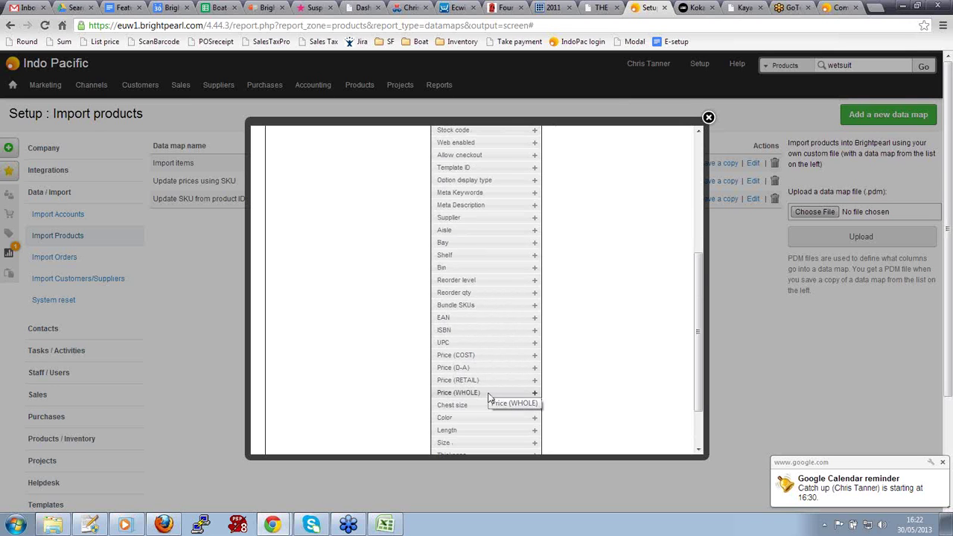
scroll(490, 394, down, 1)
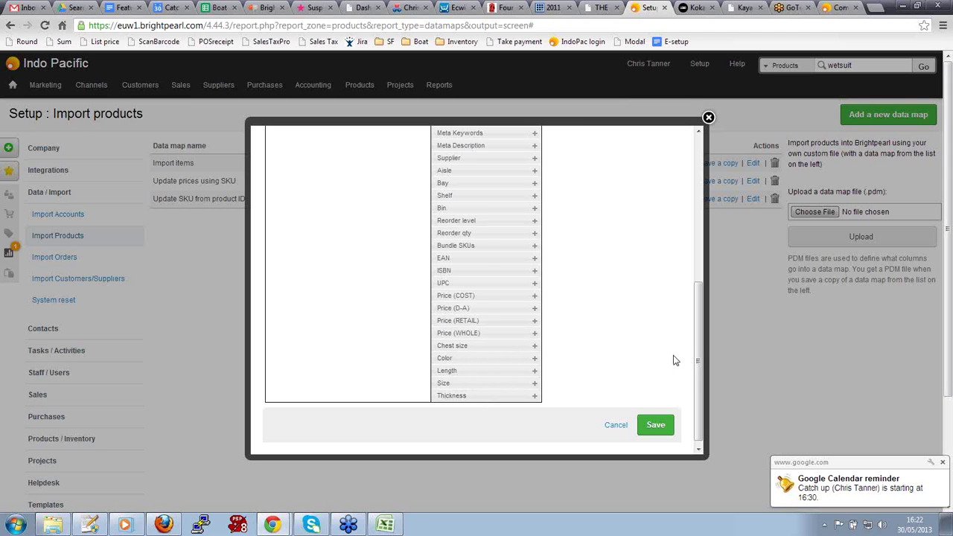
drag(698, 379, 692, 219)
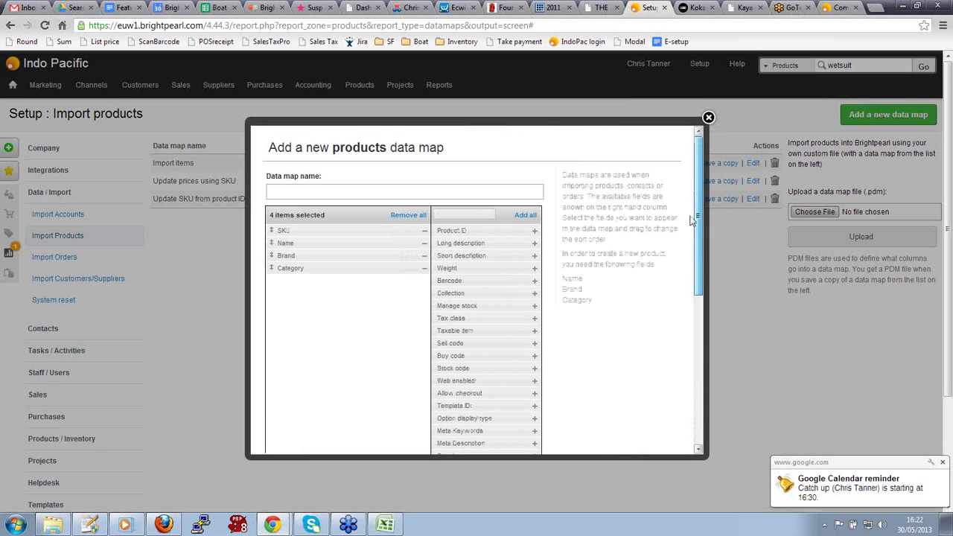
- Enable grid format for adding items to orders on the Kokatat MisFit Tour Personal Flotation Device variant group and save the products
click(708, 118)
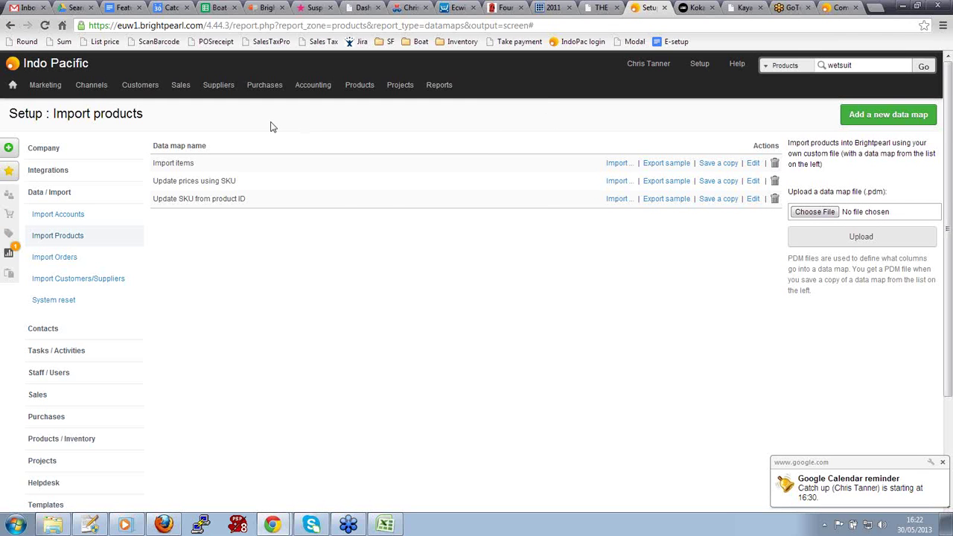
mouse_move(359, 85)
click(374, 111)
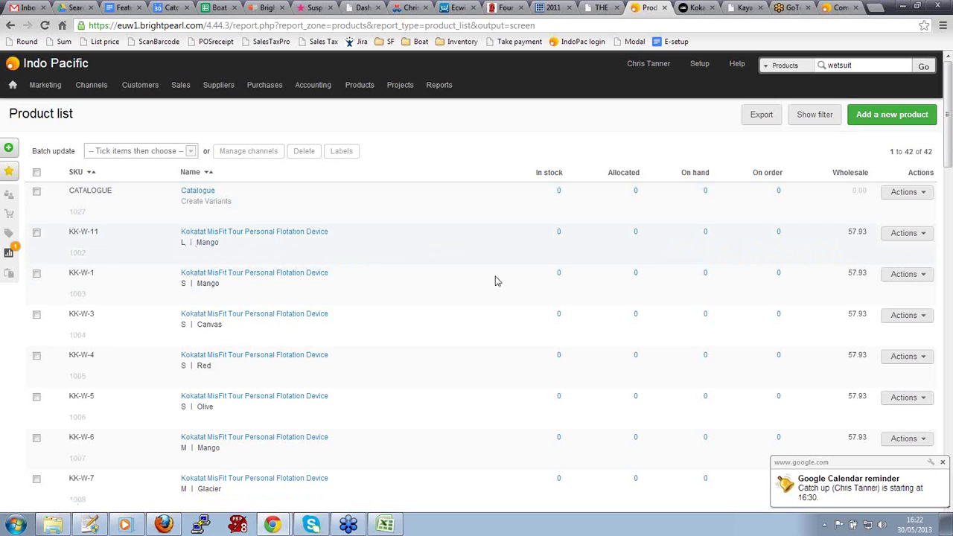
click(901, 234)
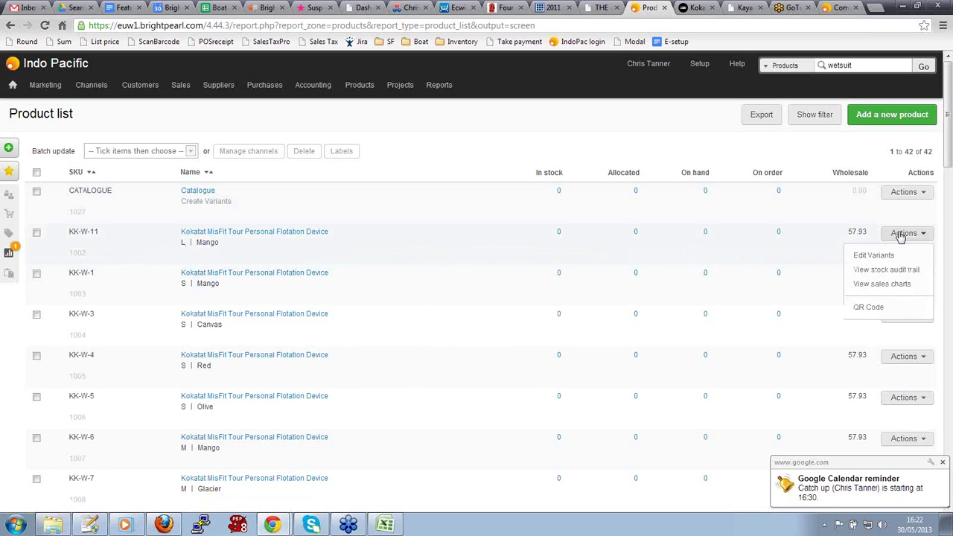
click(886, 257)
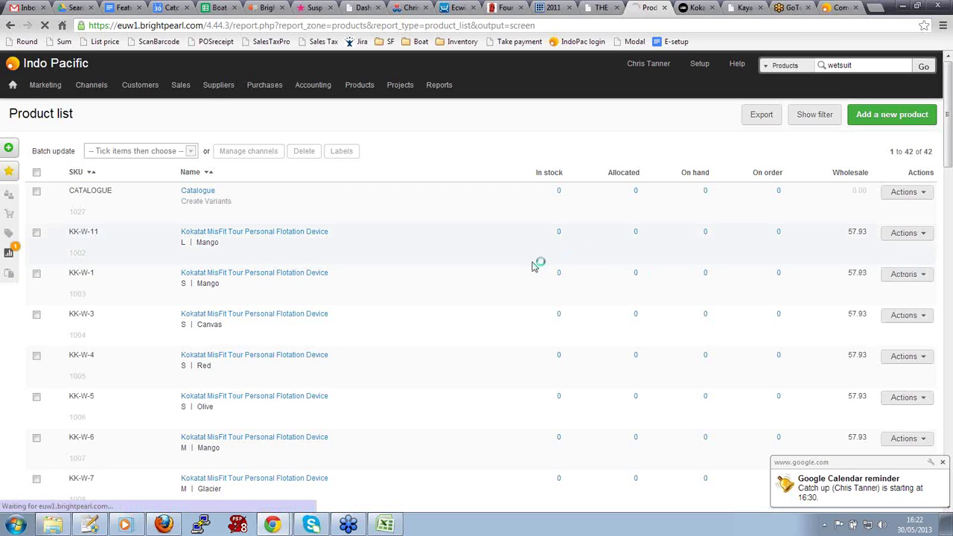
click(131, 349)
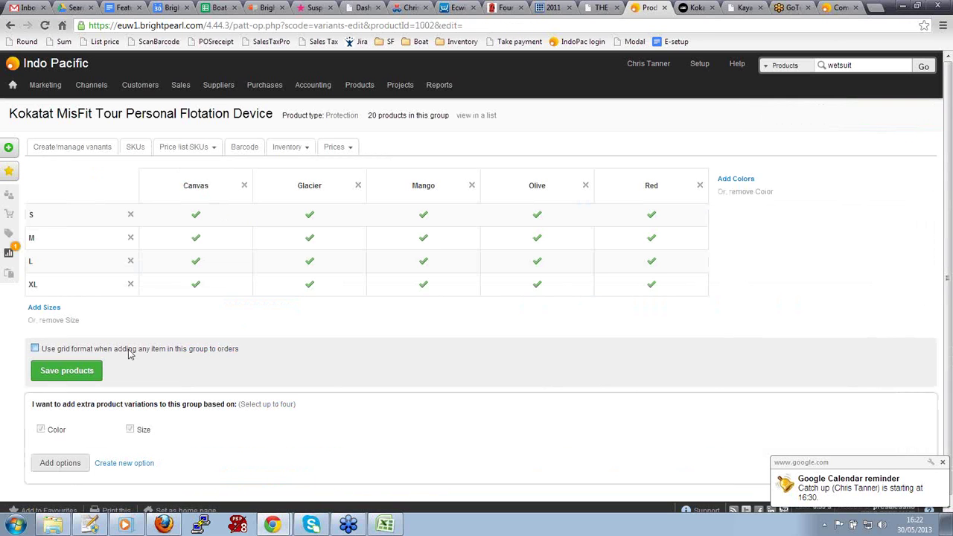
click(94, 372)
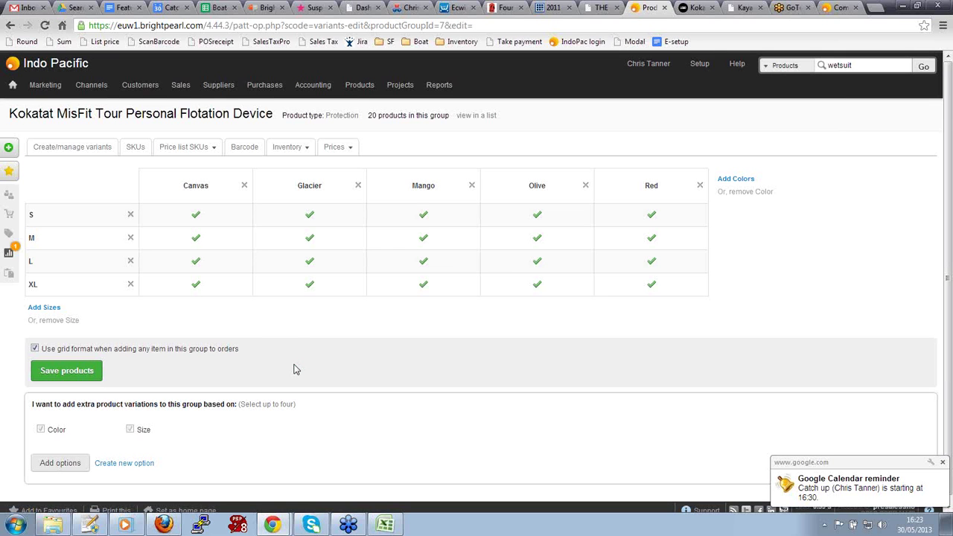
- Create a new purchase order for the supplier Supplier Company Ltd, searching the existing suppliers for "e"
mouse_move(266, 84)
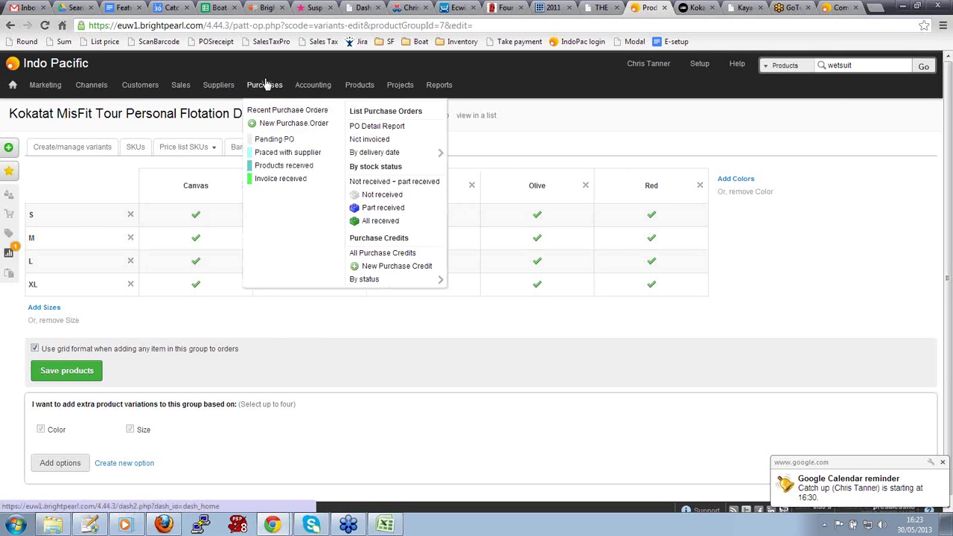
click(288, 123)
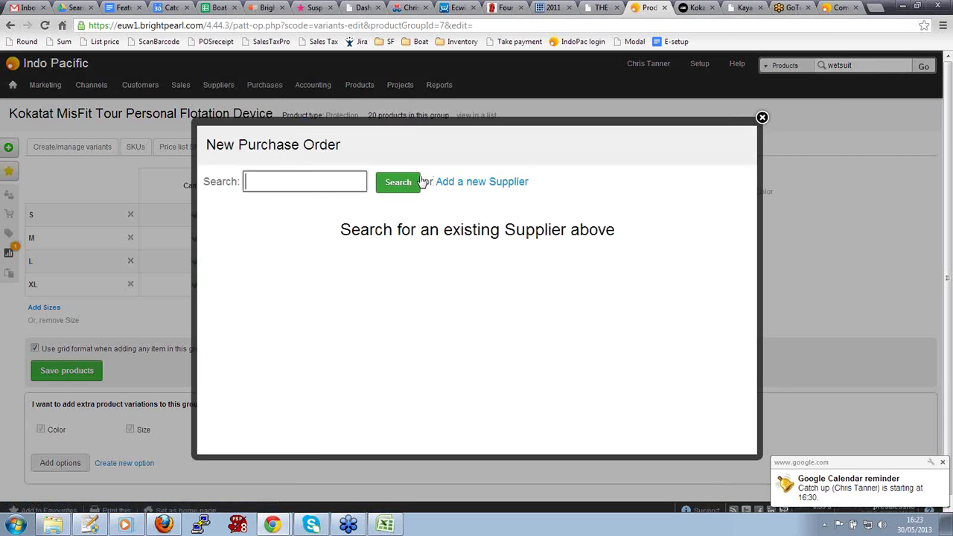
text(e)
key(Return)
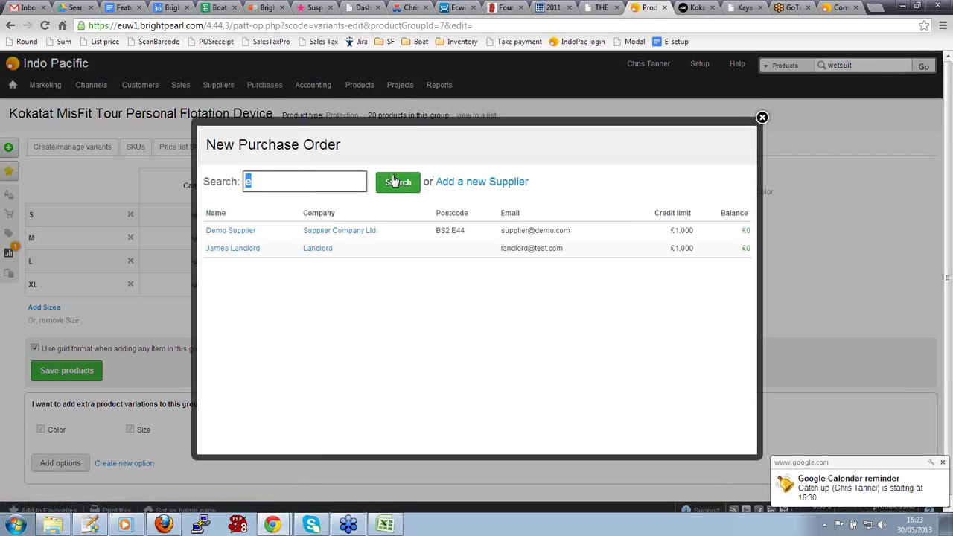
click(335, 237)
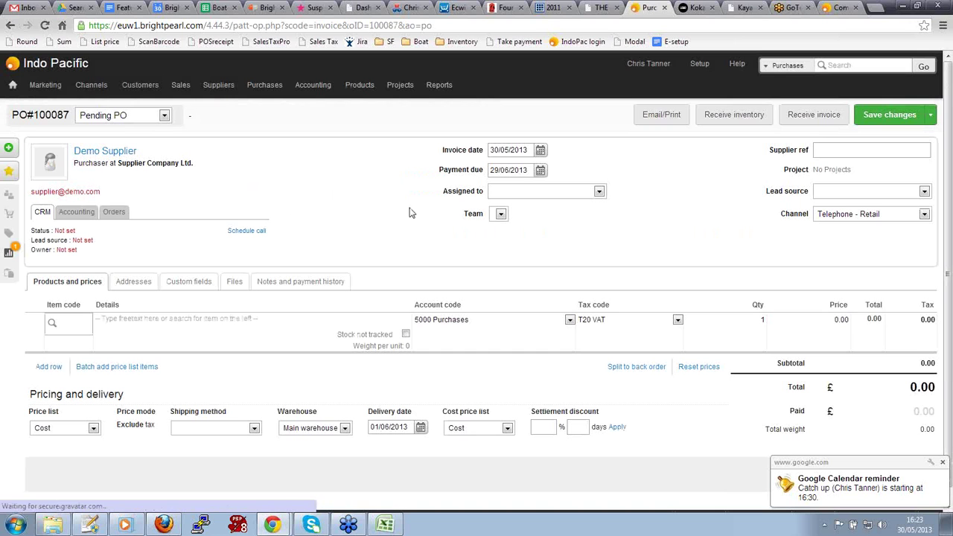
- Search the purchase order's first item row for "kaya" and look through the matching kayak variants
click(78, 322)
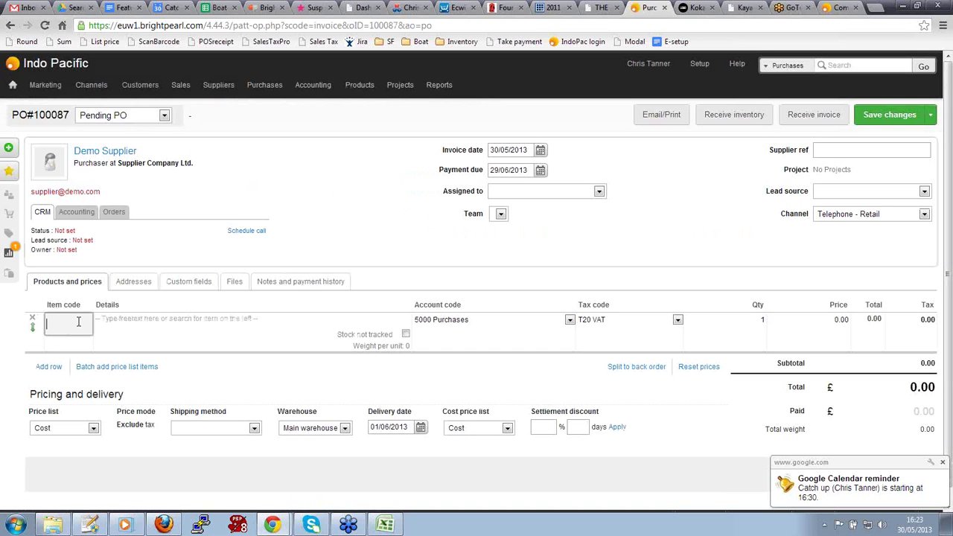
text(kaya)
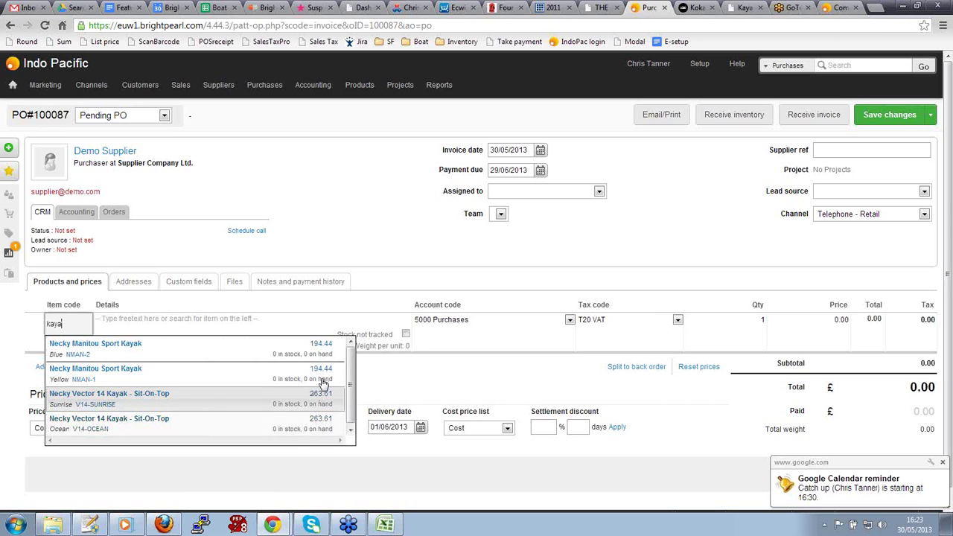
scroll(345, 386, up, 1)
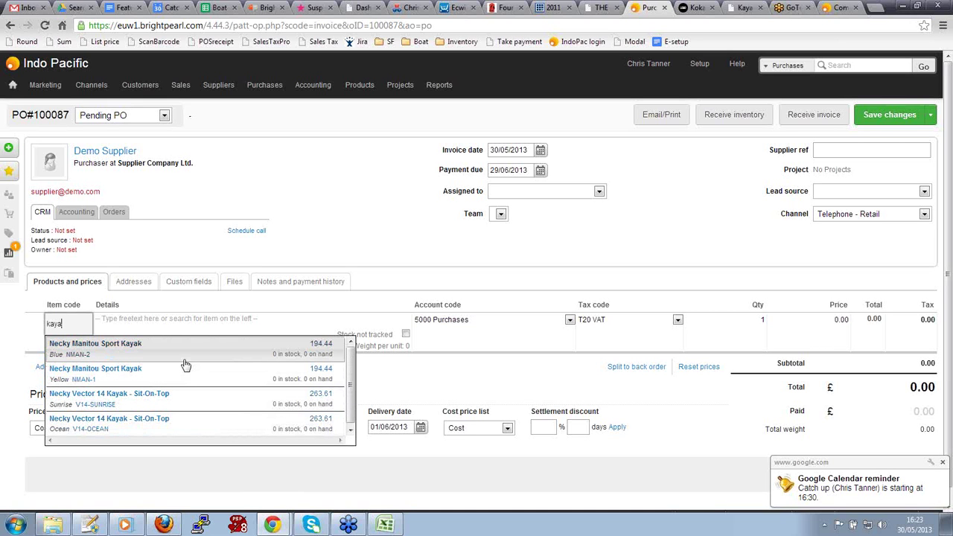
- Search the item row for "wet" instead and open the grid entry for Men's wetsuit
drag(64, 323, 2, 329)
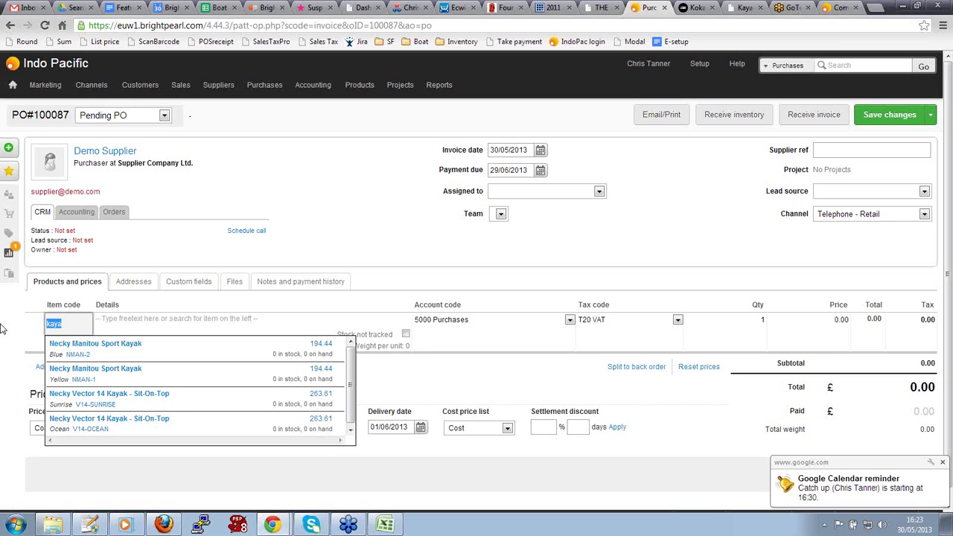
text(wet)
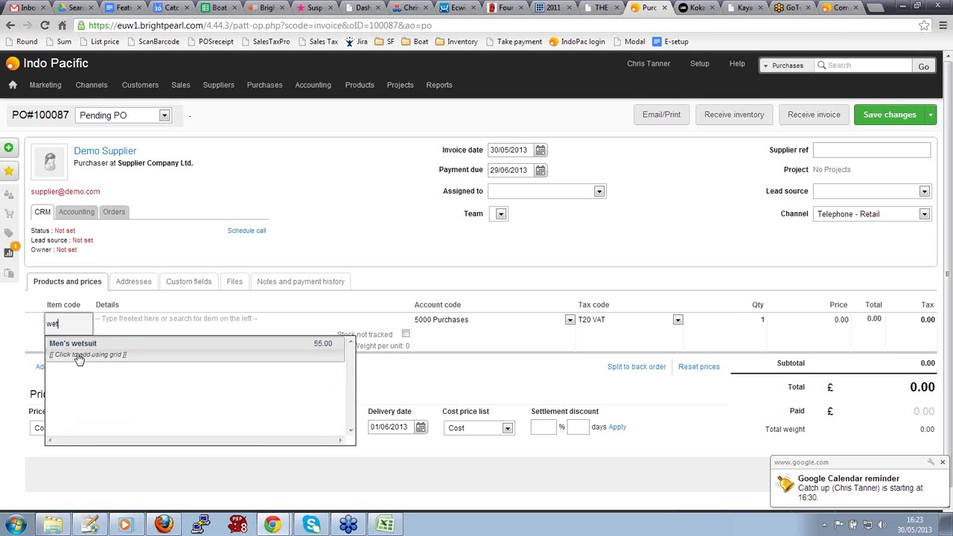
click(125, 356)
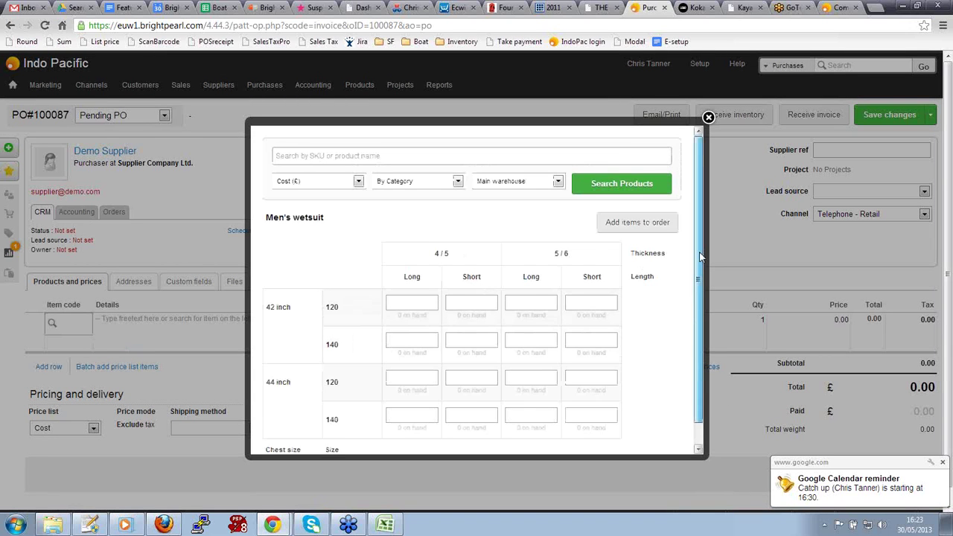
scroll(697, 298, down, 1)
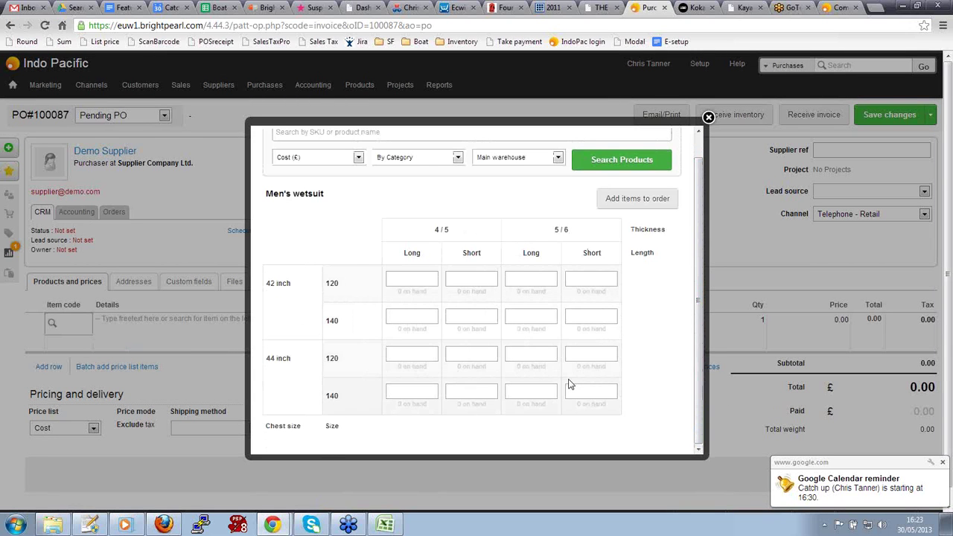
- Enter quantities 1, 2, 2 and 1 down both the Long and Short columns of the 4 / 5 thickness in the wetsuit grid
click(431, 281)
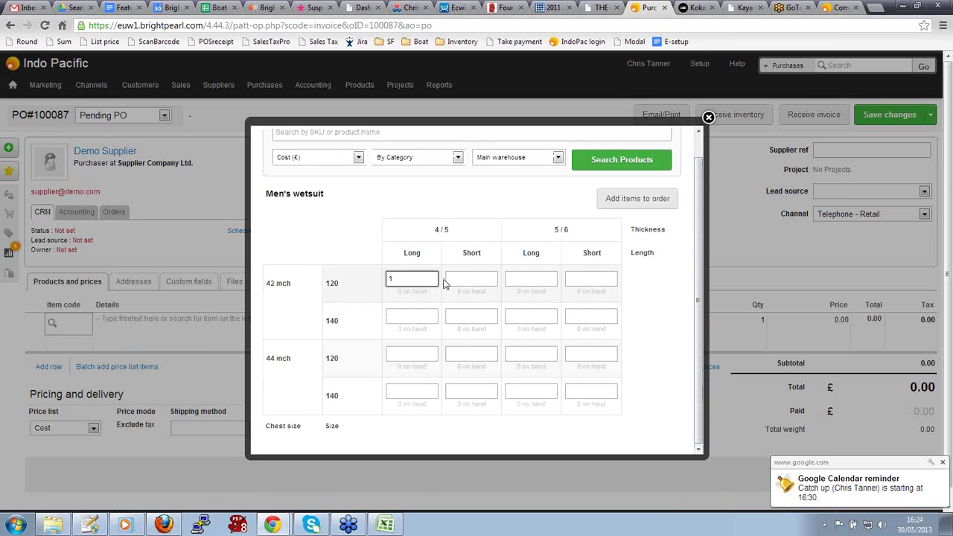
key(Down)
text(2)
key(Down)
text(2)
key(Down)
text(1)
key(Right)
text(1)
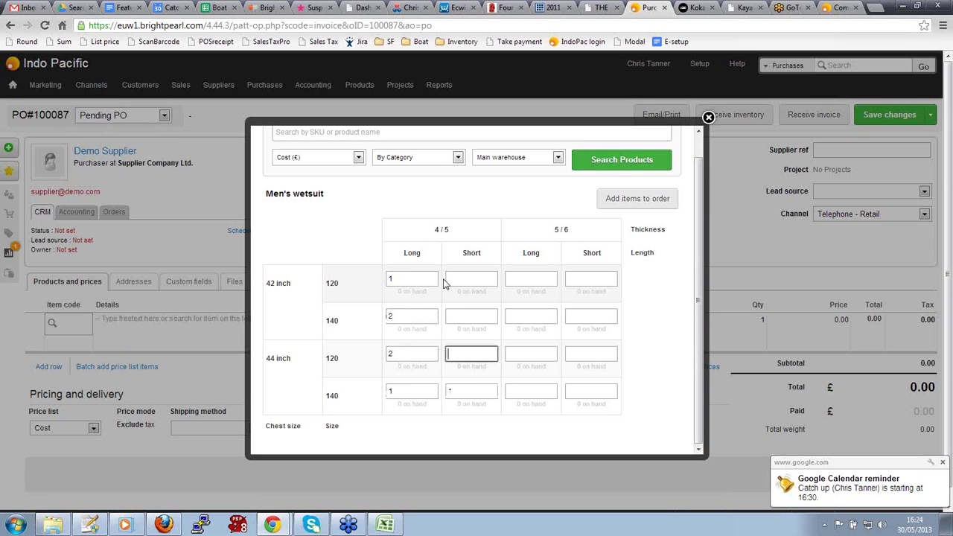
text(2)
key(Up)
text(2)
key(Up)
text(1)
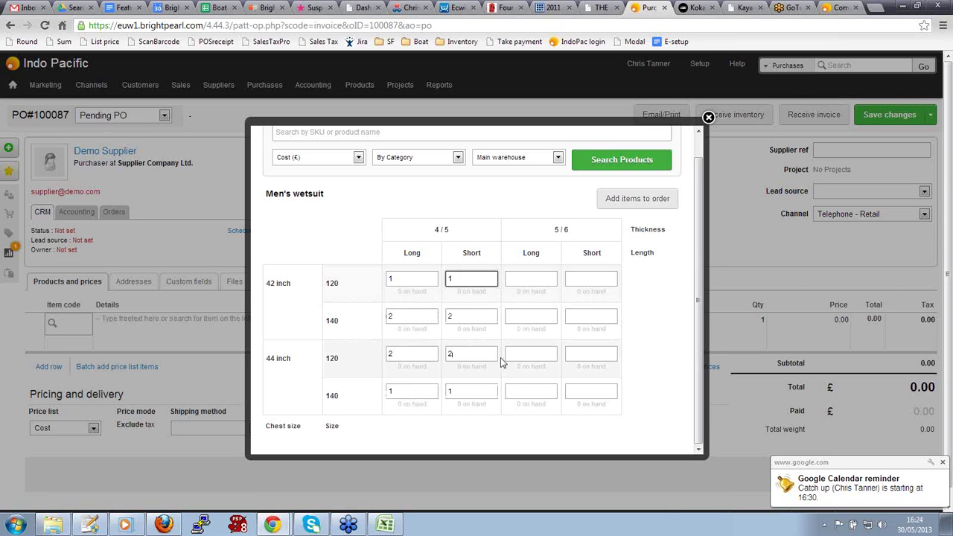
- Add the Men's wetsuit grid items to the purchase order, review the new rows and save the changes
scroll(553, 300, up, 1)
click(637, 221)
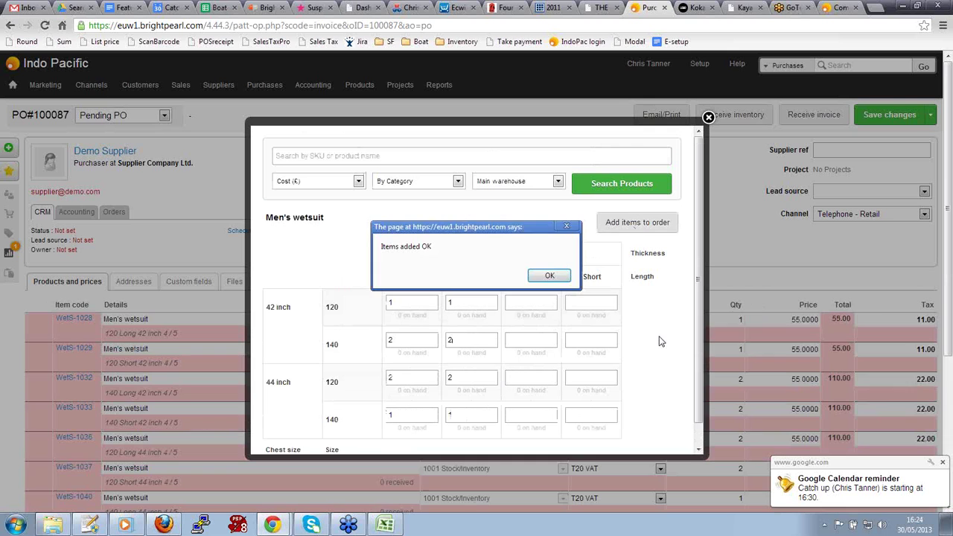
click(549, 275)
click(708, 116)
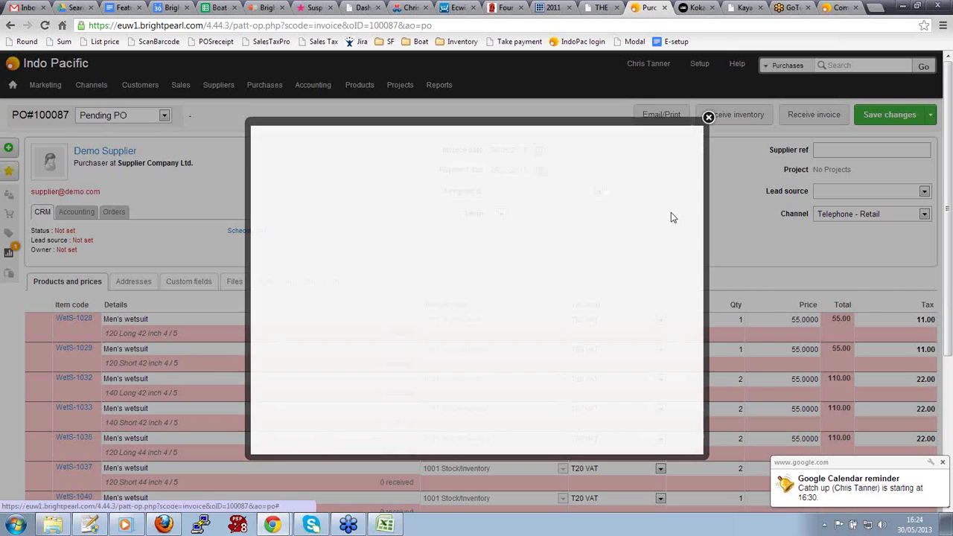
scroll(596, 245, down, 2)
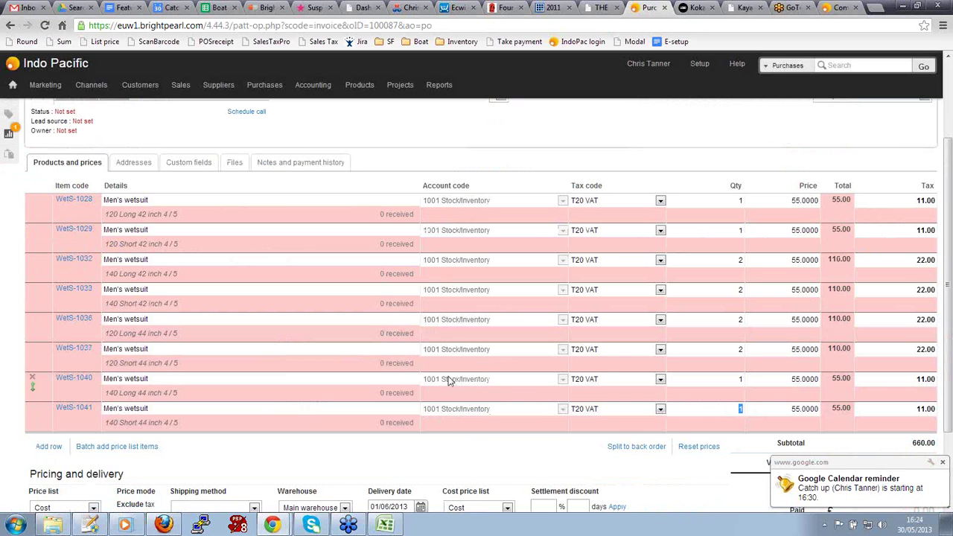
drag(947, 364, 948, 246)
click(889, 114)
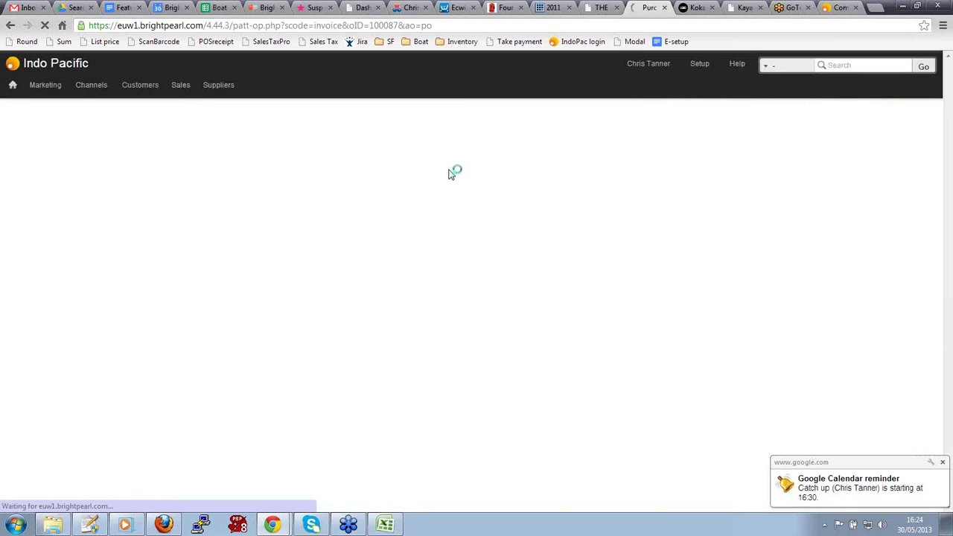
scroll(339, 307, down, 4)
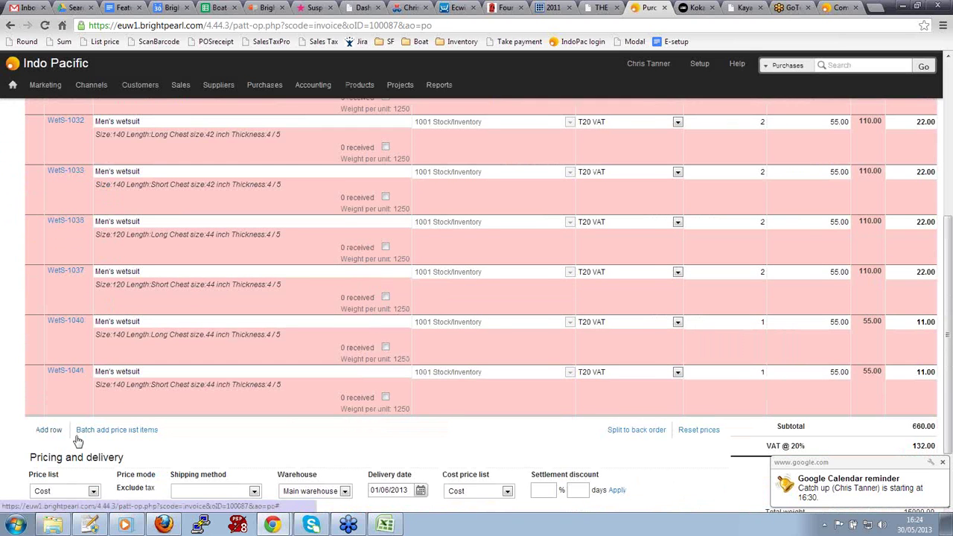
click(49, 430)
text(wet)
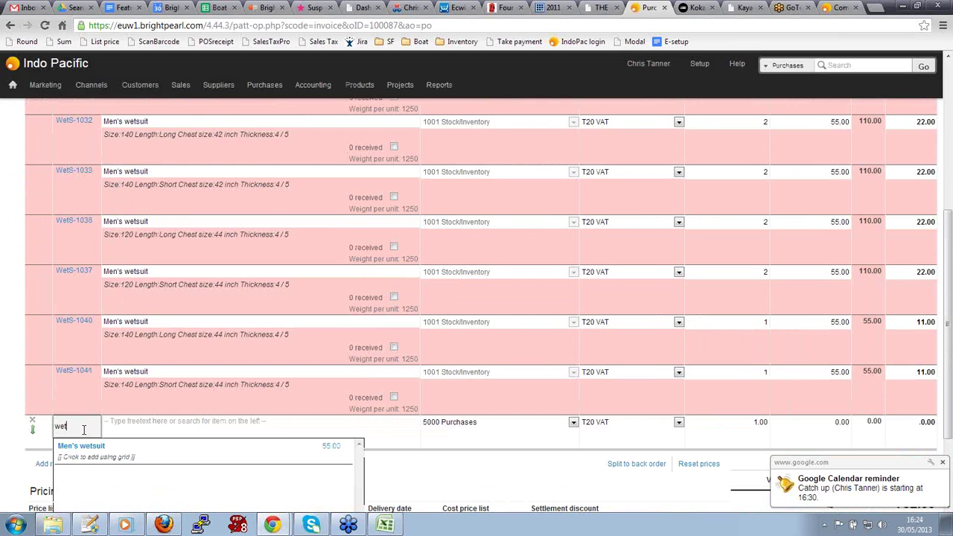
click(421, 466)
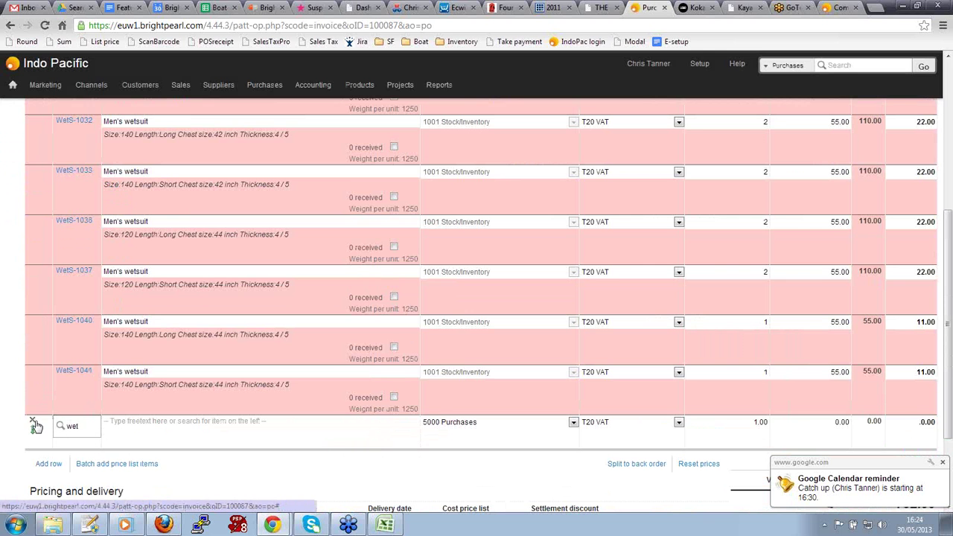
click(35, 426)
- Save the purchase order again and dismiss the calendar reminder
scroll(460, 298, up, 4)
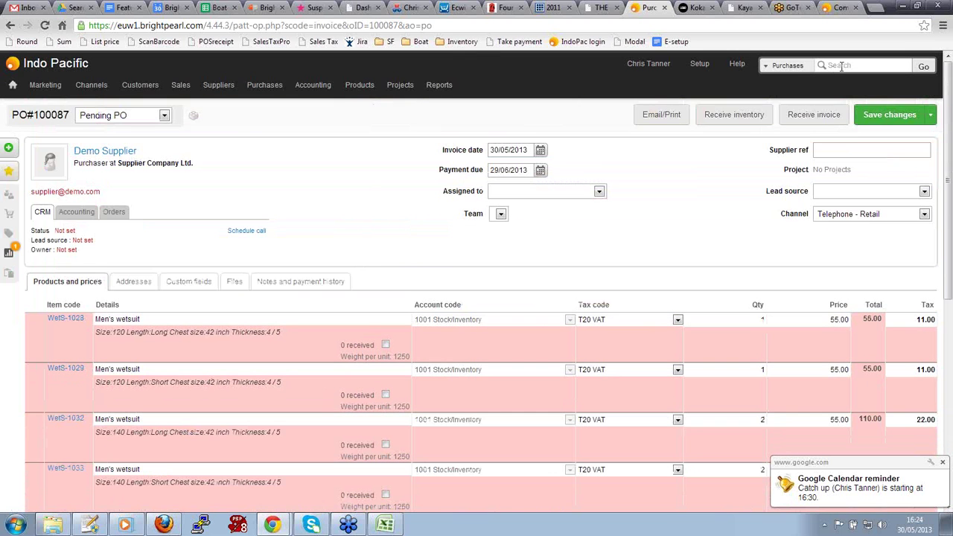
click(893, 121)
click(941, 462)
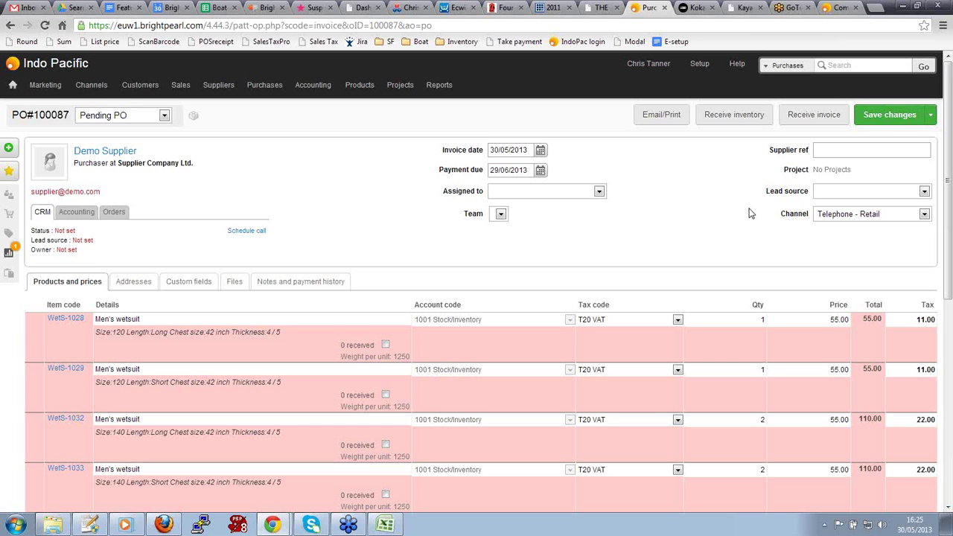
- Open the batch adding of price list items for the order and search for products in the Parts category
scroll(640, 223, down, 10)
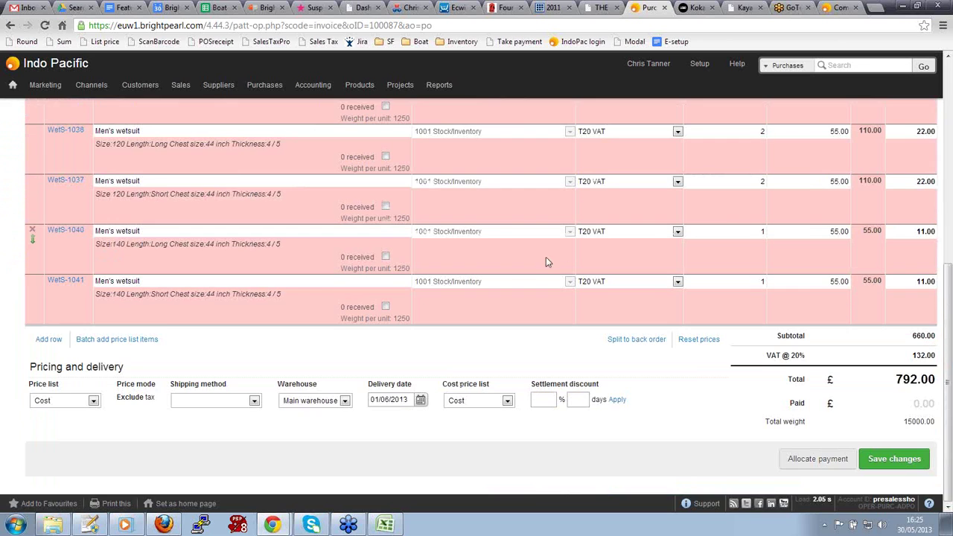
click(121, 341)
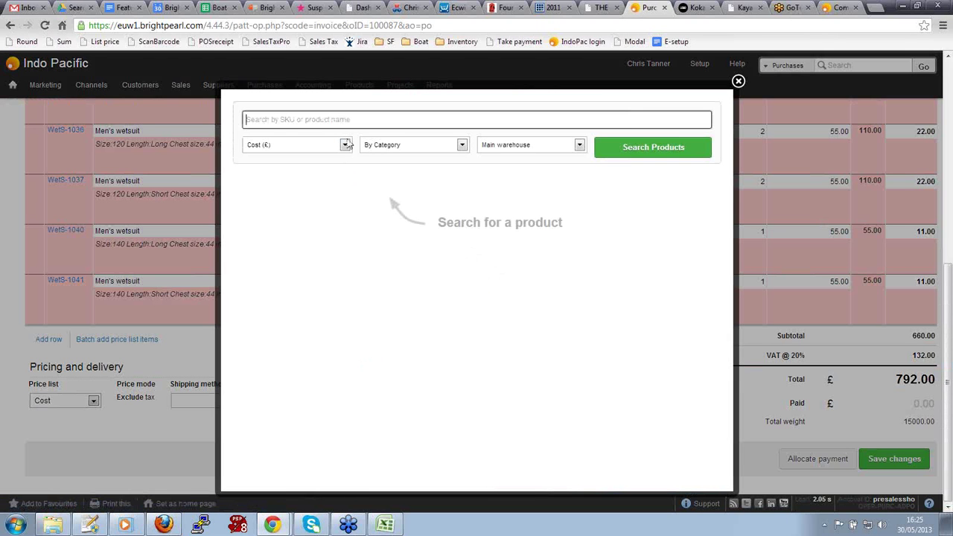
click(363, 125)
click(408, 146)
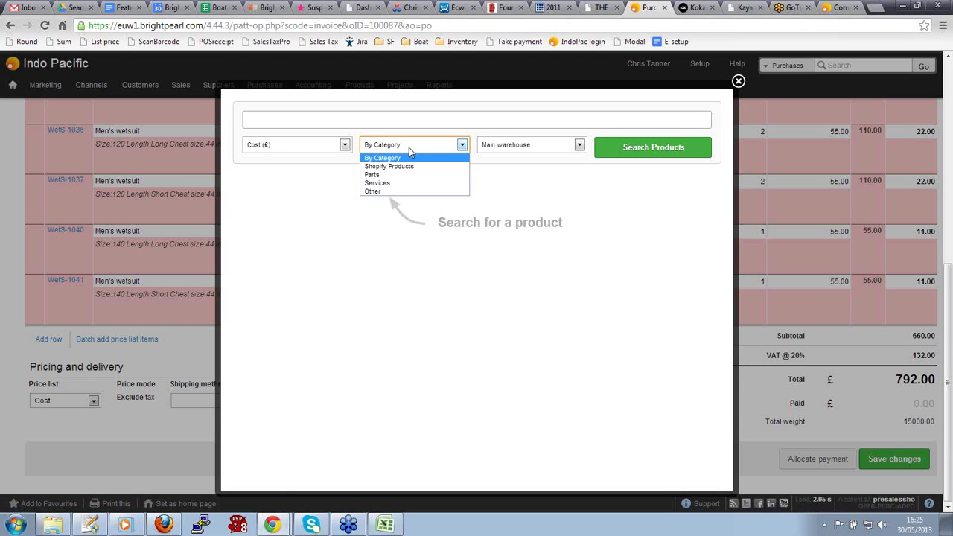
click(405, 175)
click(630, 152)
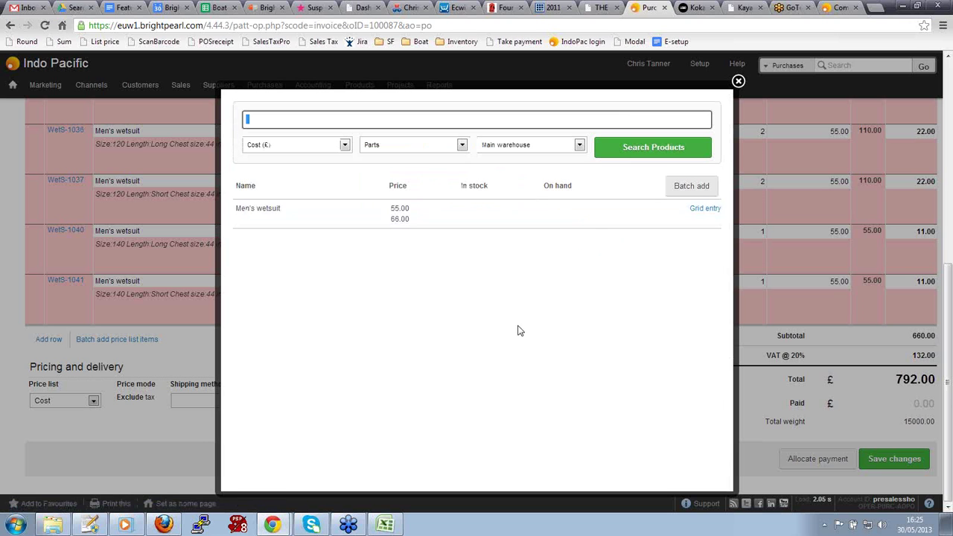
- Change the batch-add category filter to Shopify Products and search for its products
click(460, 145)
click(440, 170)
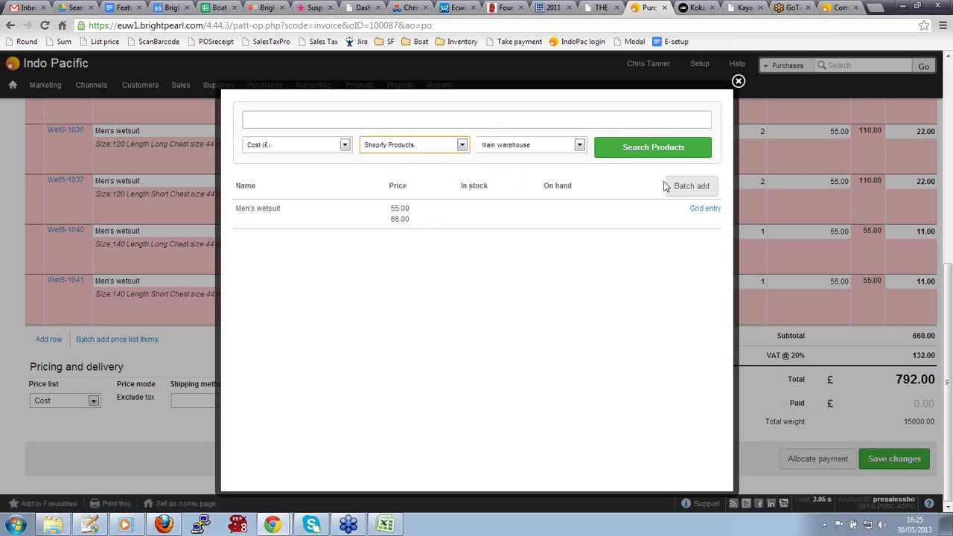
click(679, 186)
click(555, 275)
click(650, 154)
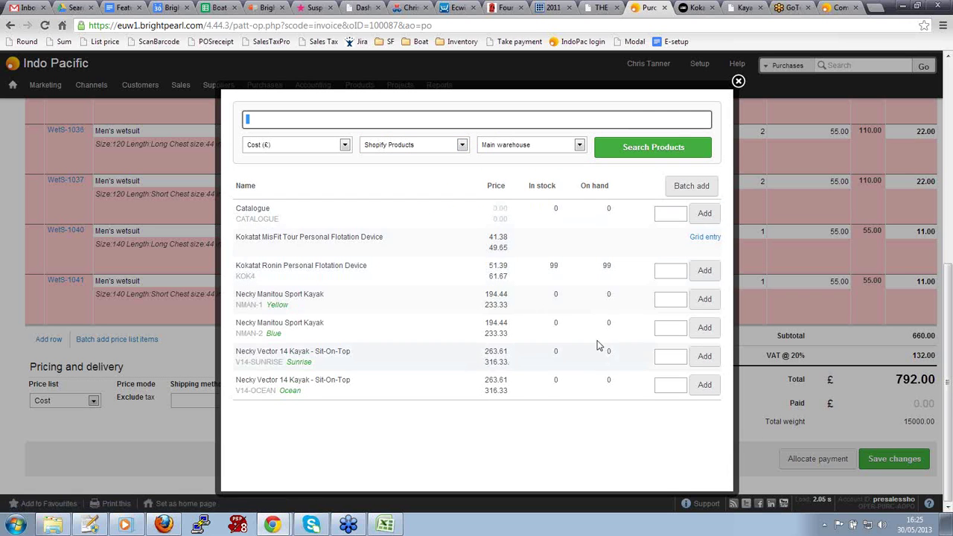
- Batch add 2 Yellow and 2 Blue Necky Manitou Sport Kayaks to the purchase order and save the changes
click(668, 299)
text(2)
click(672, 327)
text(2)
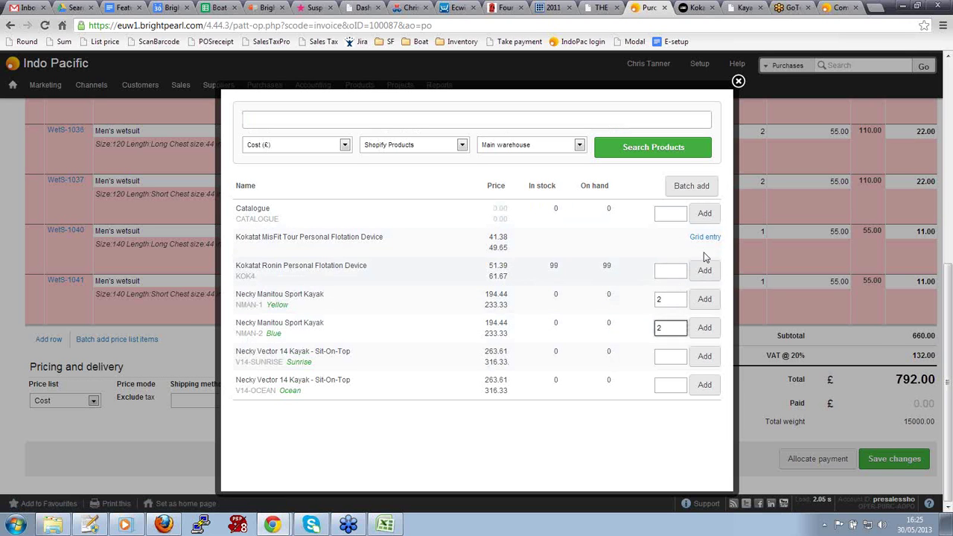
click(691, 186)
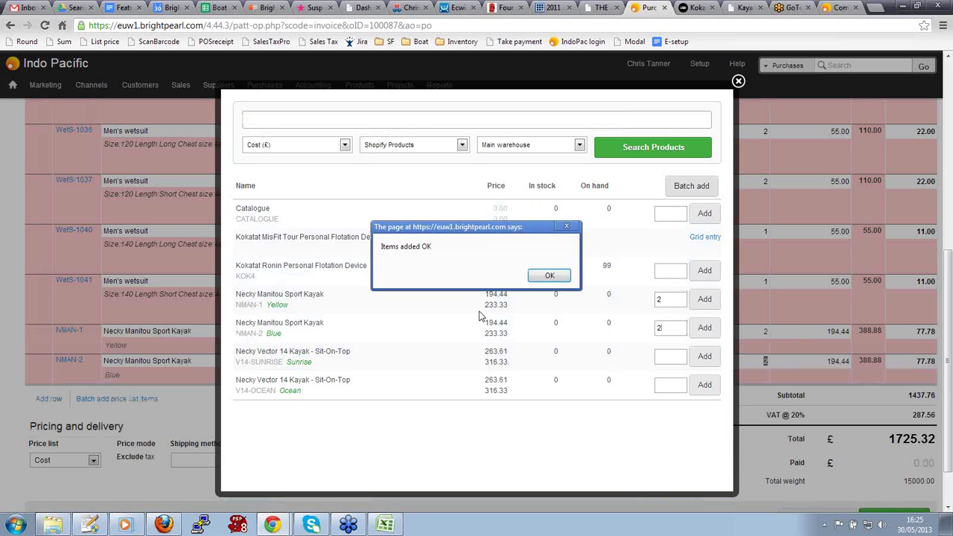
click(549, 276)
click(737, 80)
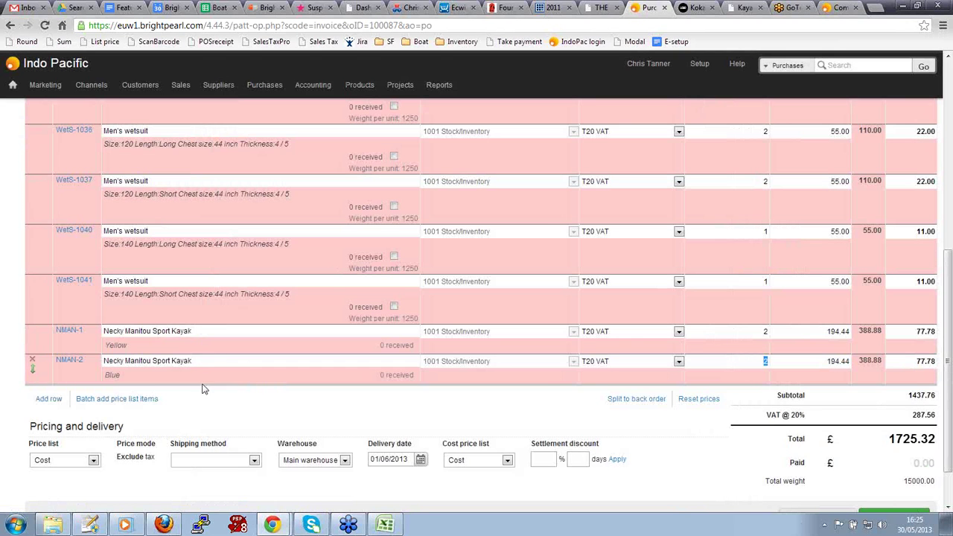
scroll(551, 381, up, 7)
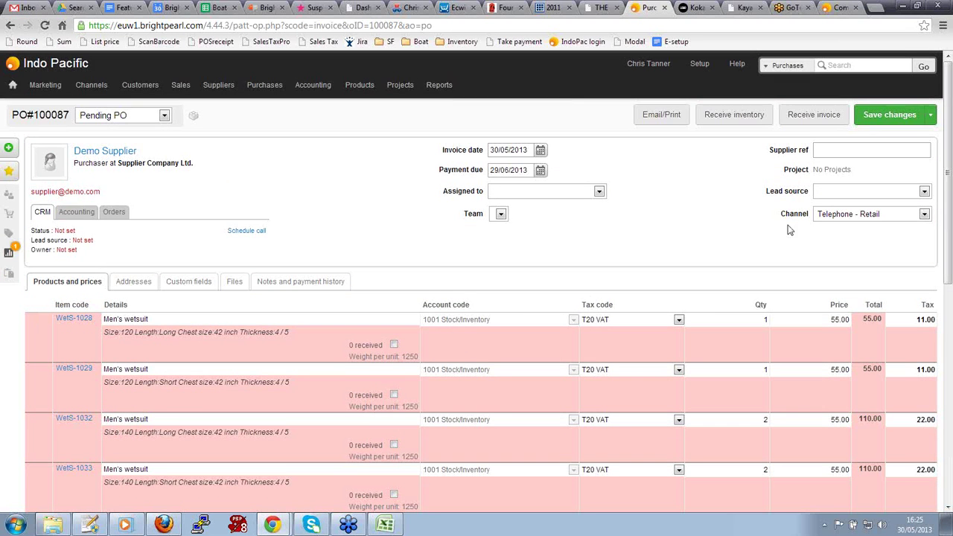
click(878, 119)
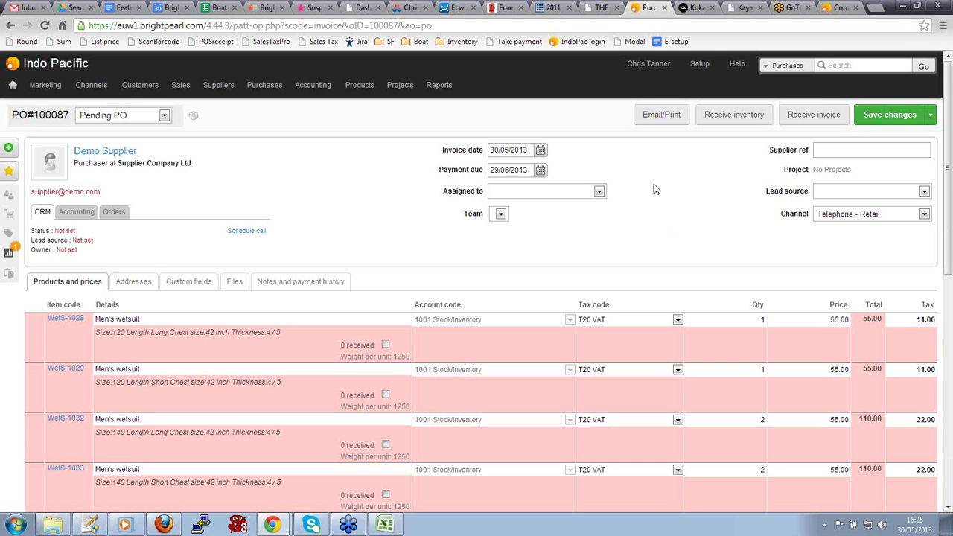
- Receive the order's inventory into the Main warehouse, leaving out the 120 Long 44 inch 4 / 5 wetsuit (WetS-1036), and submit it
click(734, 118)
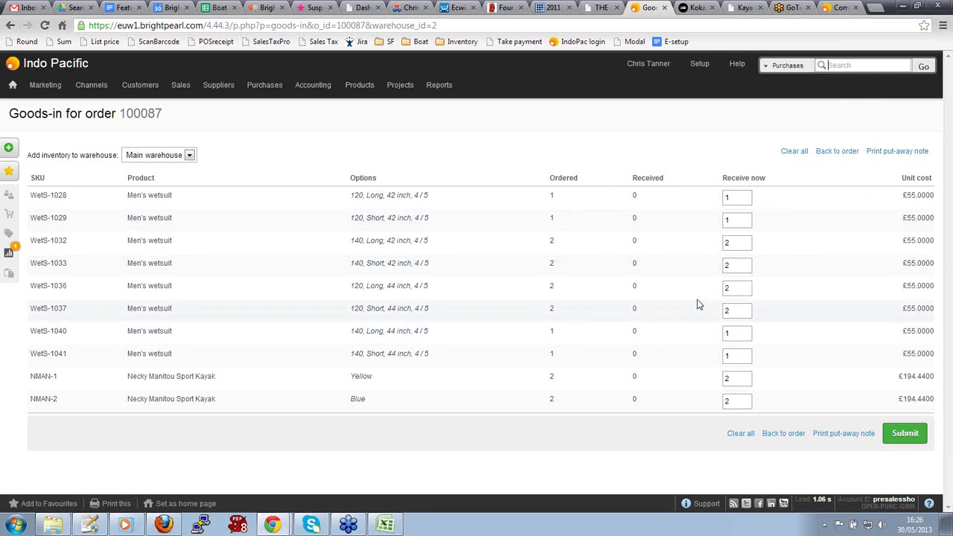
drag(739, 289, 723, 289)
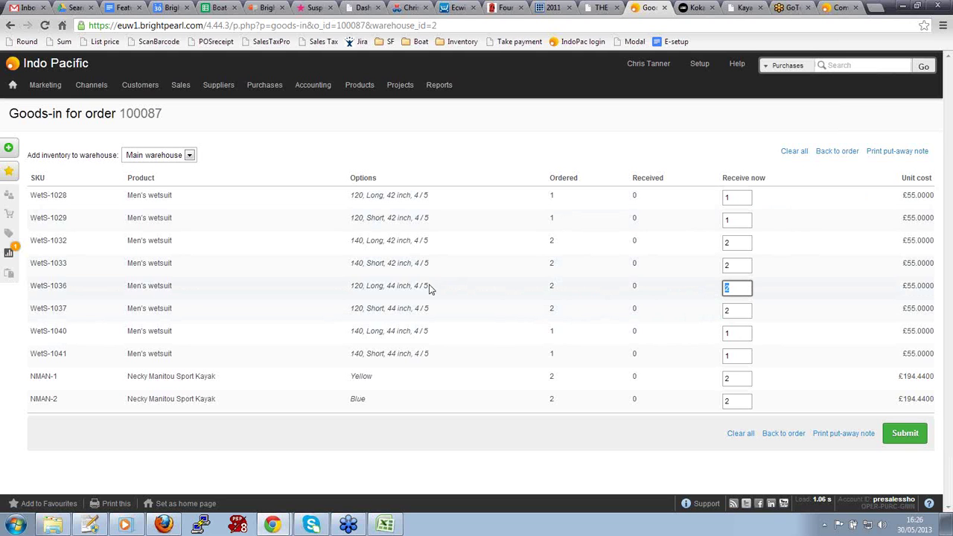
click(898, 435)
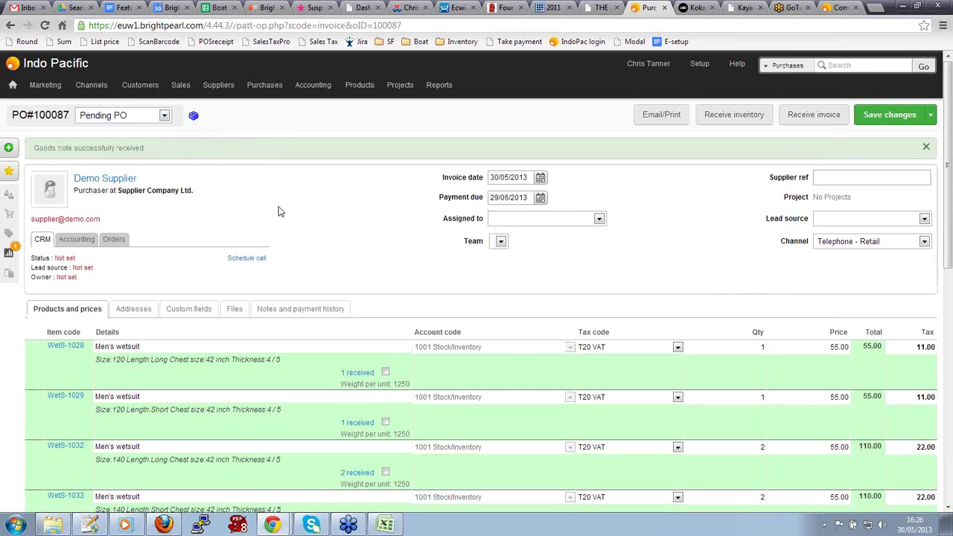
- Search the products for "wetsuit"
click(795, 67)
click(782, 114)
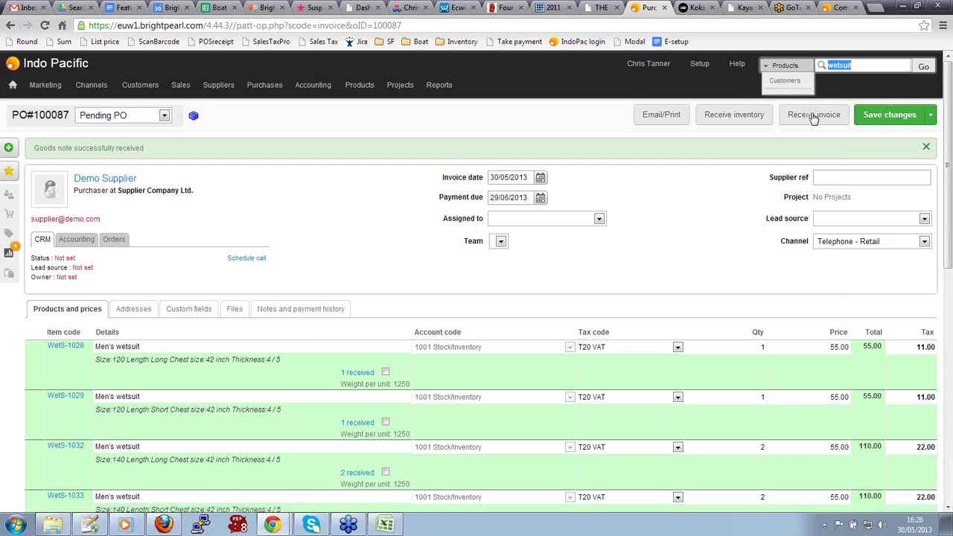
click(922, 67)
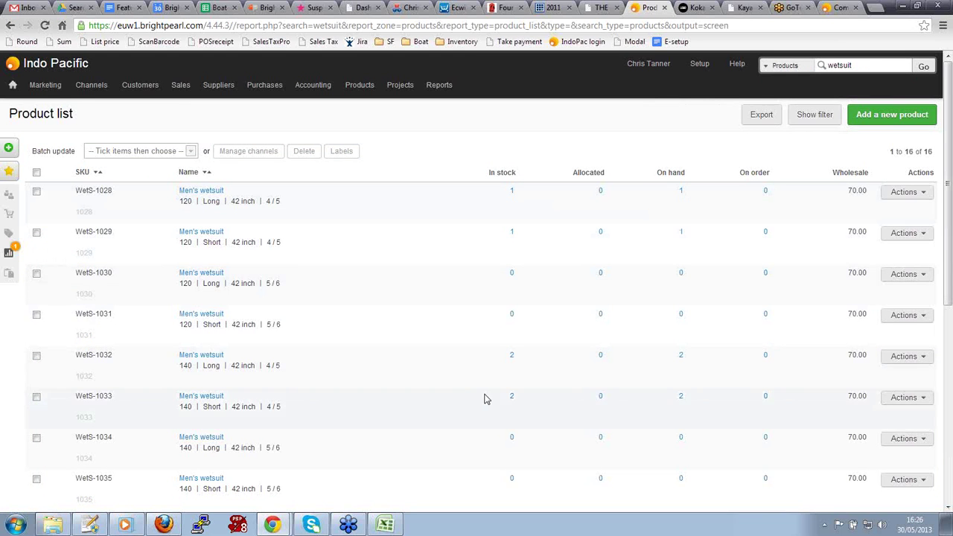
- Open the inventory details of WetS-1033 and examine the stock of all wetsuit variants in the Main warehouse
scroll(462, 343, down, 3)
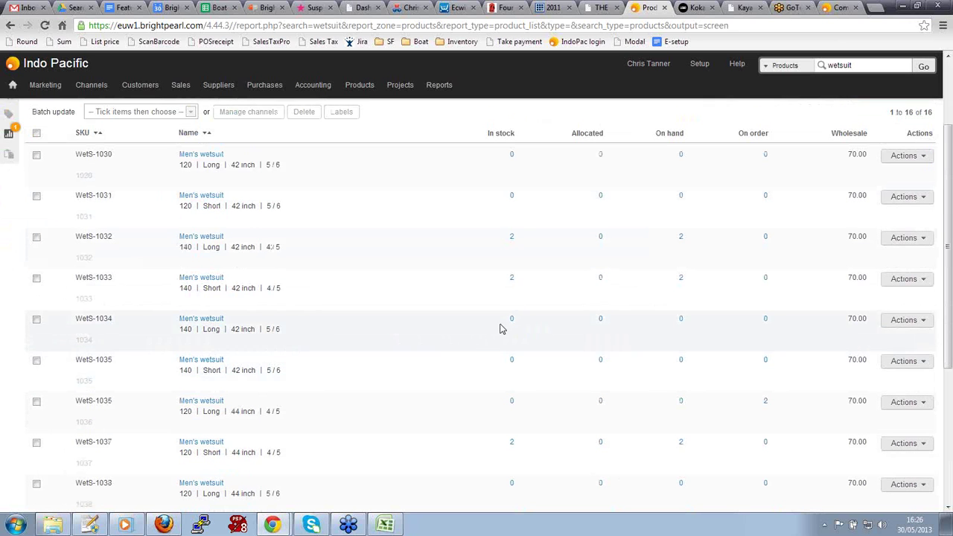
click(511, 280)
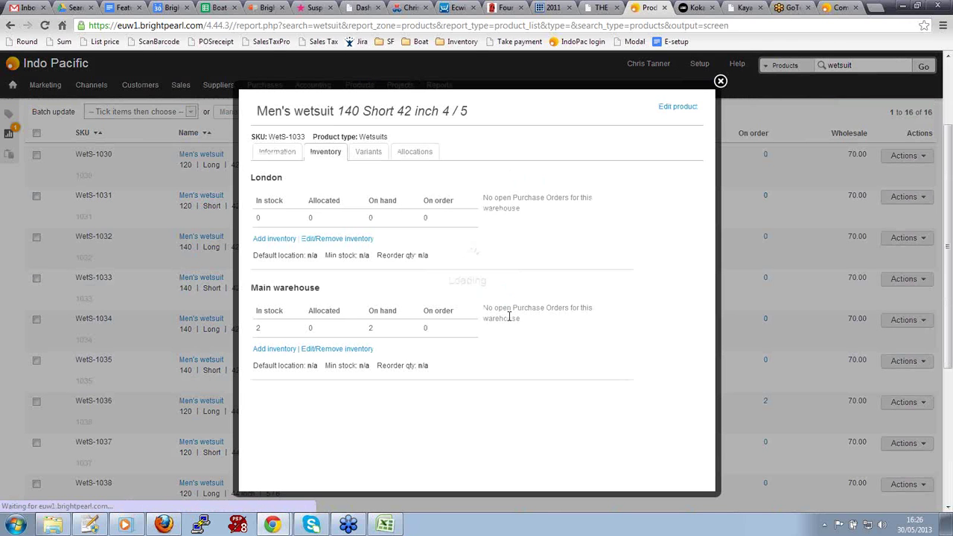
click(371, 156)
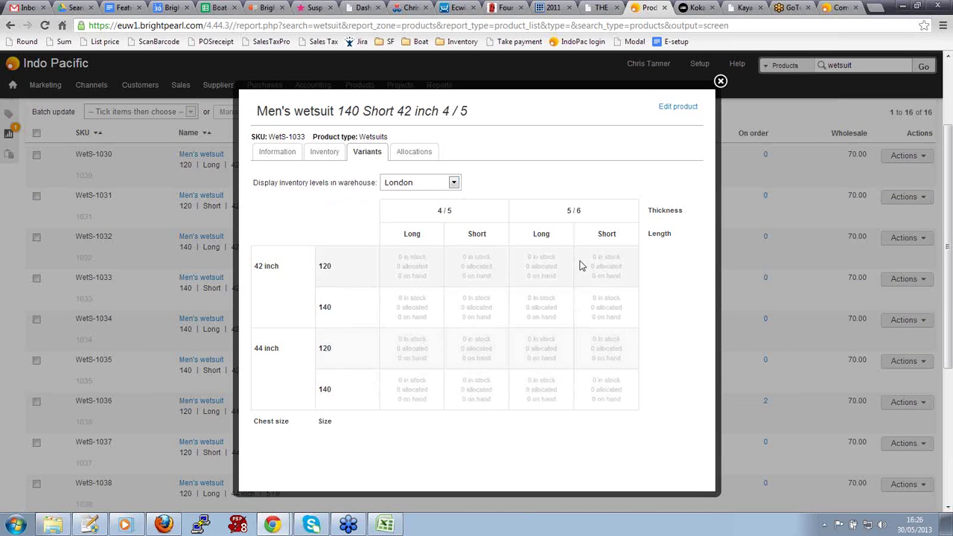
click(444, 185)
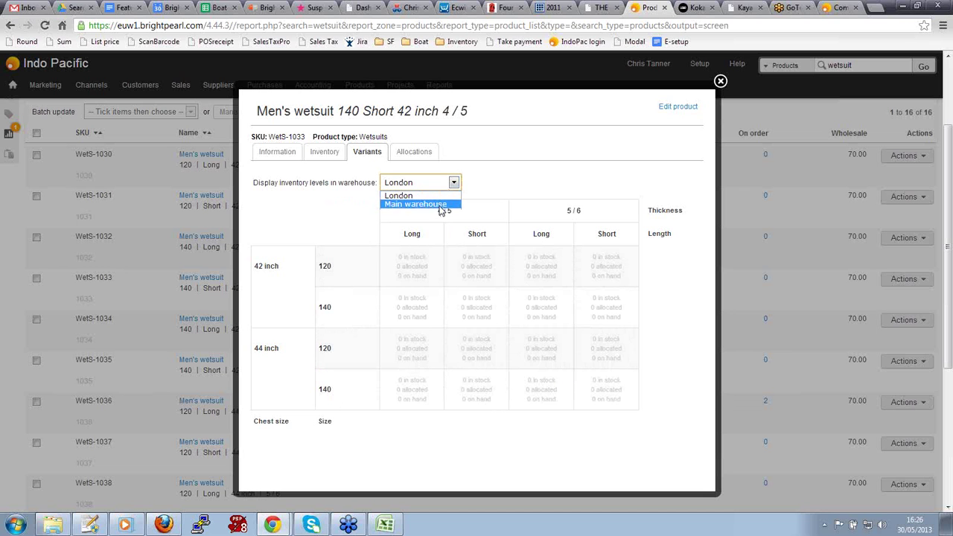
click(440, 204)
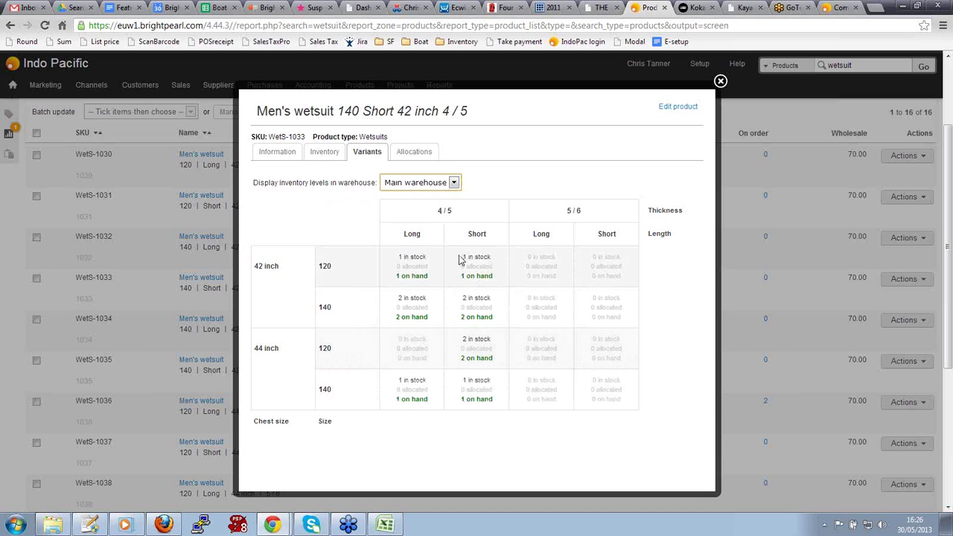
drag(462, 257, 489, 257)
click(489, 257)
drag(399, 339, 429, 361)
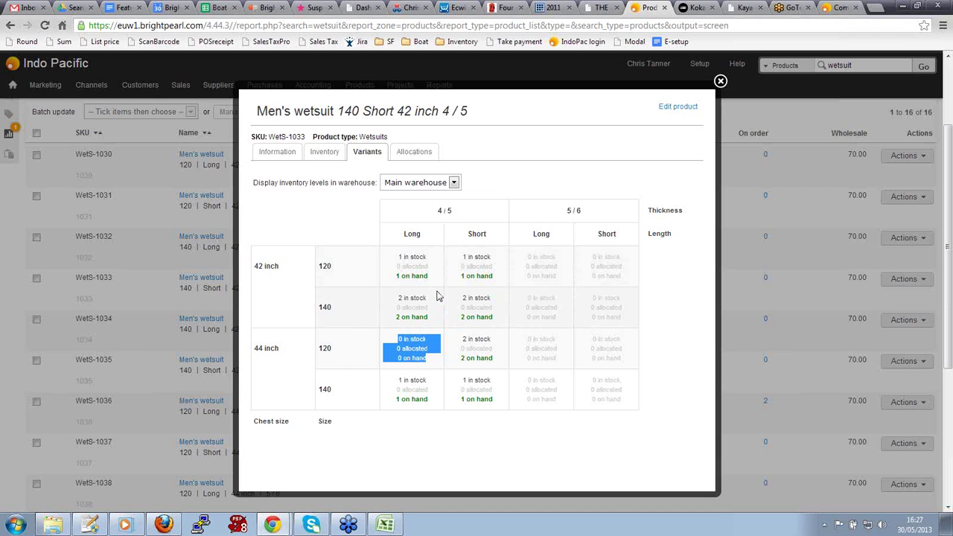
- Compare the variant stock grid for London with the Main warehouse and close the product details
click(446, 182)
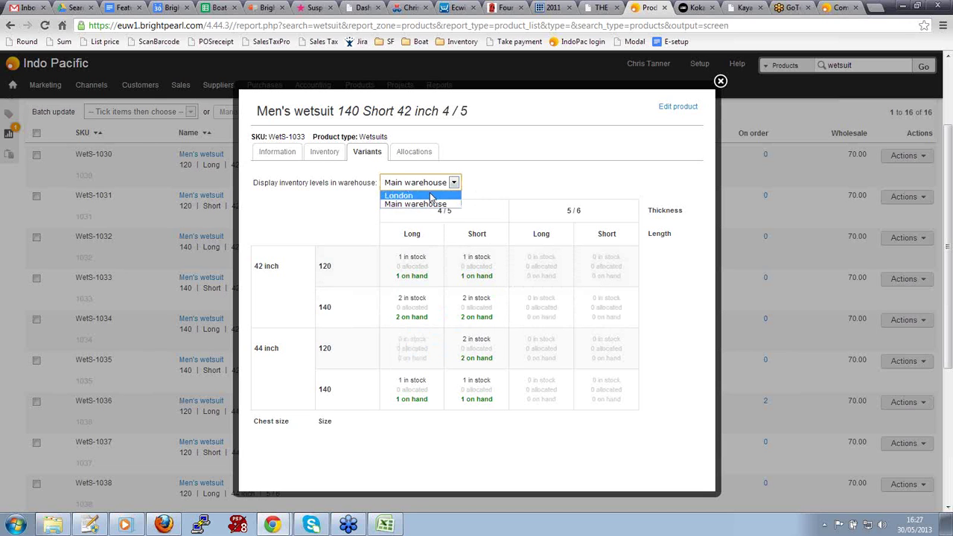
click(432, 203)
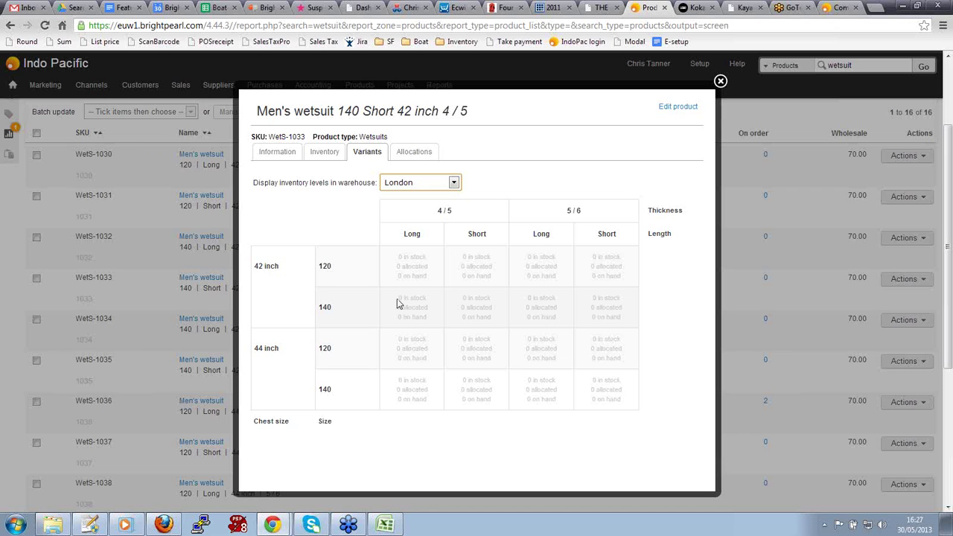
click(413, 186)
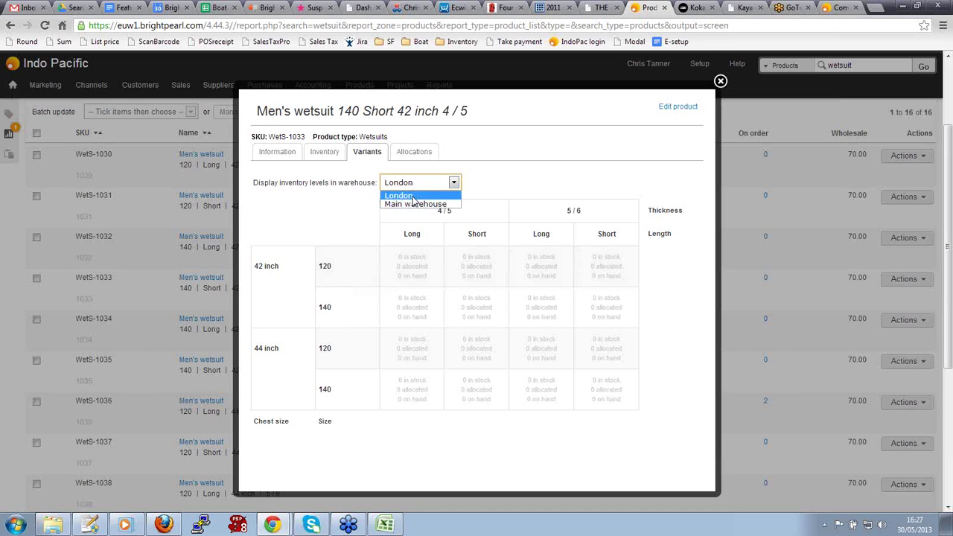
click(417, 205)
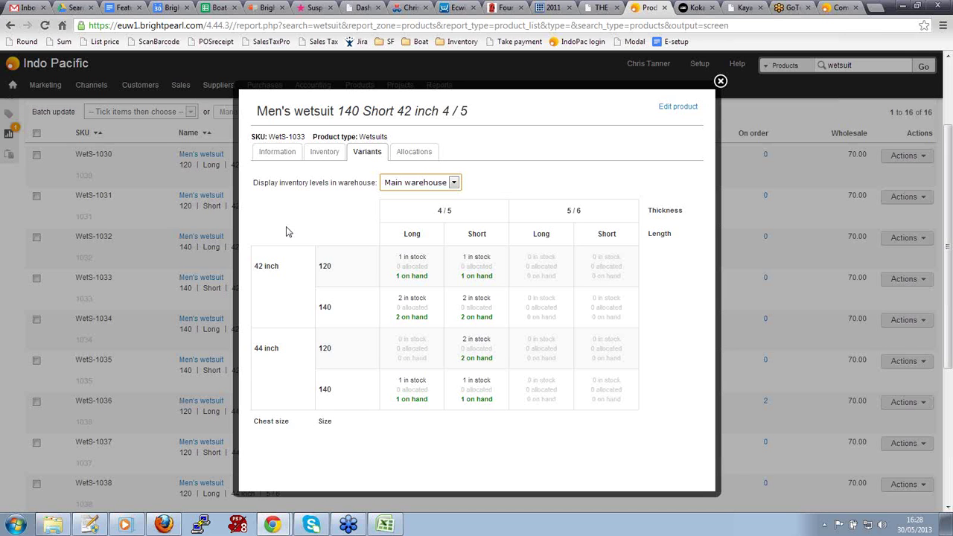
click(720, 80)
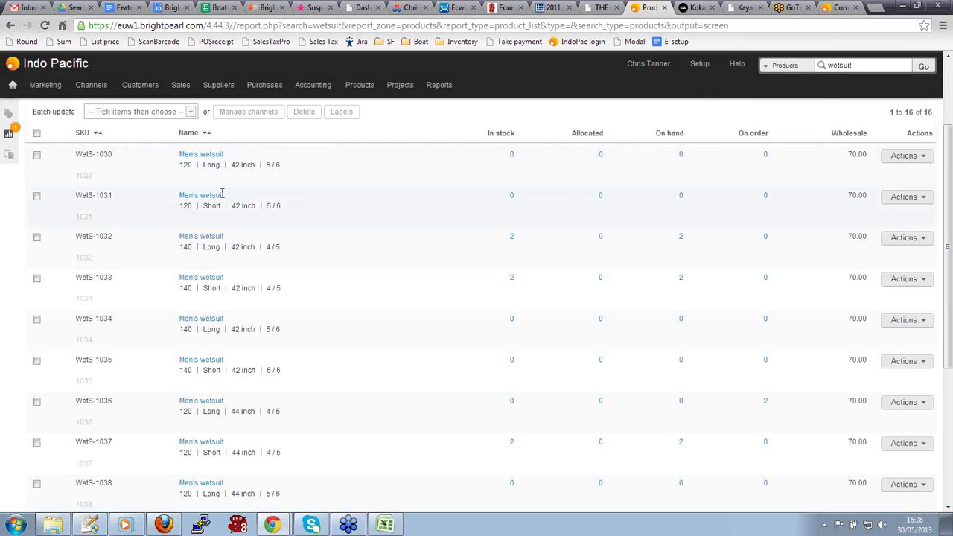
drag(225, 195, 177, 195)
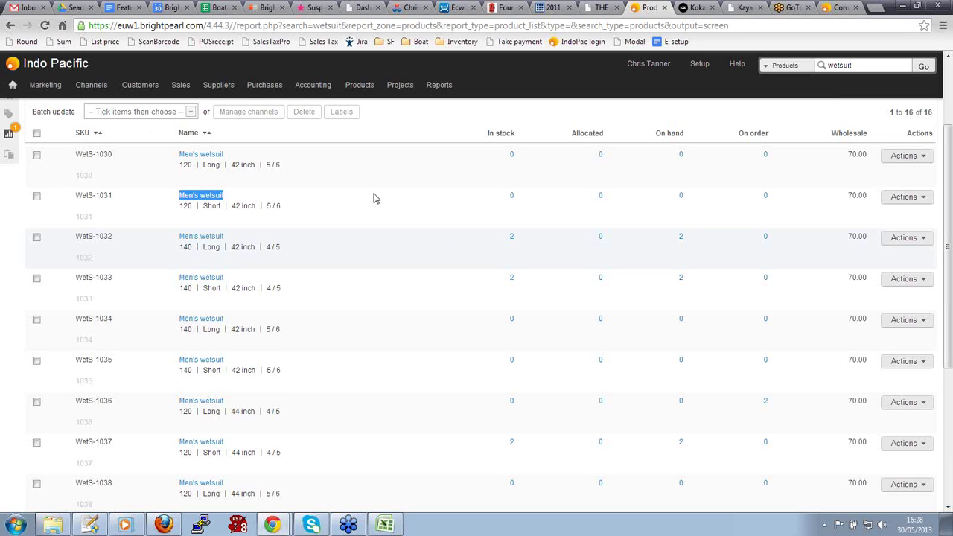
click(268, 207)
drag(227, 196, 179, 195)
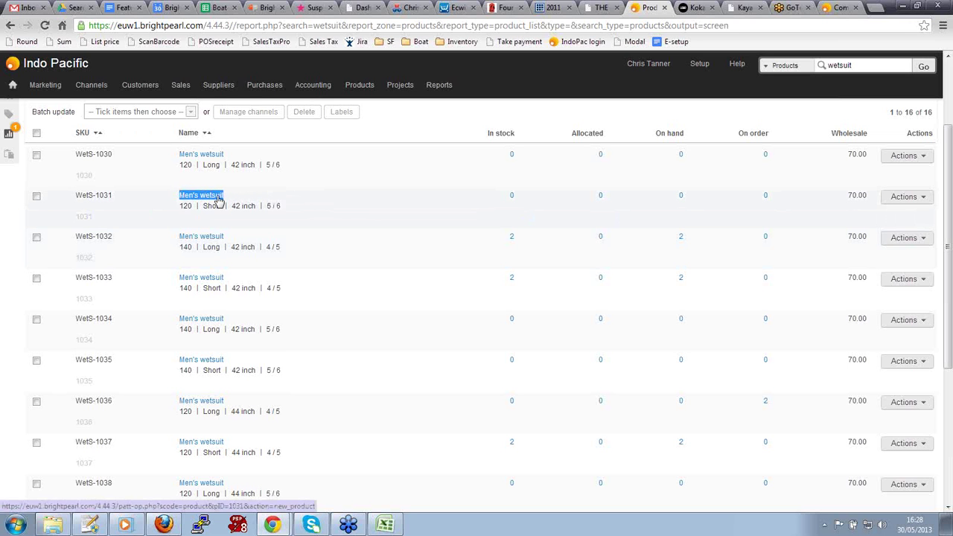
click(295, 201)
- Rename product WetS-1031 as "Men's wetsuit (2013)", letting the change apply to its sister variants, and save it
click(212, 196)
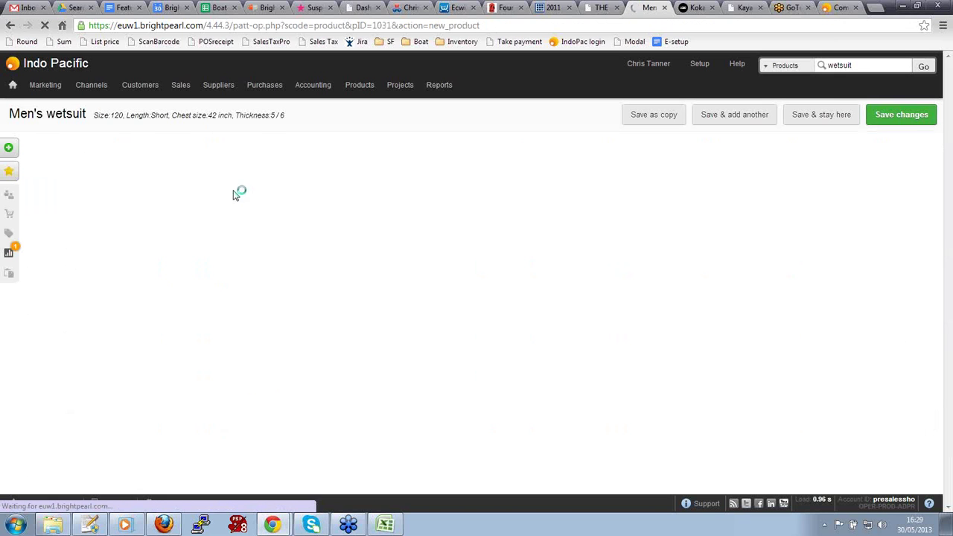
click(63, 151)
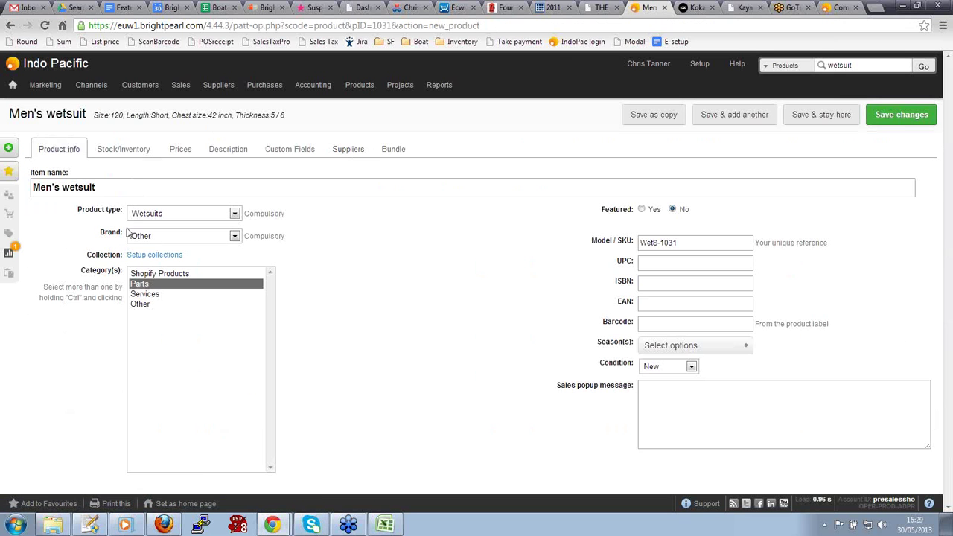
click(138, 185)
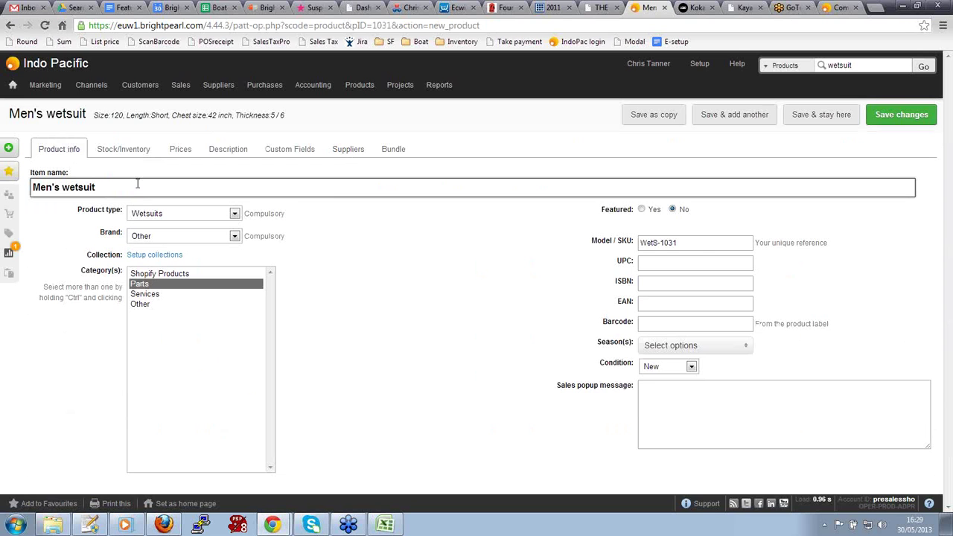
text((2013)
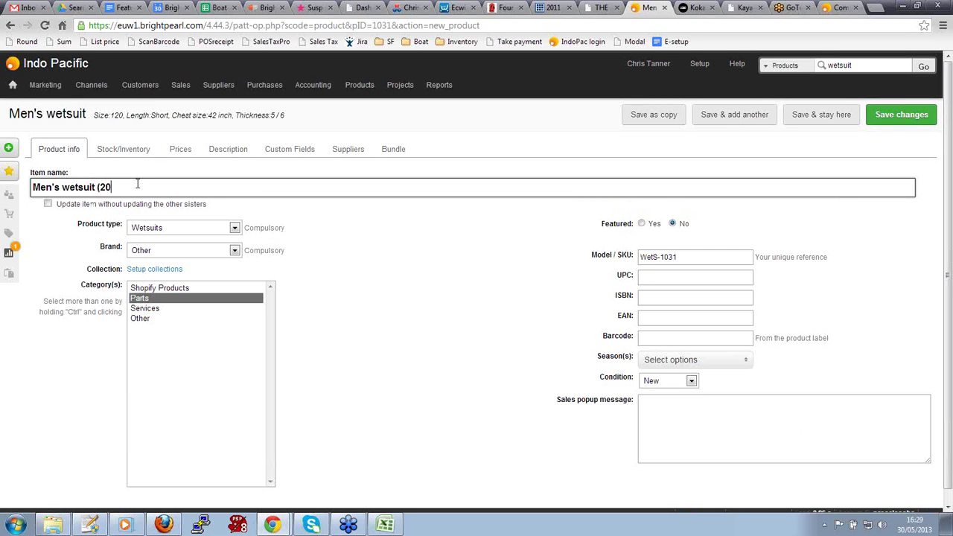
text())
click(888, 115)
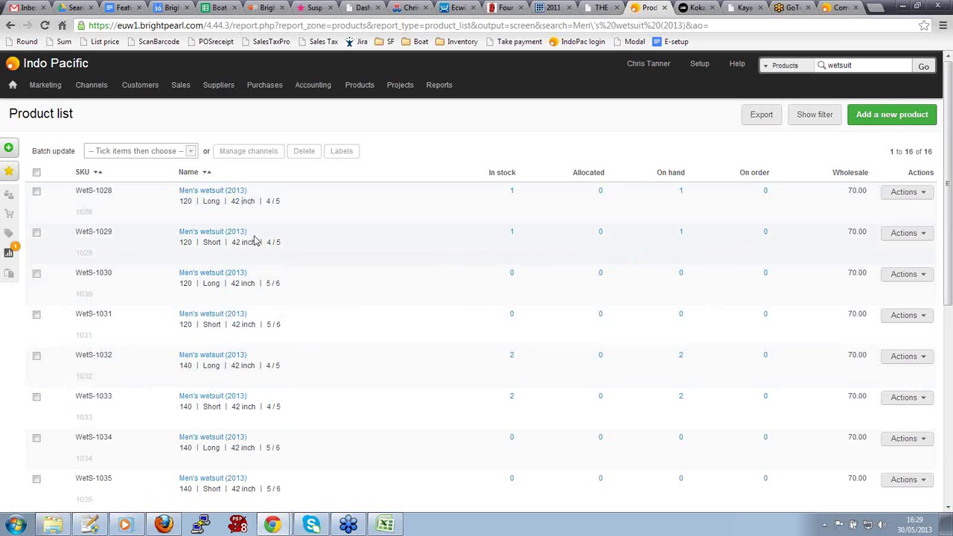
- Open product WetS-1028 for editing and change its item name to "Men's wetsuit"
click(225, 192)
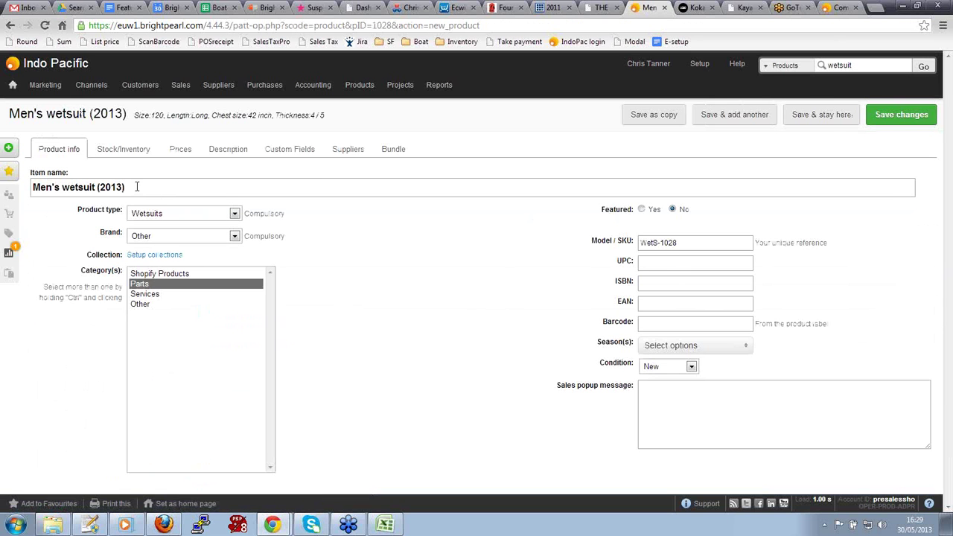
click(137, 187)
key(BackSpace)
key(BackSpace)
key(BackSpace)
key(BackSpace)
key(BackSpace)
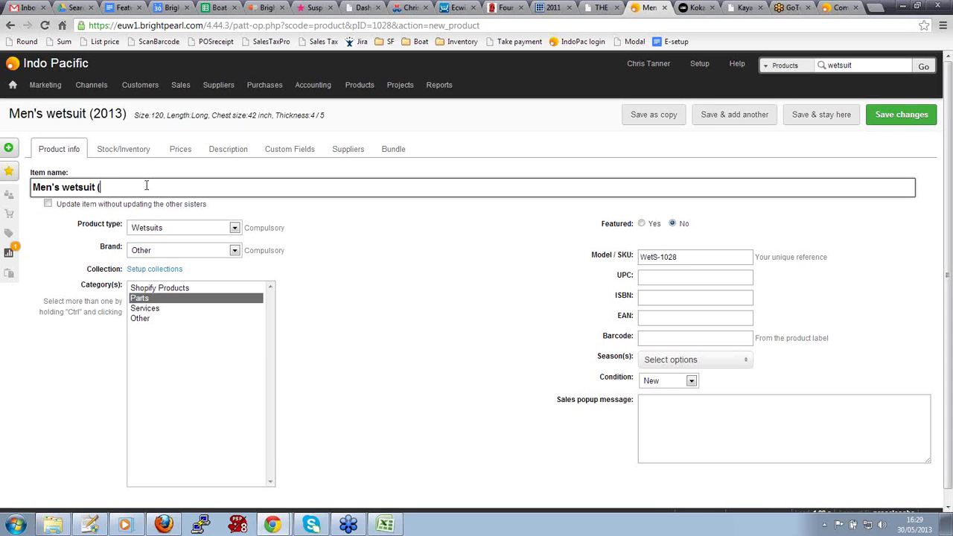
key(BackSpace)
key(BackSpace)
- Set WetS-1028 to update without updating its other sisters and save the changes
click(75, 209)
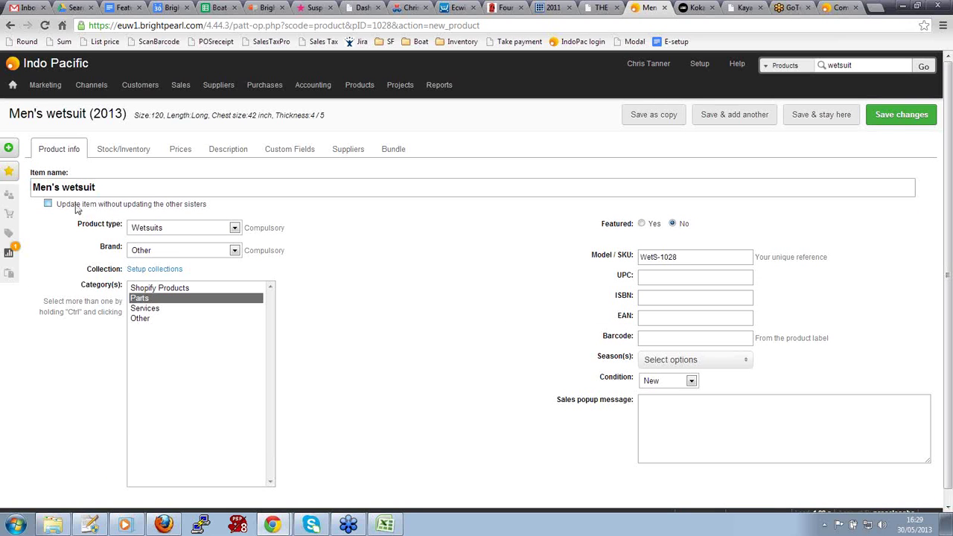
click(75, 207)
drag(208, 205, 192, 207)
click(193, 210)
click(883, 116)
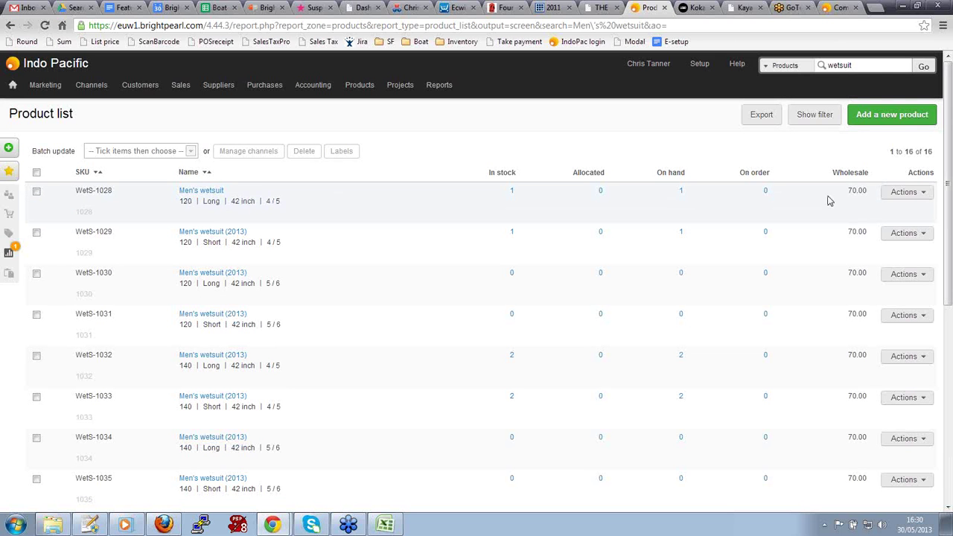
- Examine the variant grid of the renamed WetS-1028, then the grid of the WetS-1029 group
click(901, 193)
click(893, 216)
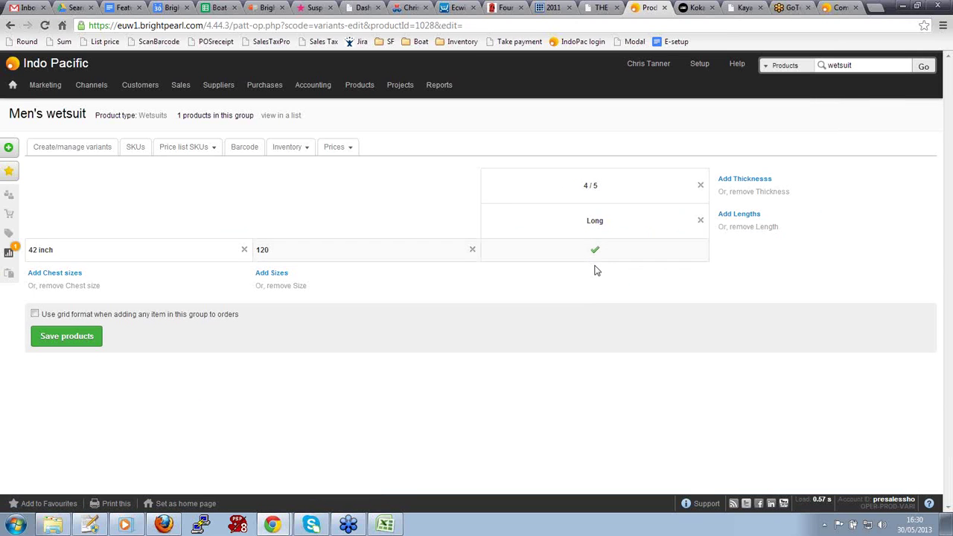
click(11, 25)
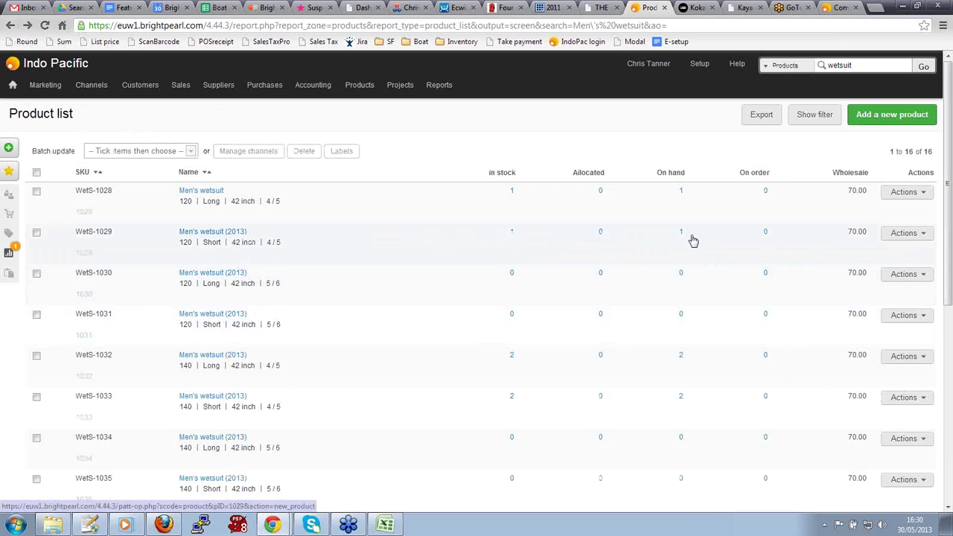
click(890, 237)
click(863, 253)
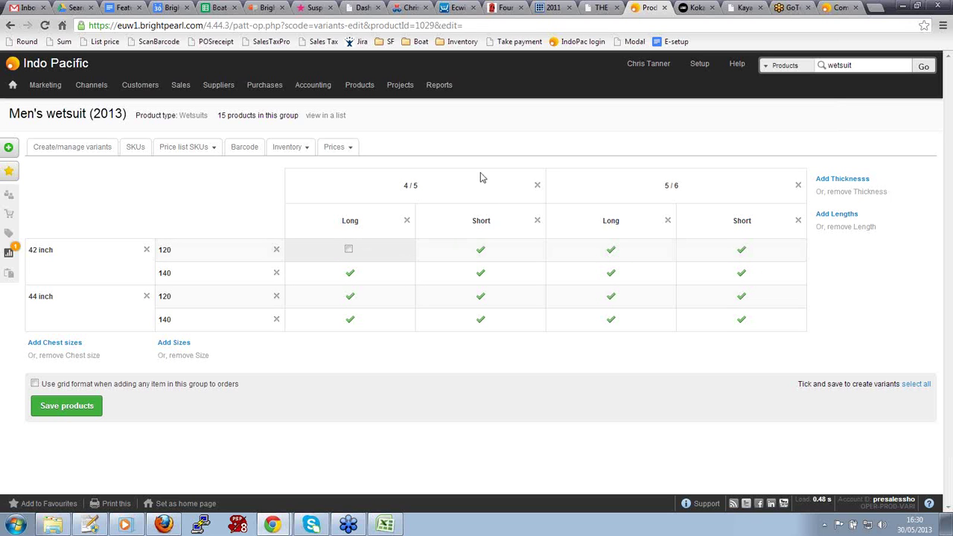
- List the wetsuit group's products, export all 15 rows as an Excel file, then download it and open it in Excel
click(331, 117)
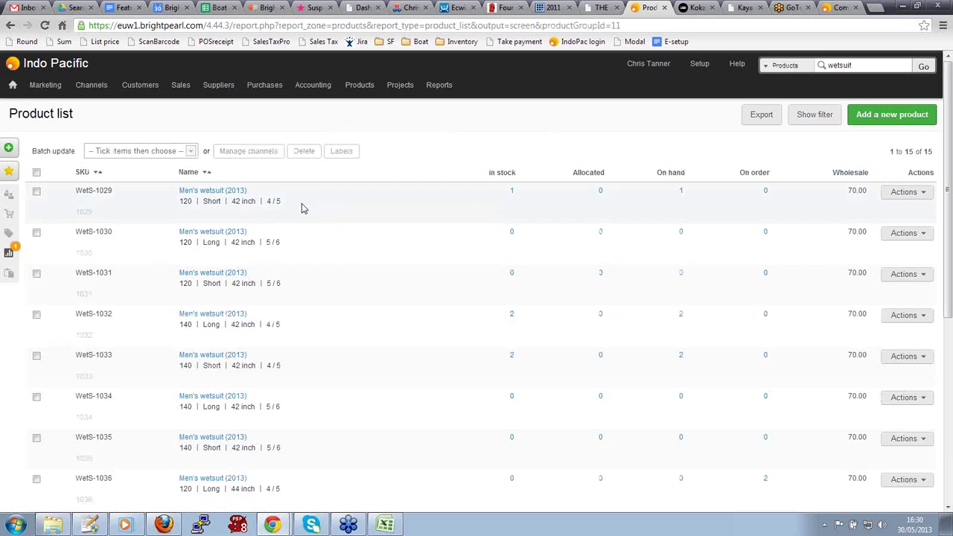
click(760, 119)
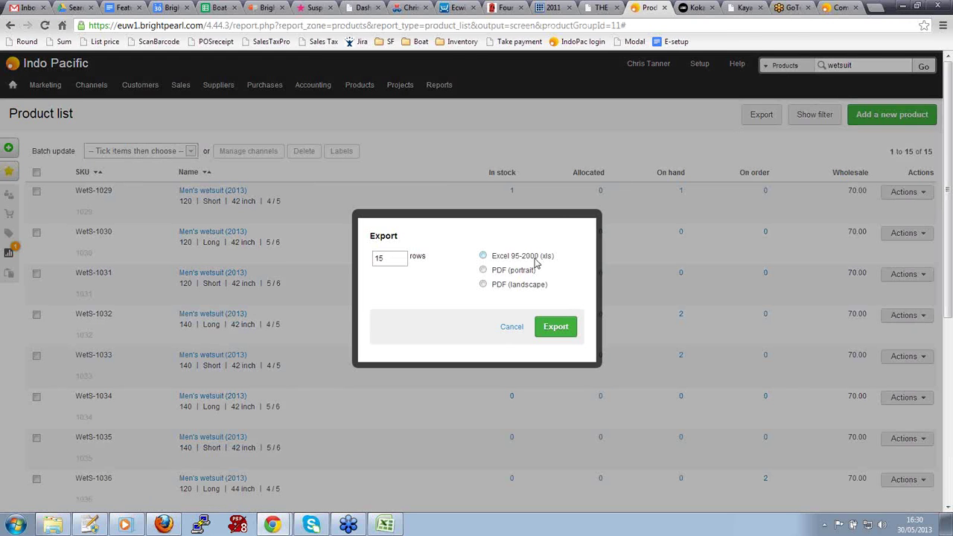
click(556, 330)
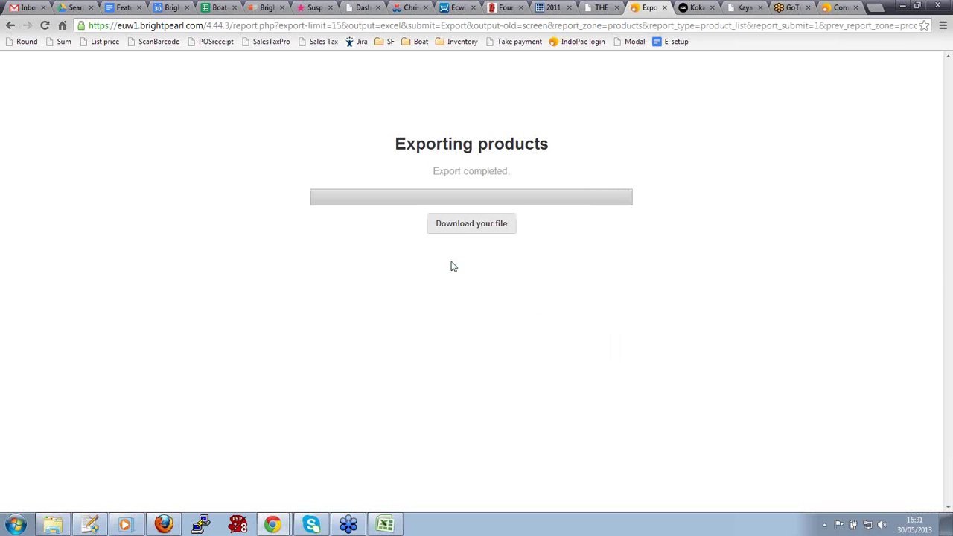
click(469, 226)
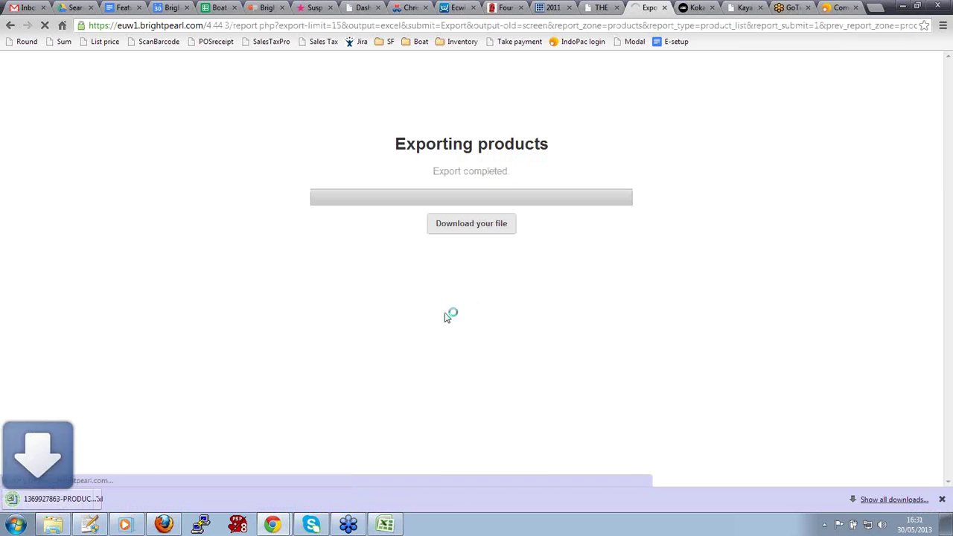
click(75, 498)
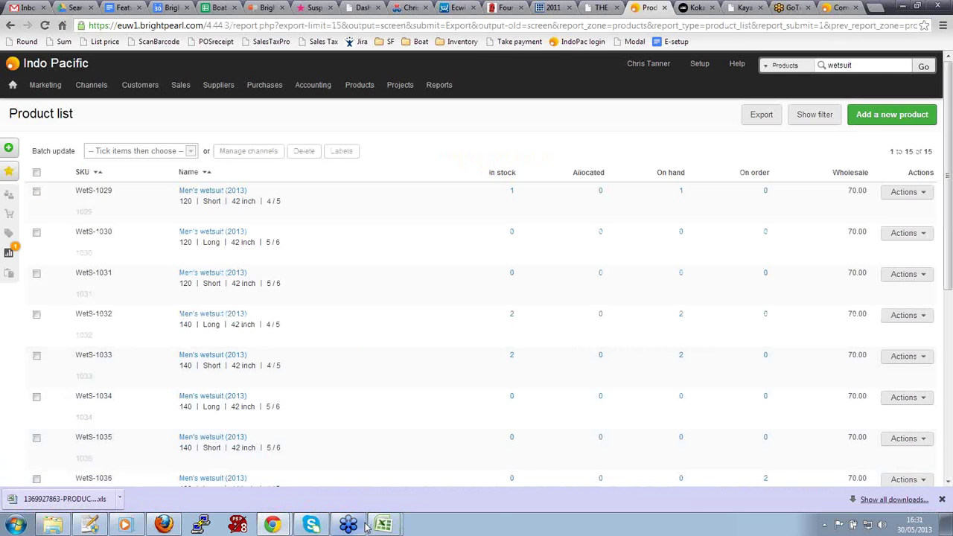
click(372, 497)
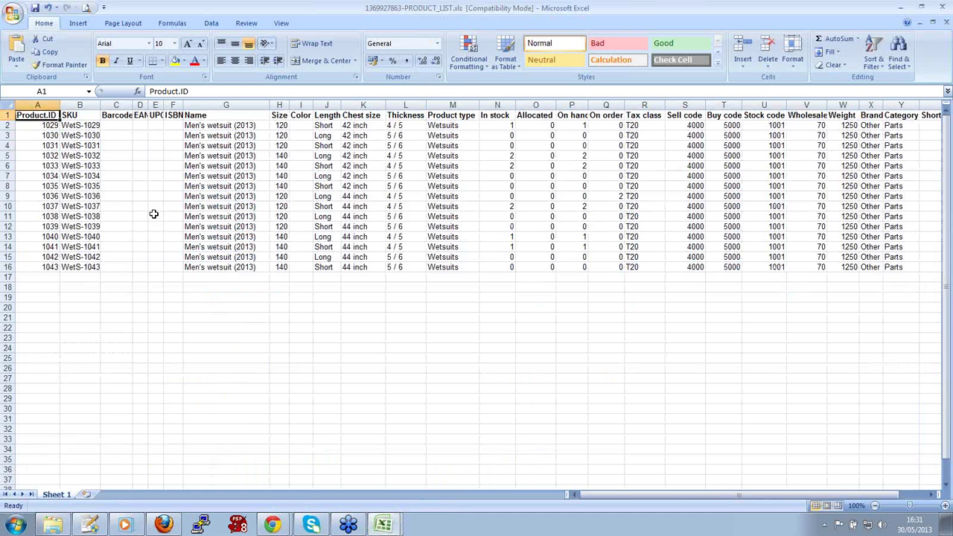
- Widen the SKU column and delete the Barcode, EAN, UPC and ISBN columns from the exported product list
click(140, 196)
drag(101, 105, 166, 105)
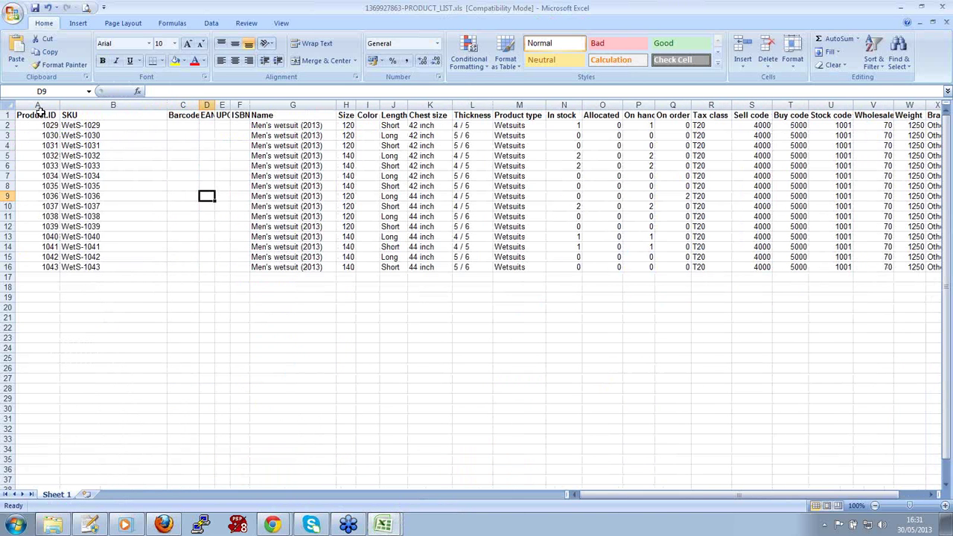
click(39, 106)
click(113, 105)
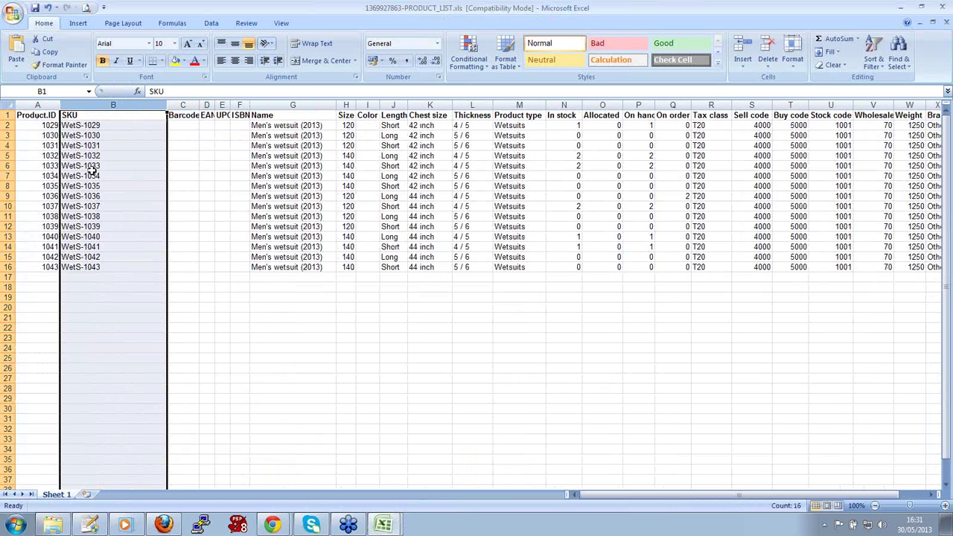
drag(183, 105, 919, 105)
right_click(240, 105)
click(173, 181)
- Delete every column from Size onwards so that only Product.ID, SKU and Name are kept
right_click(919, 105)
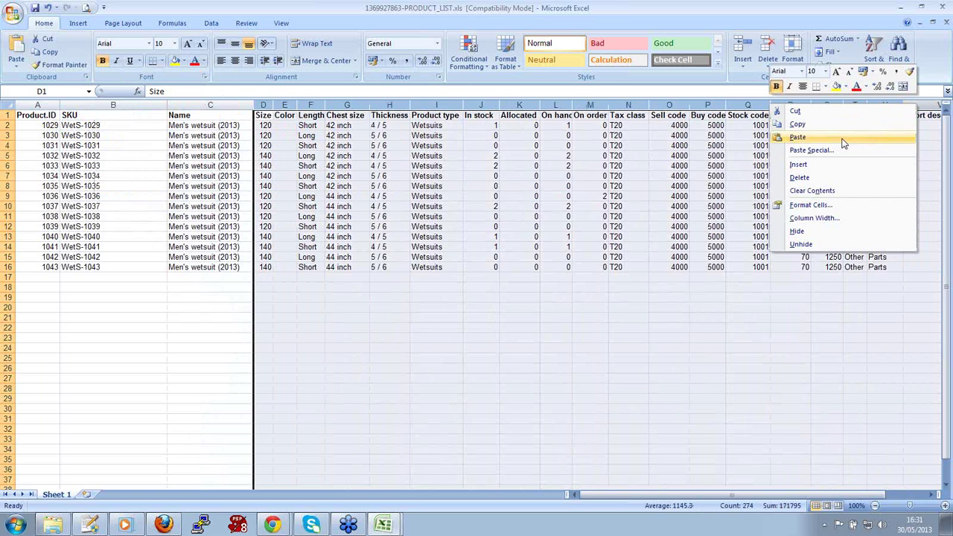
click(846, 176)
click(244, 179)
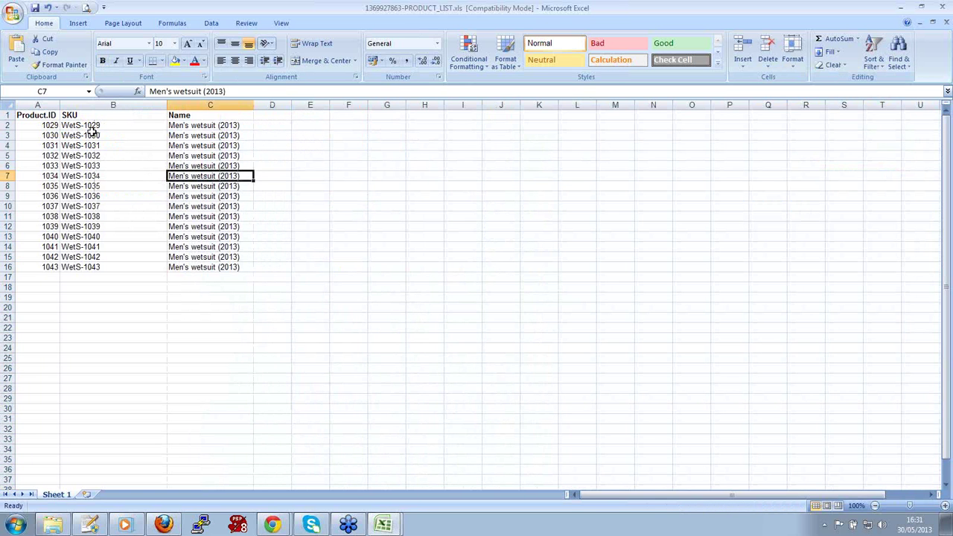
- Delete the Product.ID column, fit the SKU column to its contents and select the SKU values
click(48, 105)
right_click(47, 106)
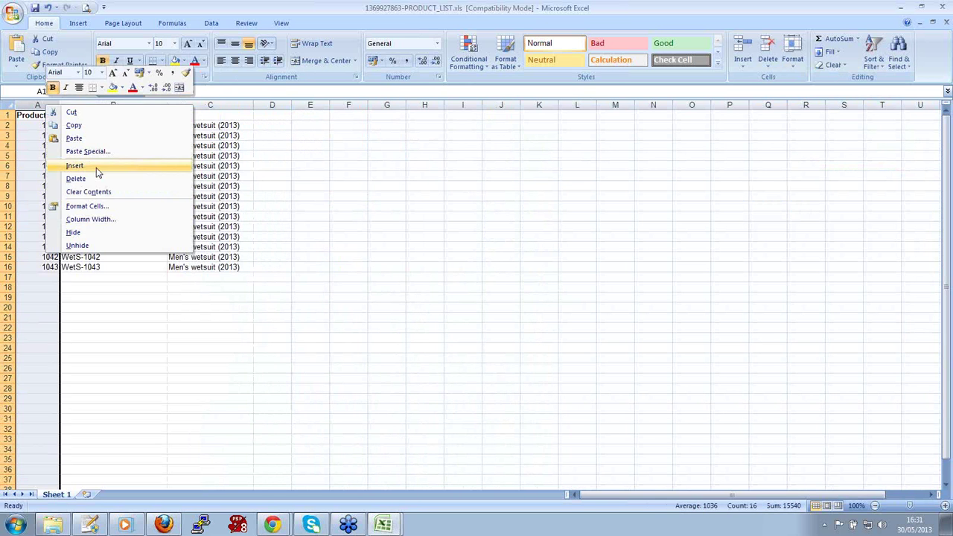
click(96, 179)
click(64, 125)
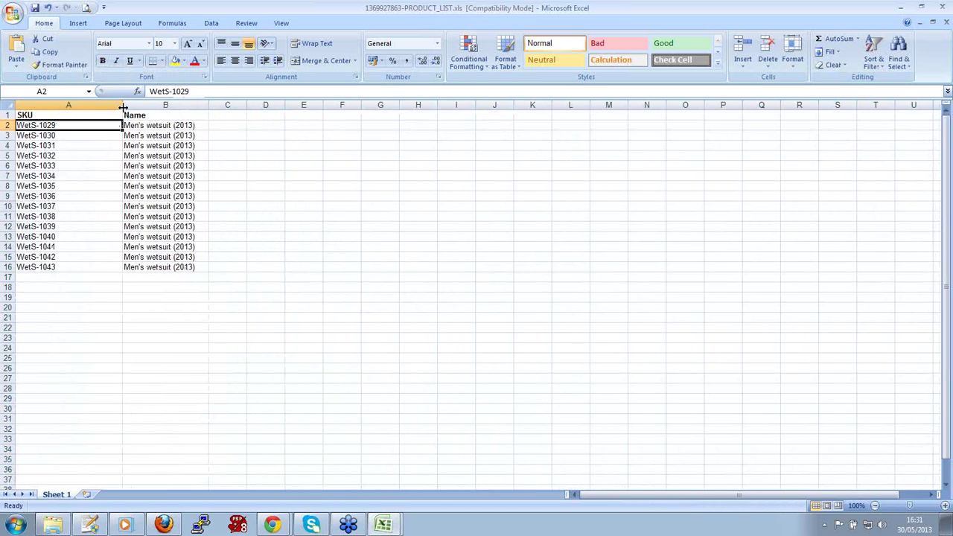
double_click(123, 107)
click(37, 146)
drag(43, 125, 42, 259)
click(32, 196)
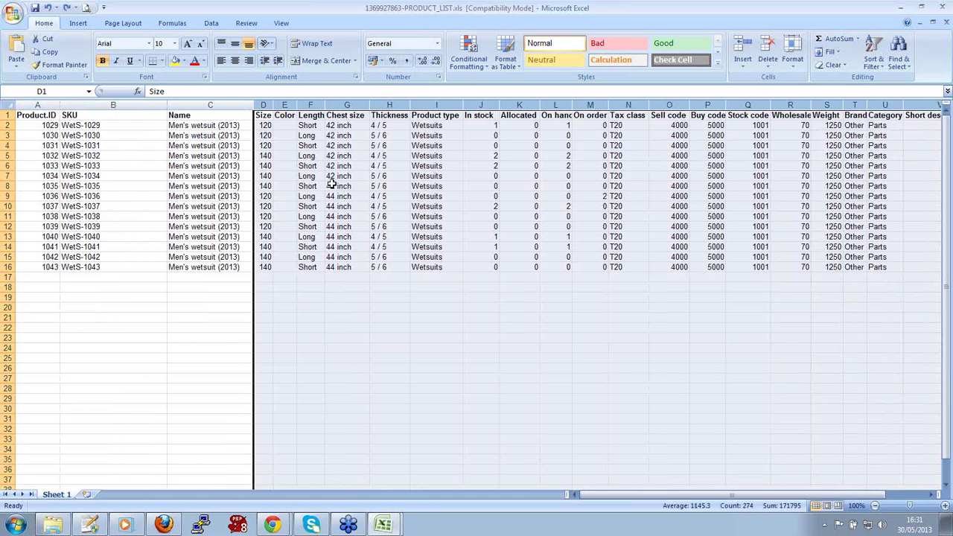
- With the Size and other attribute columns restored, delete every column from Thickness onwards
click(331, 184)
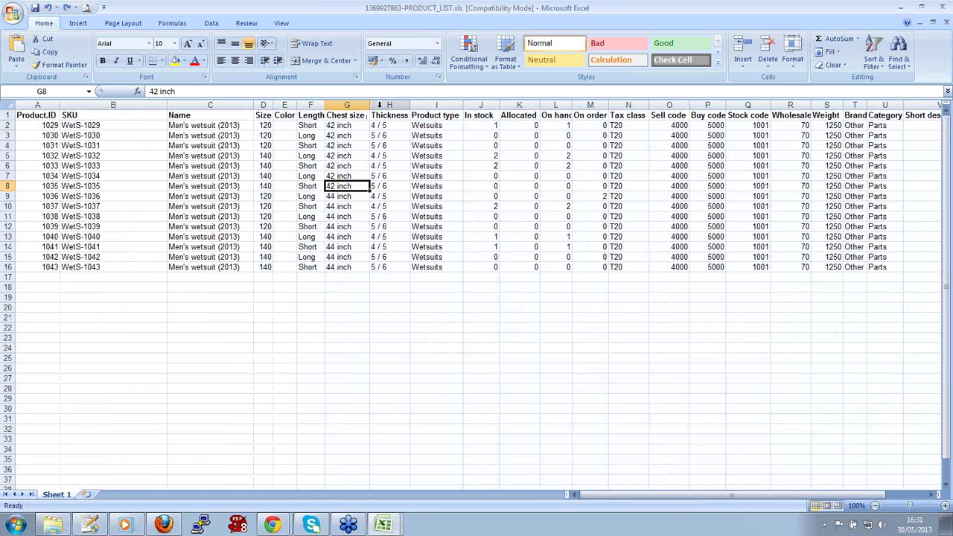
drag(385, 104, 922, 105)
right_click(766, 105)
click(822, 184)
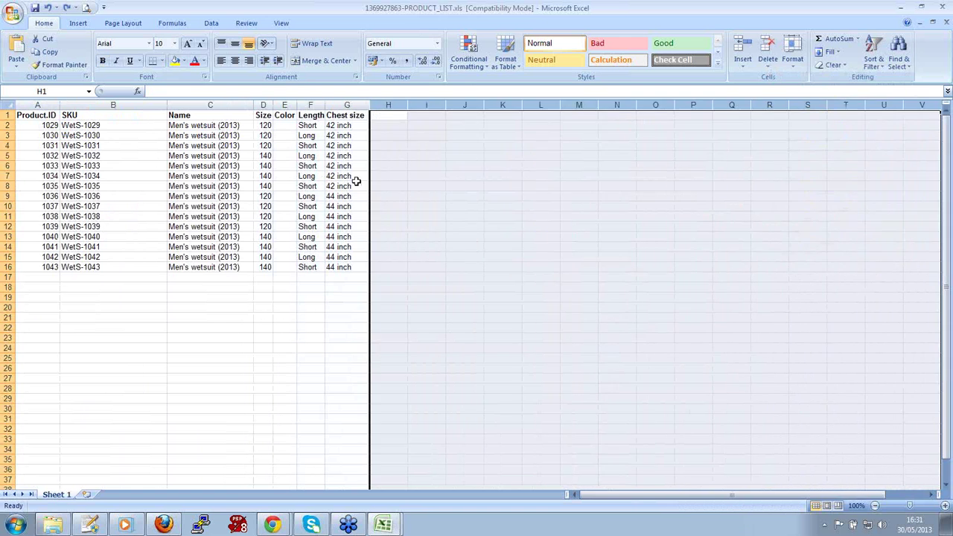
click(317, 185)
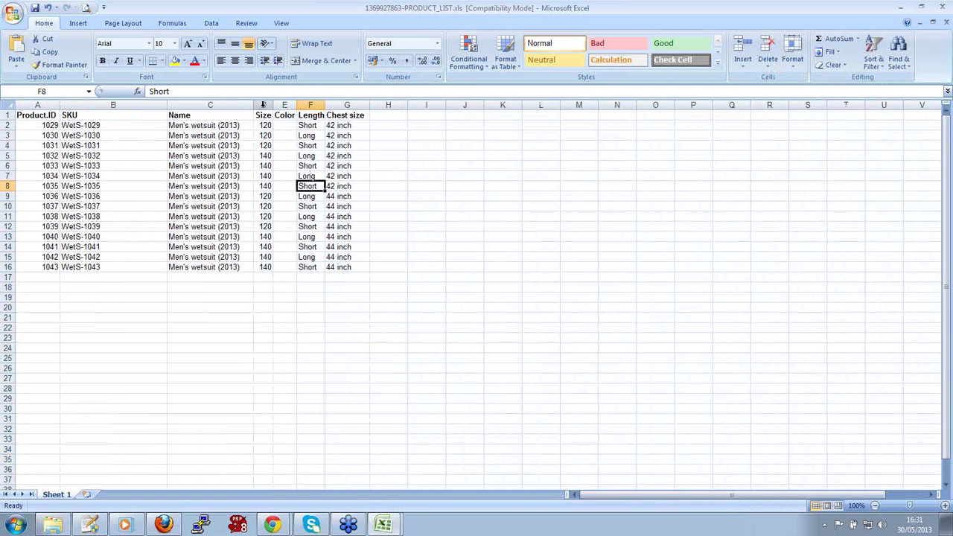
- Delete the Size, Color and Length columns, keeping Chest size beside the product names
drag(263, 105, 311, 105)
right_click(312, 106)
click(242, 183)
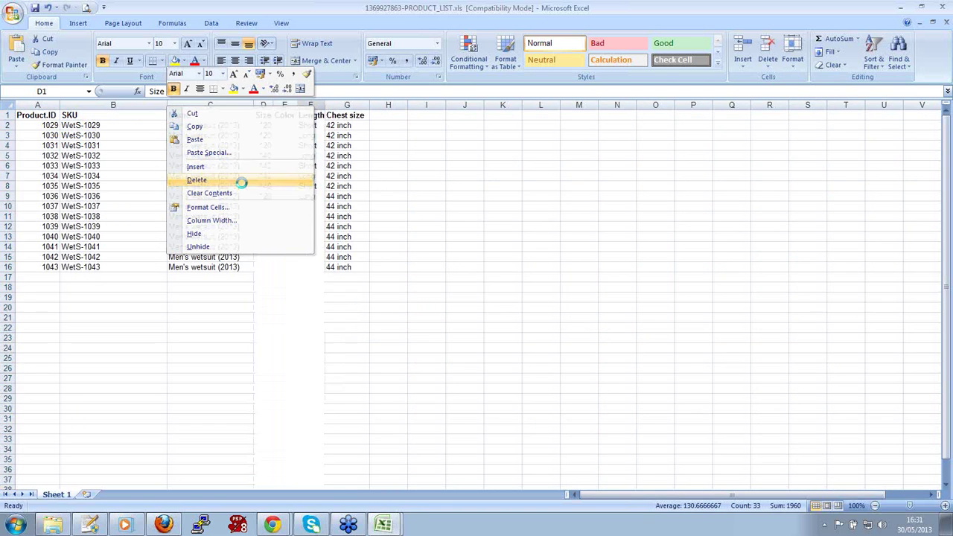
click(228, 127)
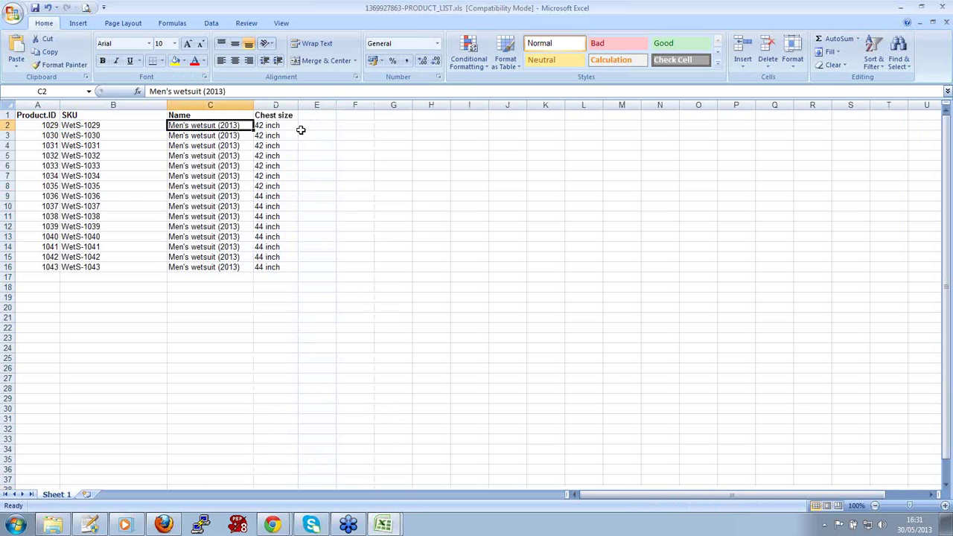
- Enter =CONCATENATE(C2, " ",D2) in E2 to join the product name and chest size with a space
click(318, 125)
text(=con)
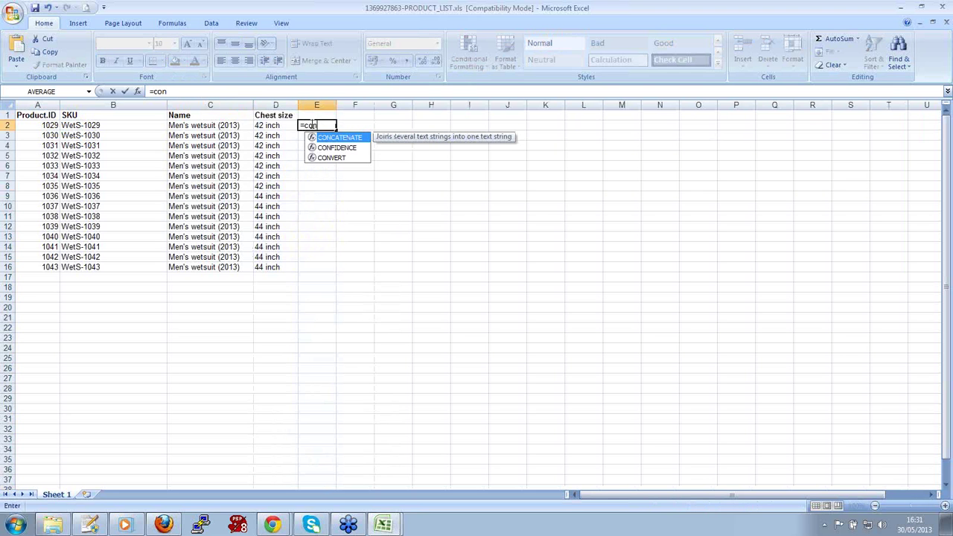
key(Tab)
click(232, 125)
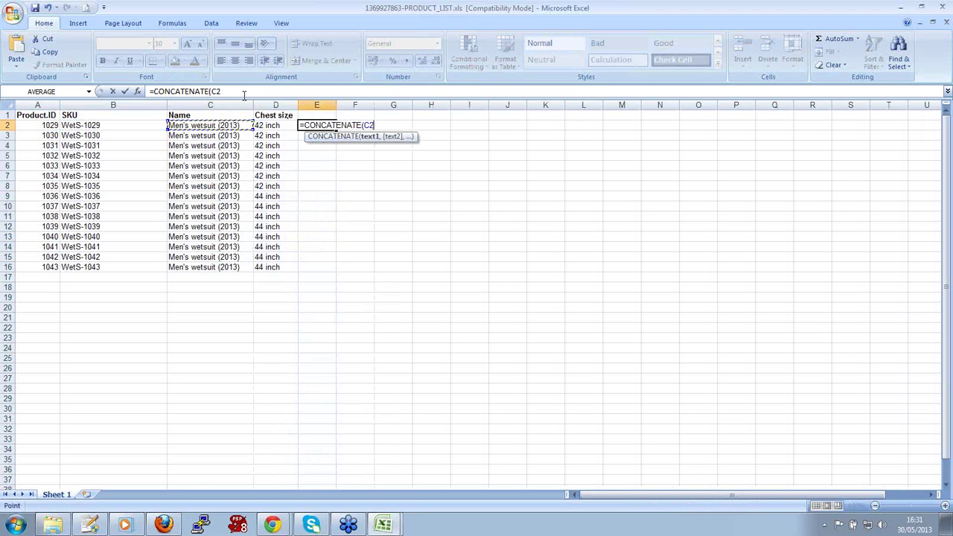
text(,)
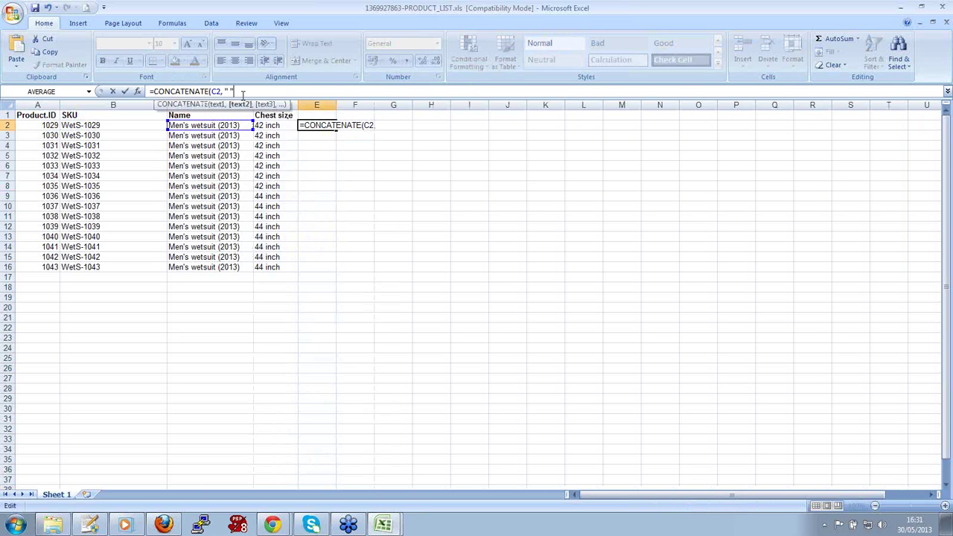
text( " ",)
click(284, 125)
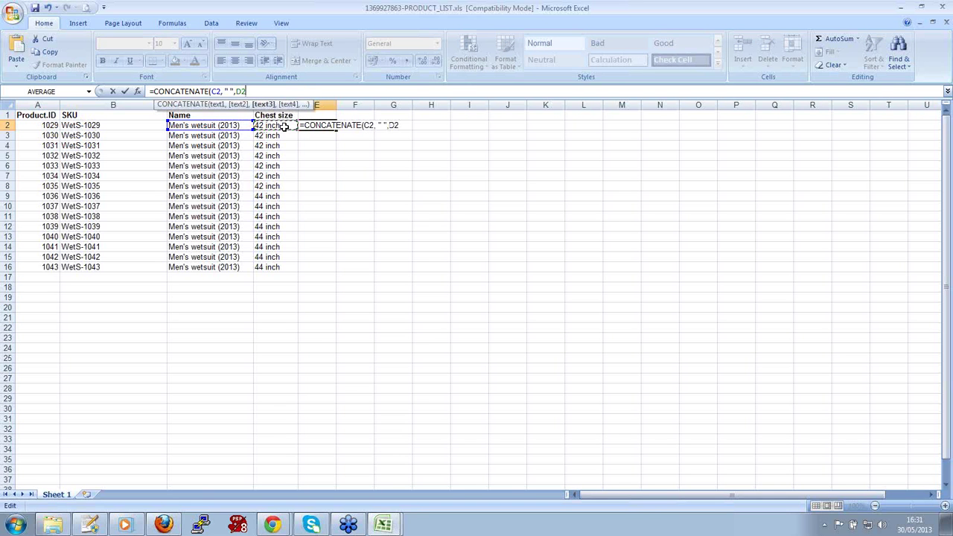
key(Return)
click(326, 128)
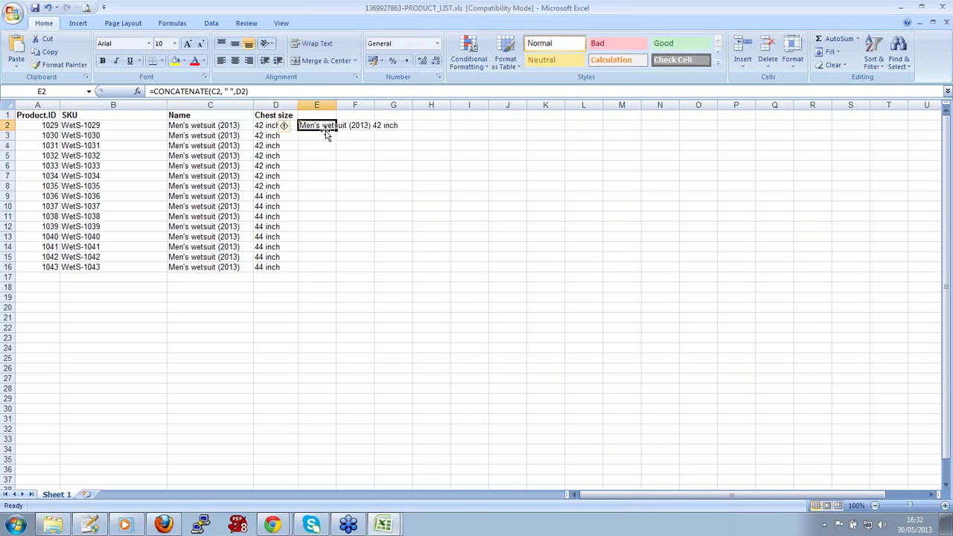
- Fill the CONCATENATE formula down to E16 and widen column E to fit the combined names
drag(336, 130, 337, 269)
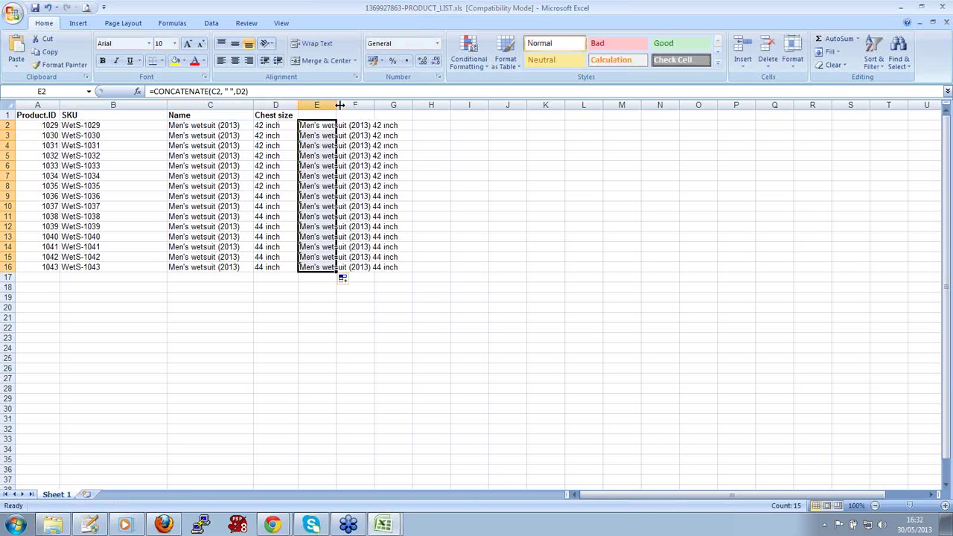
drag(339, 105, 446, 105)
click(353, 147)
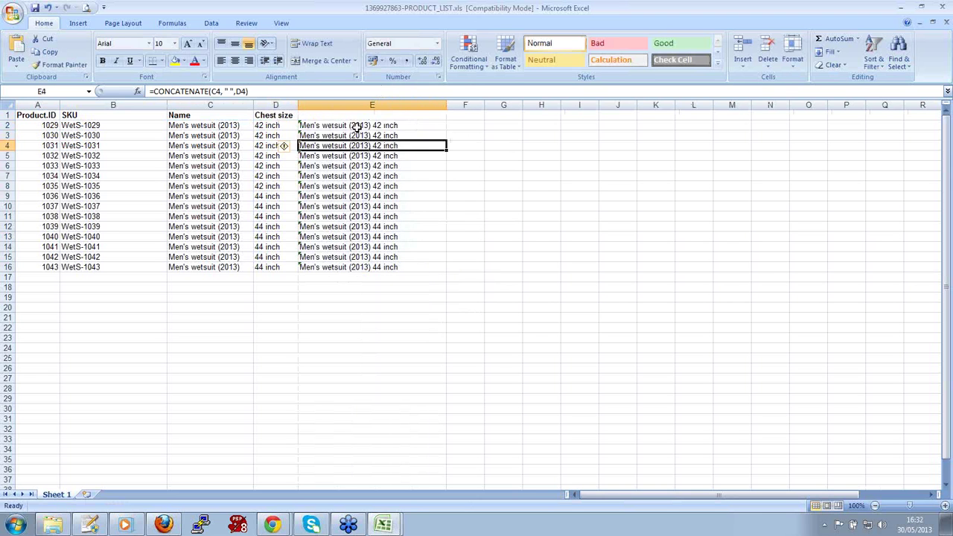
click(359, 126)
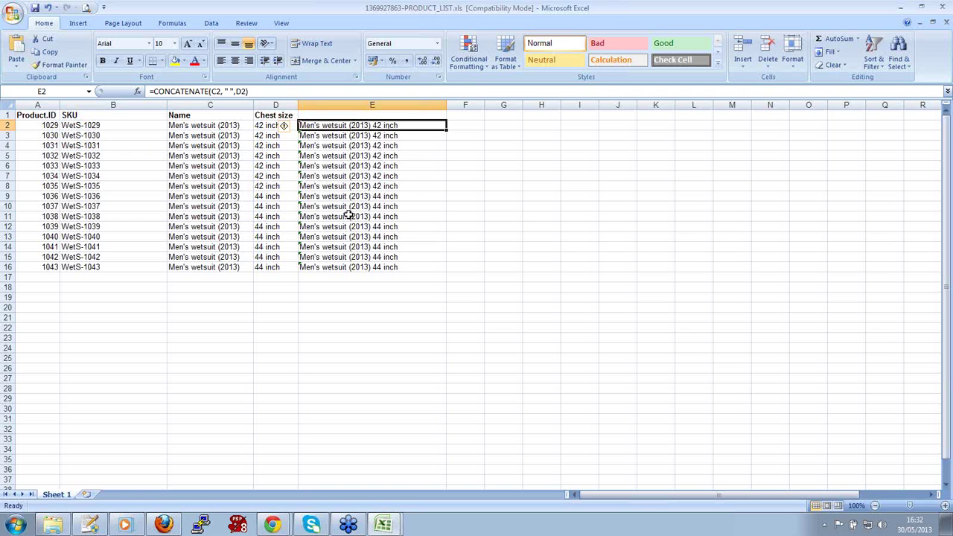
- Copy the combined names in E2:E16 and paste them as values over the Name column from C2
drag(374, 125, 374, 265)
key(ctrl+c)
click(214, 127)
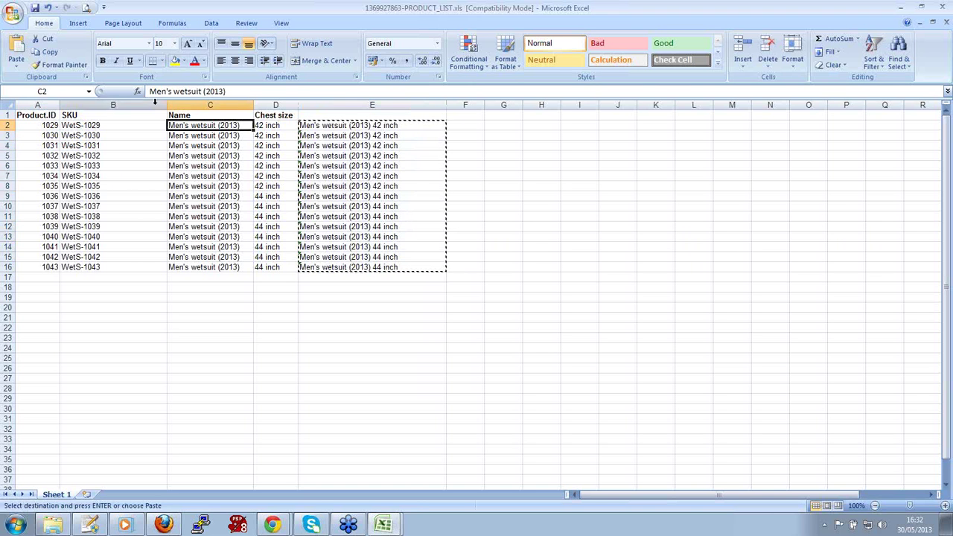
click(16, 64)
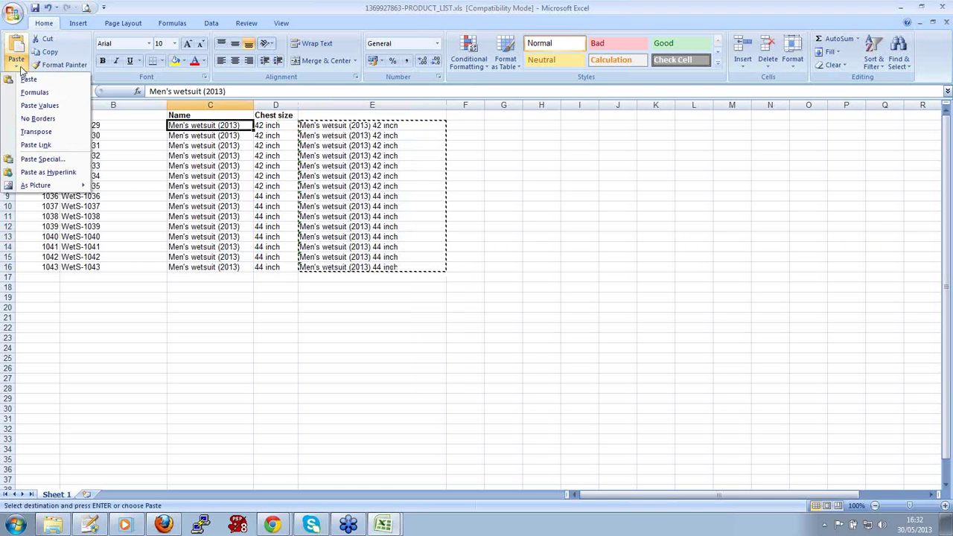
click(39, 106)
- Delete the Chest size column and the formula column beside it, and widen the Name column
click(286, 105)
right_click(286, 105)
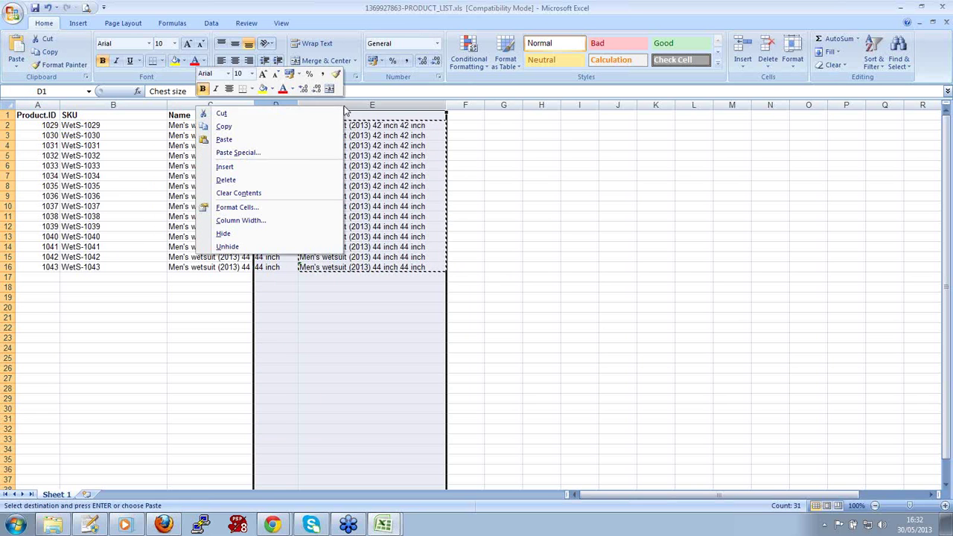
click(304, 179)
drag(249, 111, 332, 112)
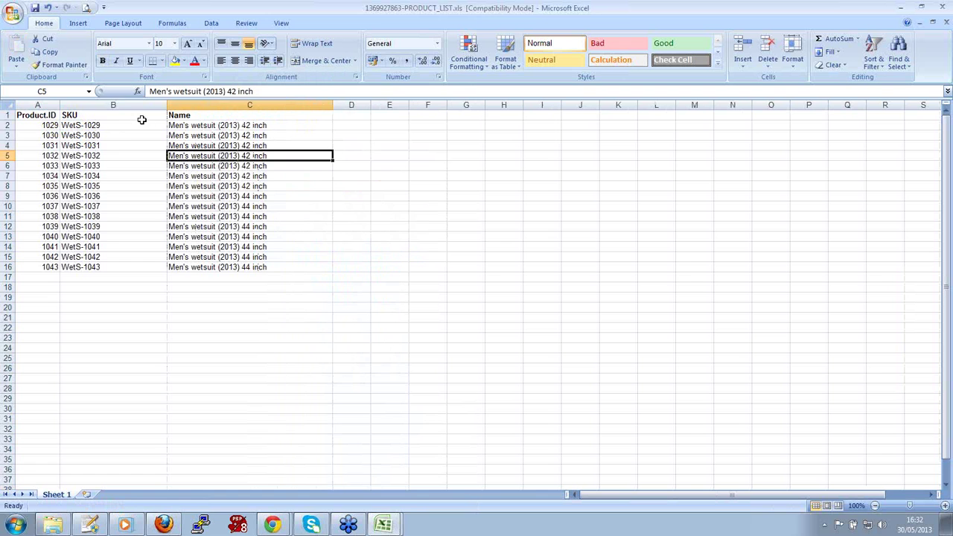
- Delete the Product.ID column and narrow the SKU column so only SKU and Name remain
click(49, 104)
right_click(51, 105)
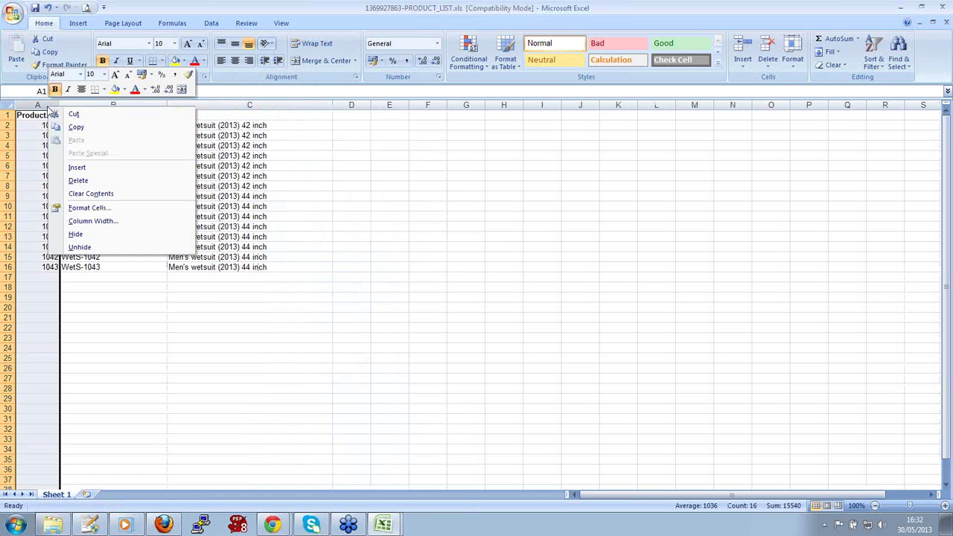
click(88, 181)
click(164, 185)
drag(121, 105, 78, 105)
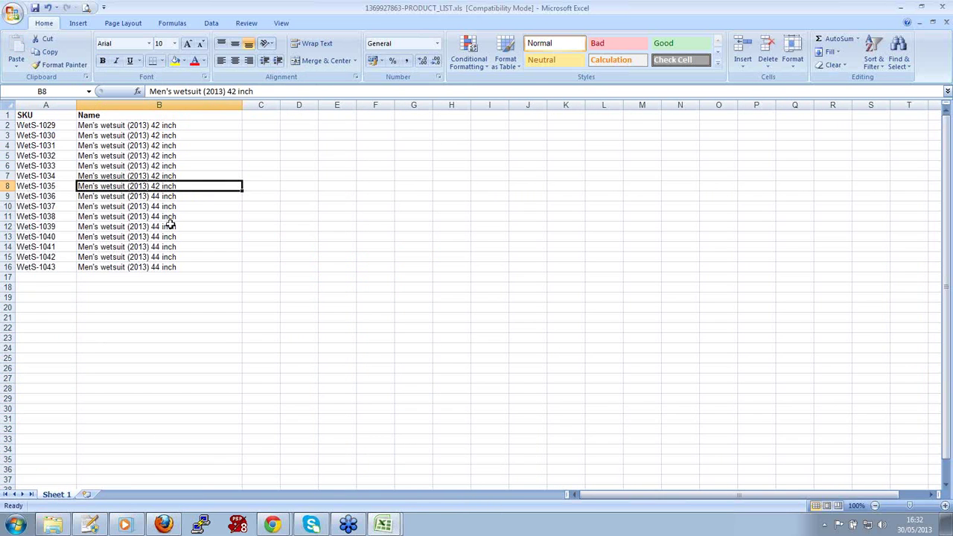
click(188, 206)
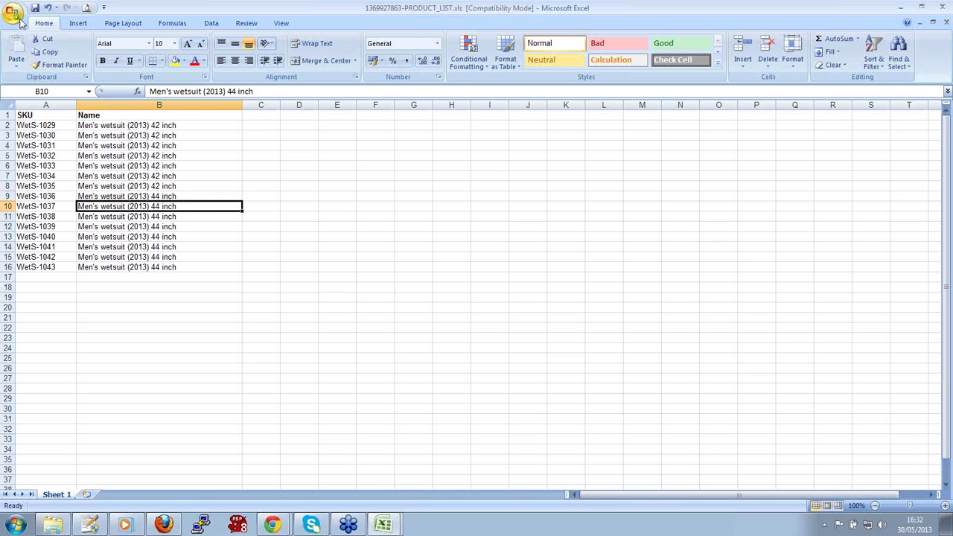
- Save the workbook as "Update name from SKU" in the Indo folder under Documents, _brightpearl, Client data
click(14, 15)
click(37, 145)
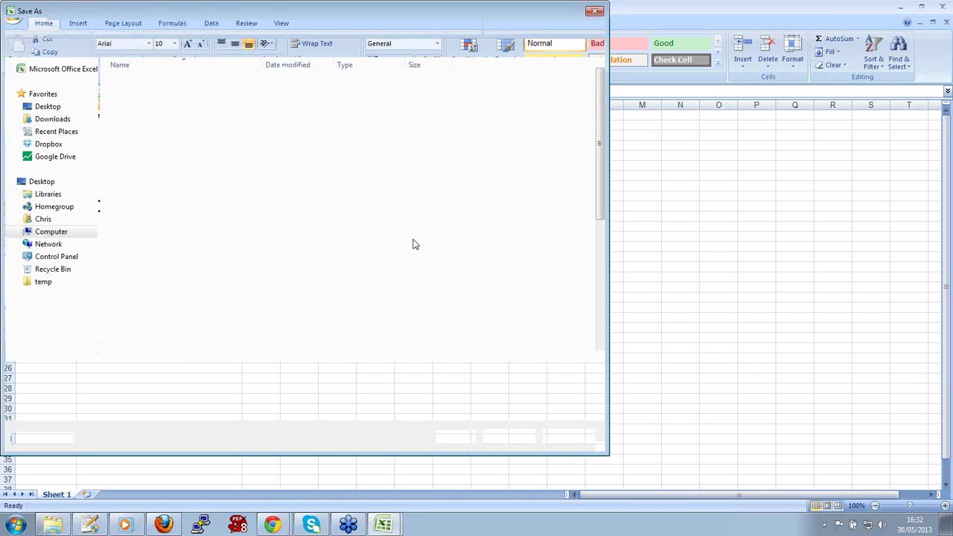
click(60, 213)
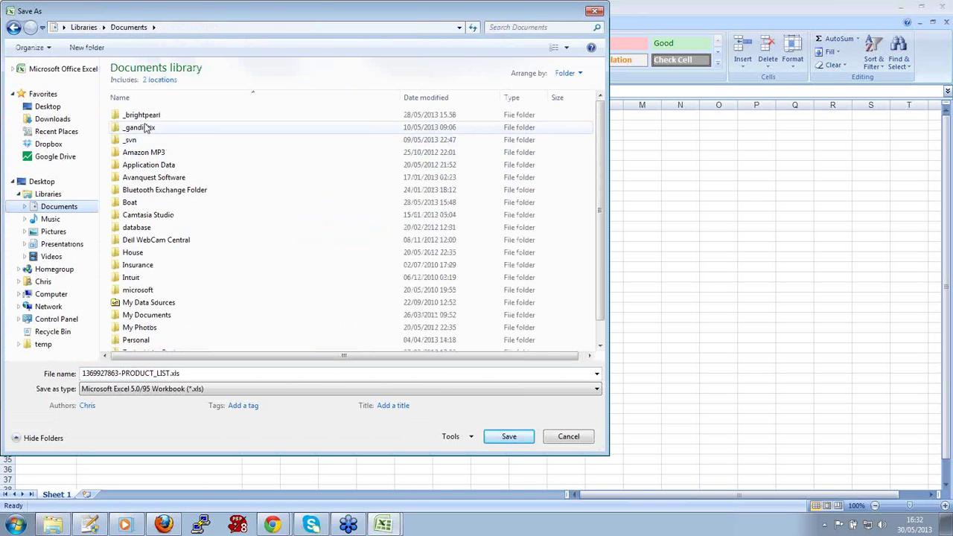
double_click(144, 117)
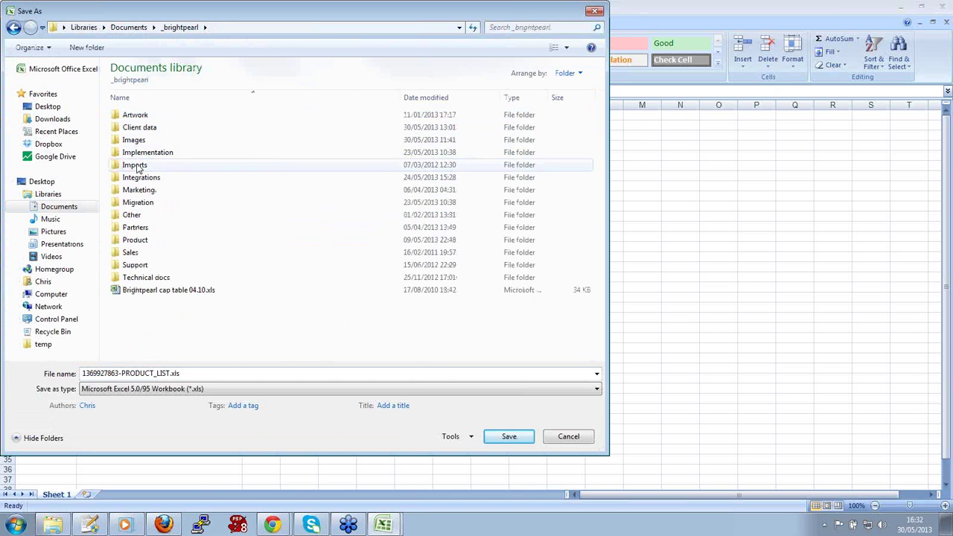
double_click(140, 128)
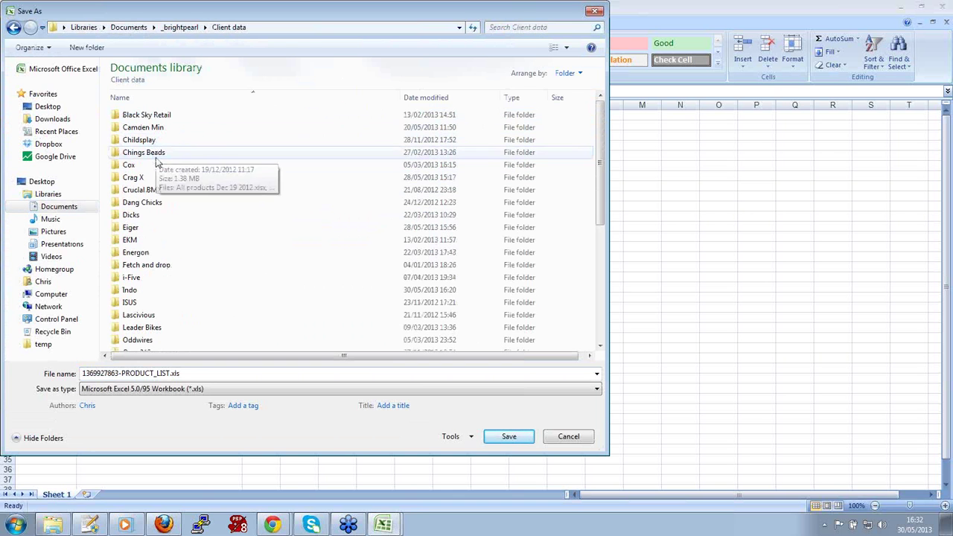
double_click(138, 289)
double_click(196, 372)
text(Updat)
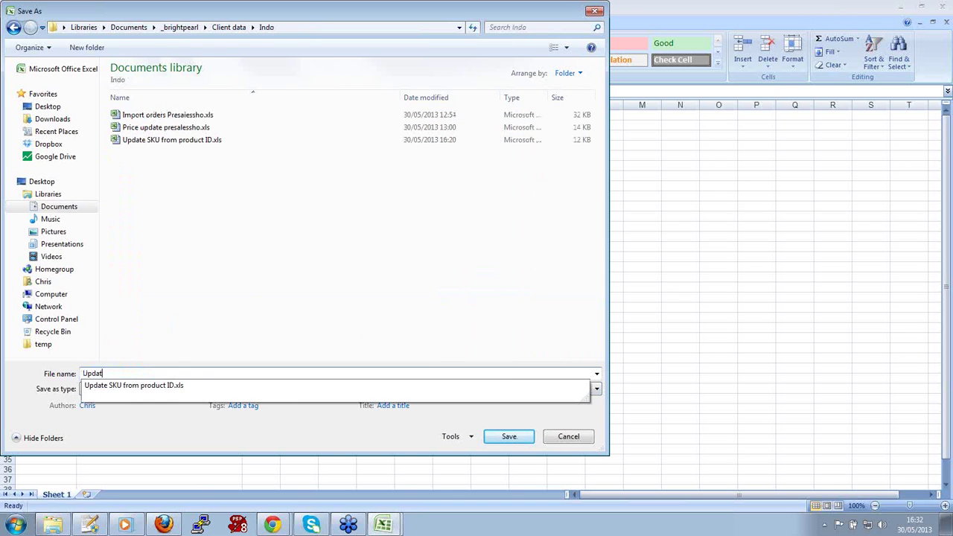
text(e name from SKU)
key(Return)
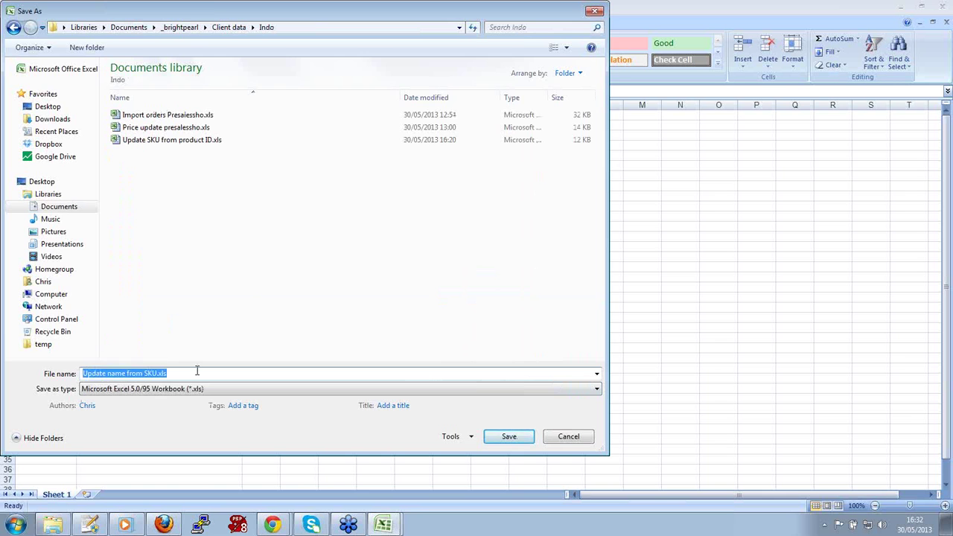
- Switch to Brightpearl in Chrome and open the product import setup page
mouse_move(277, 526)
key(alt+Tab)
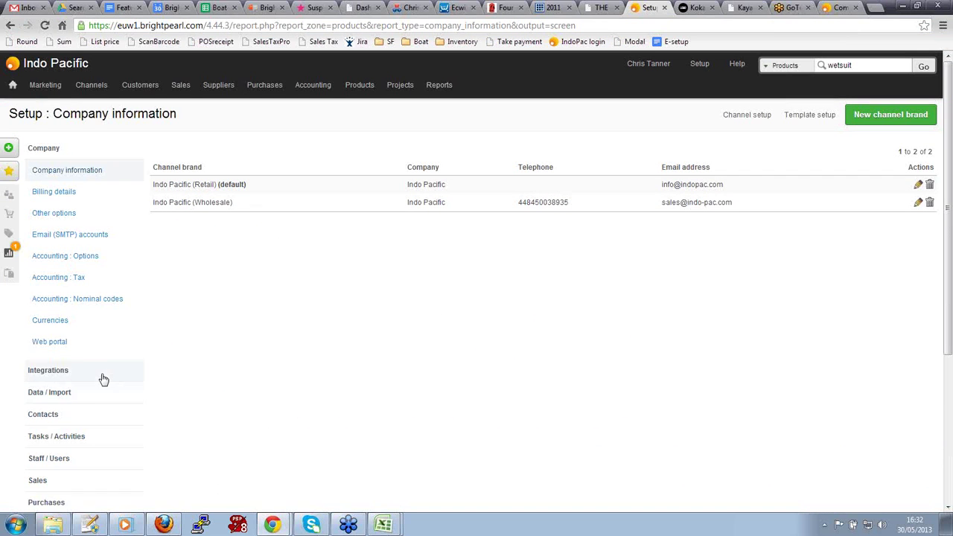
click(97, 392)
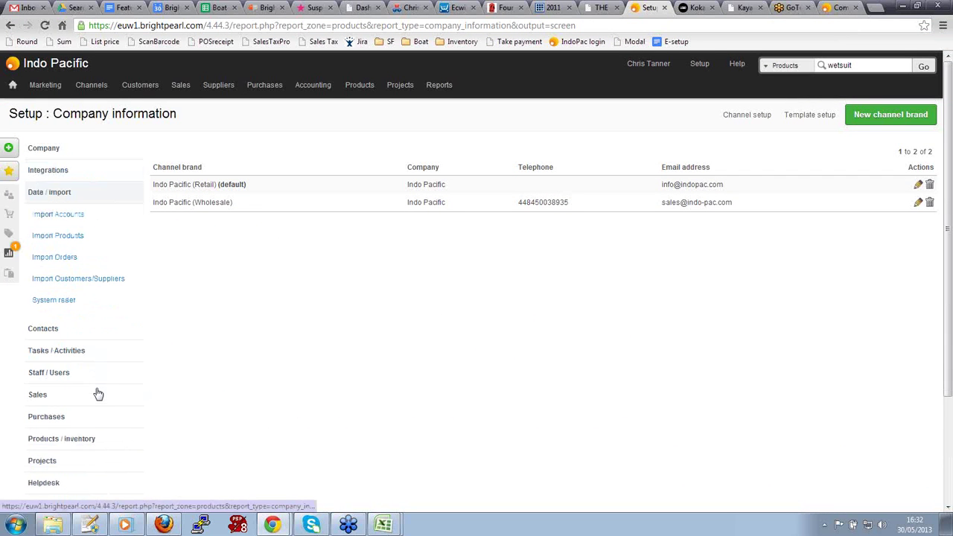
click(88, 237)
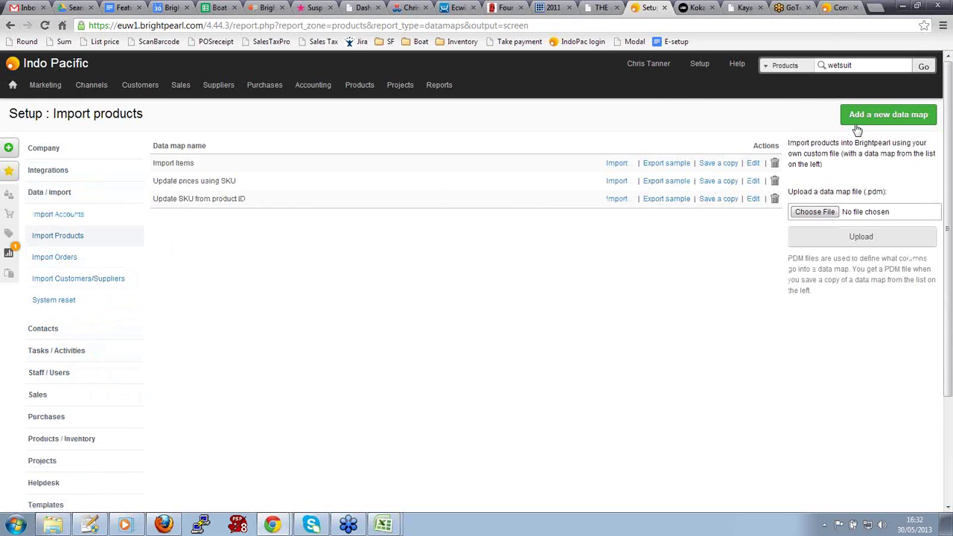
- Create a products data map named "Update name from SKU" containing only the SKU and Name fields
click(882, 115)
click(338, 192)
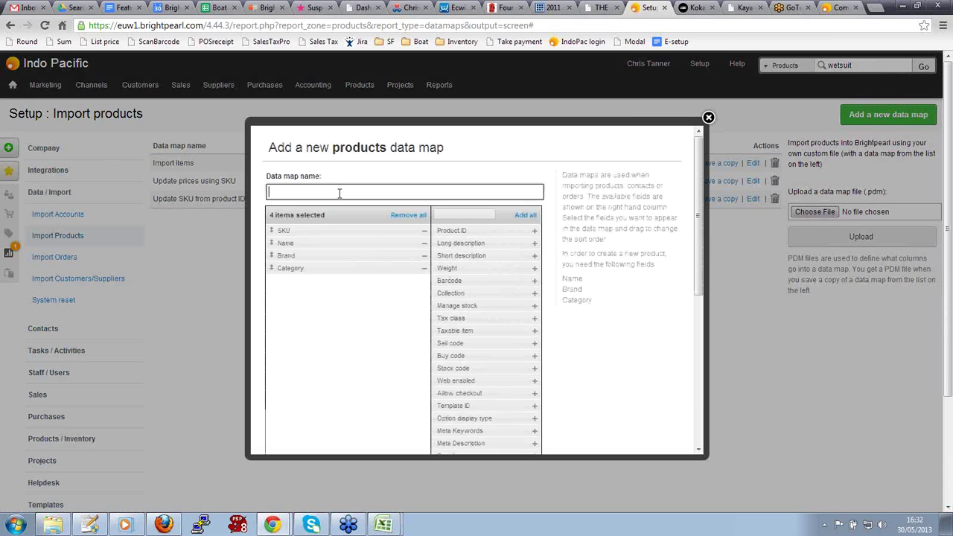
text(Update name from SKU)
click(424, 256)
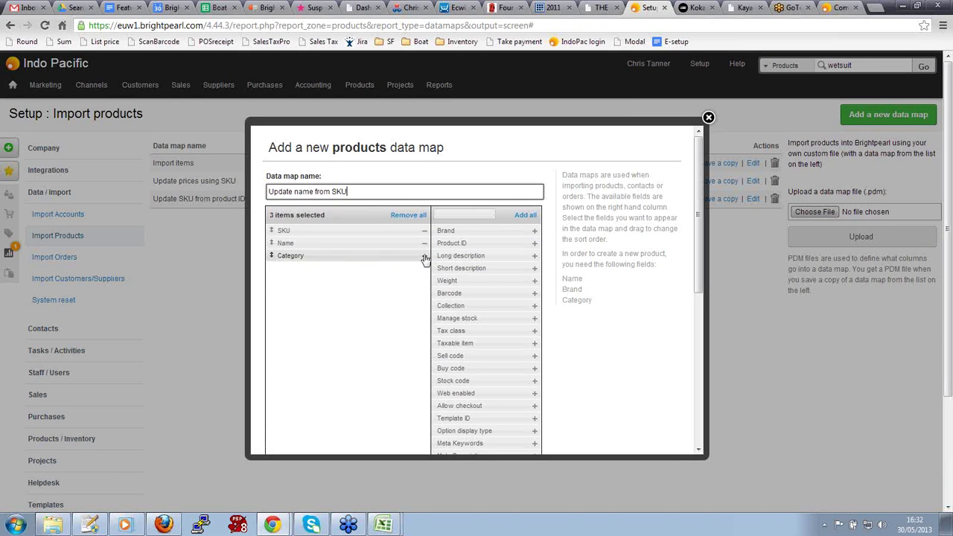
click(425, 255)
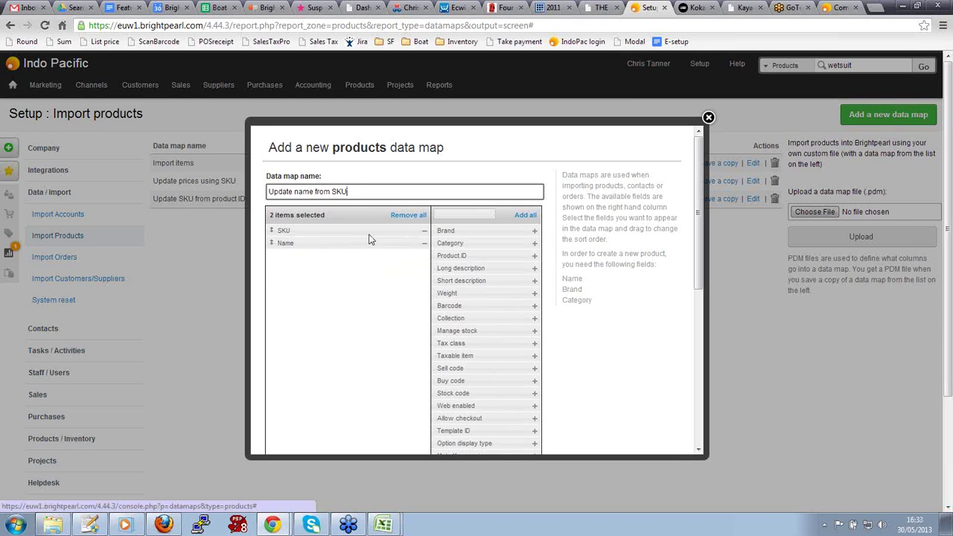
scroll(476, 358, down, 5)
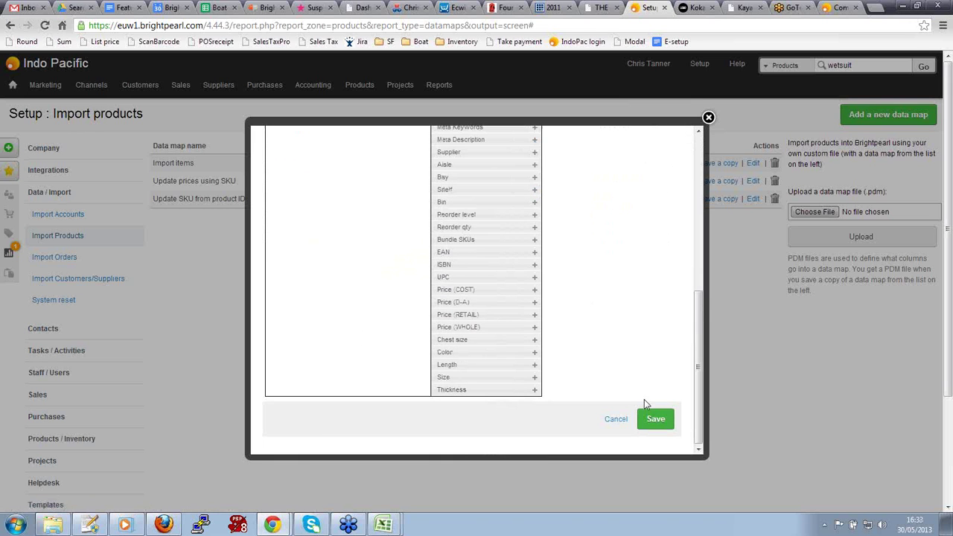
click(654, 418)
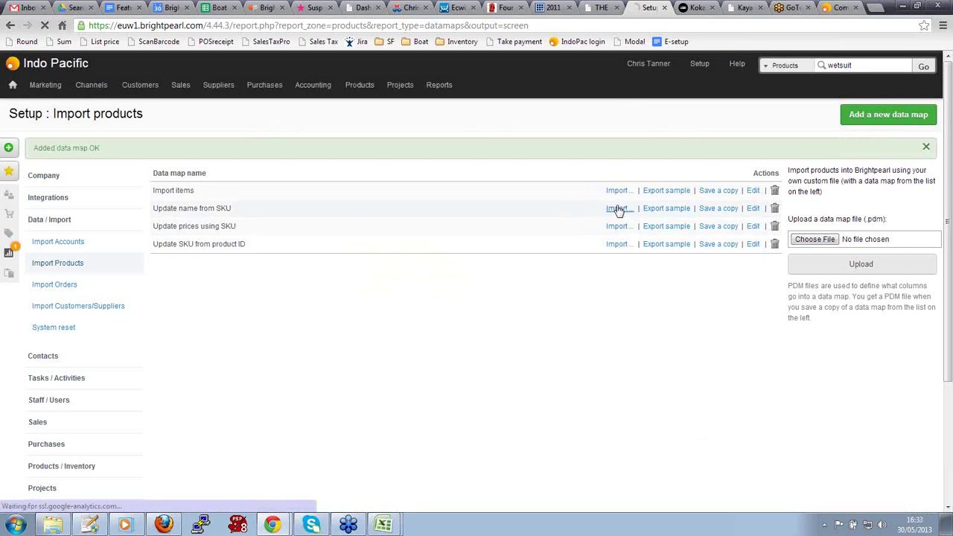
- Import "Update name from SKU.xls" through the Update name from SKU data map with Import values enabled, and check the import summary
click(616, 210)
click(199, 173)
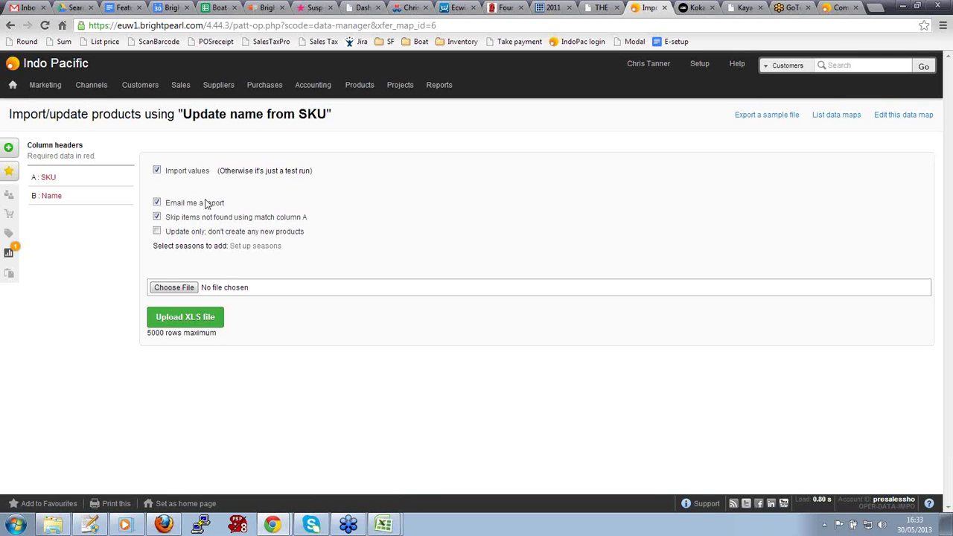
click(178, 289)
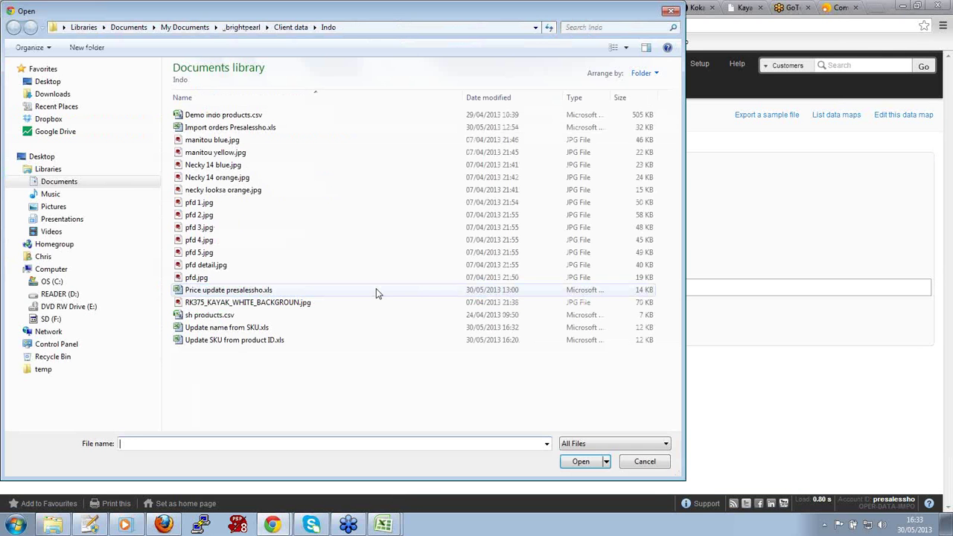
double_click(257, 328)
click(217, 318)
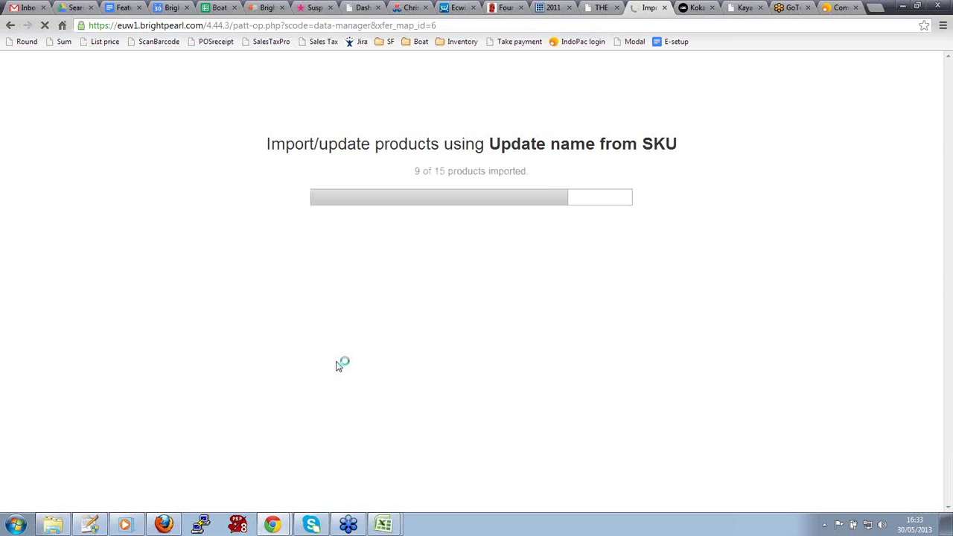
click(582, 230)
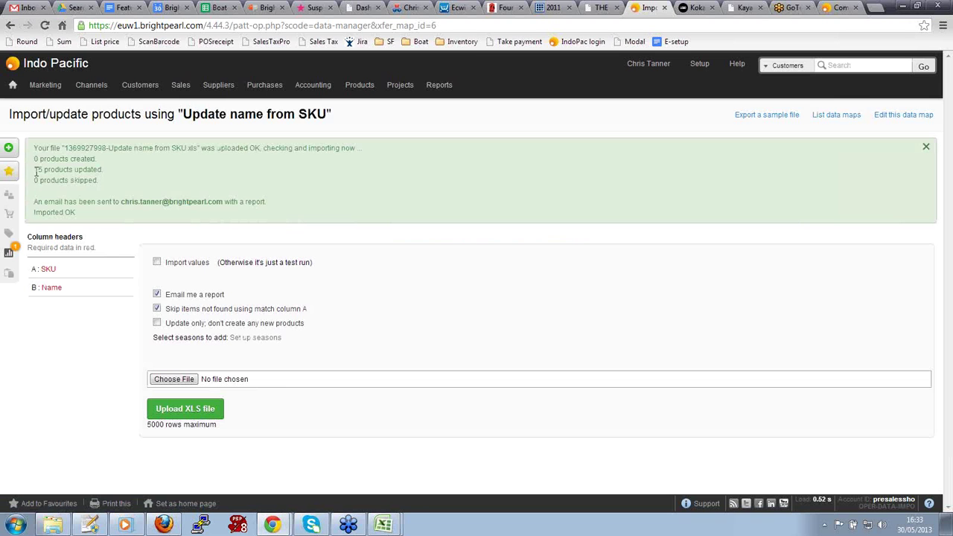
drag(37, 171, 107, 171)
click(121, 177)
- Search the products for "wetsuit" to check the imported names, and open the variant grid of WetS-1029
click(788, 66)
click(783, 114)
click(783, 117)
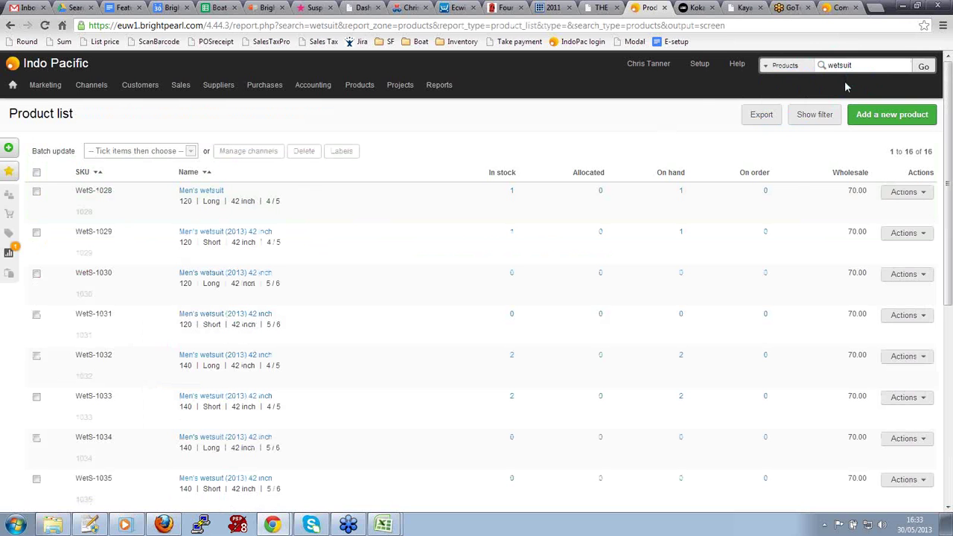
drag(275, 231, 232, 232)
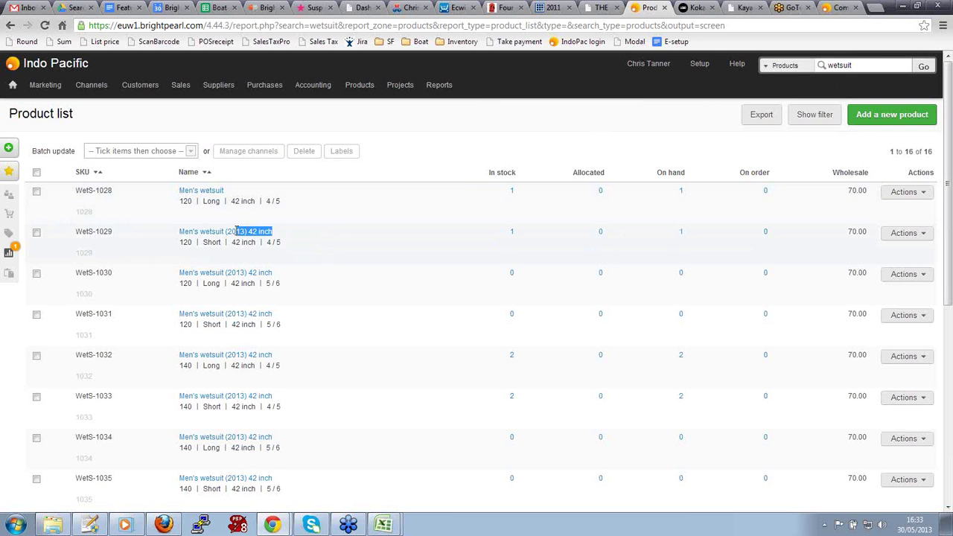
click(297, 237)
click(922, 234)
click(893, 252)
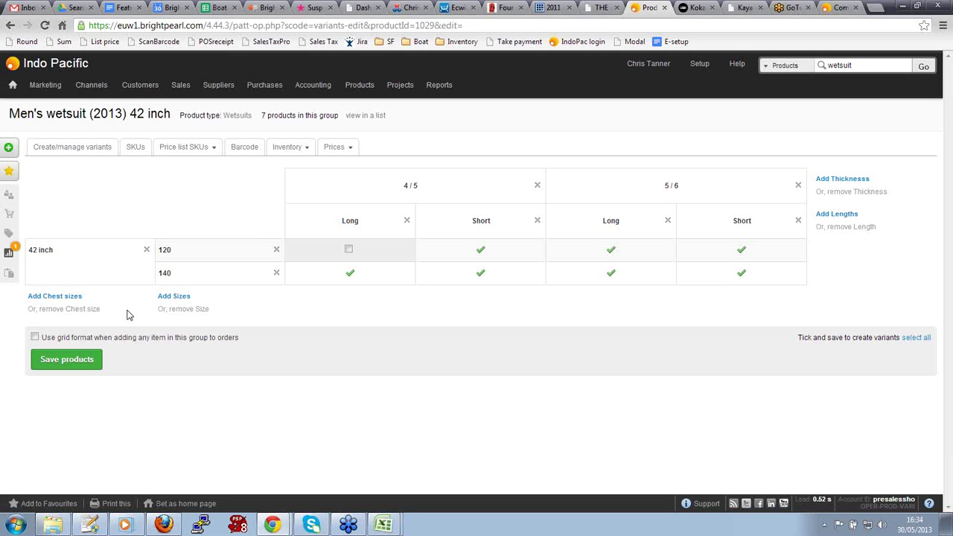
- Open the product option values list in the Products / Inventory setup
click(700, 65)
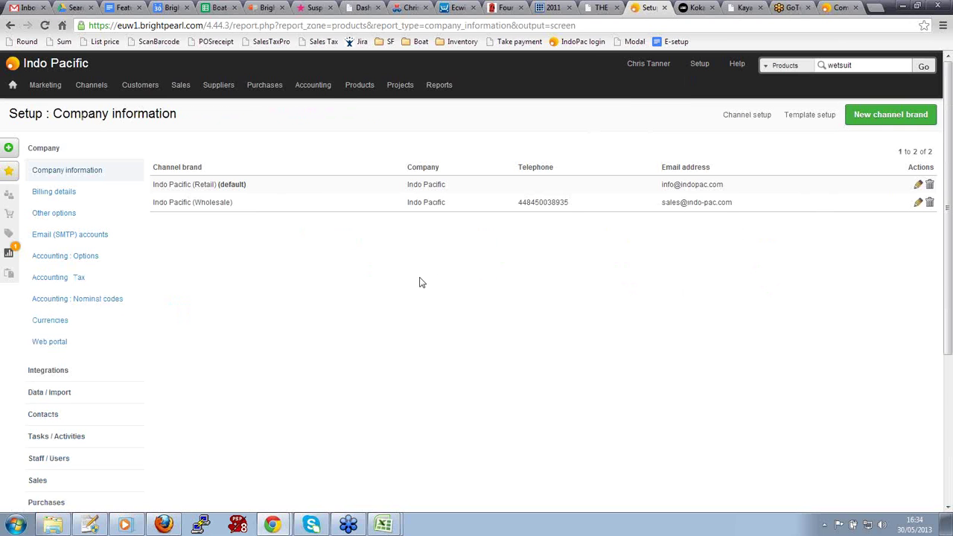
scroll(297, 281, down, 2)
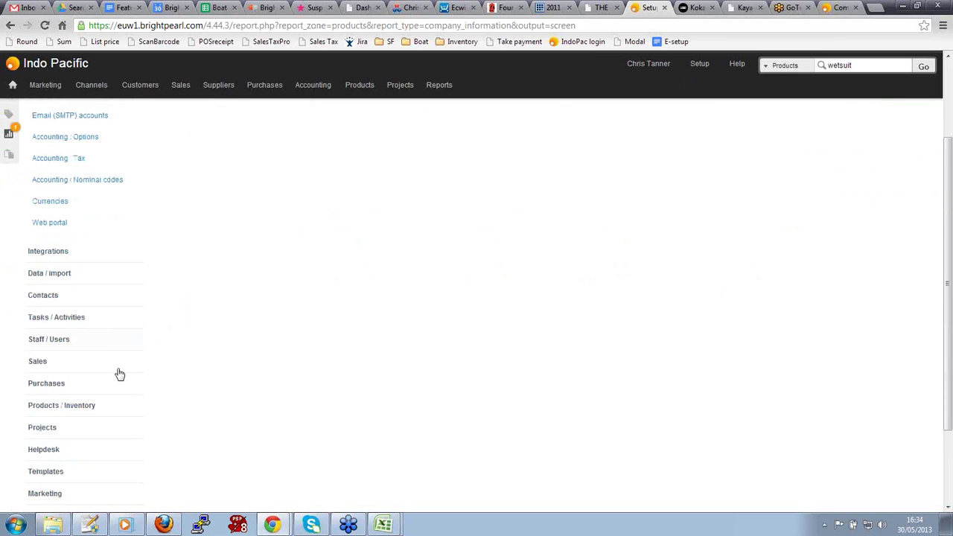
click(100, 408)
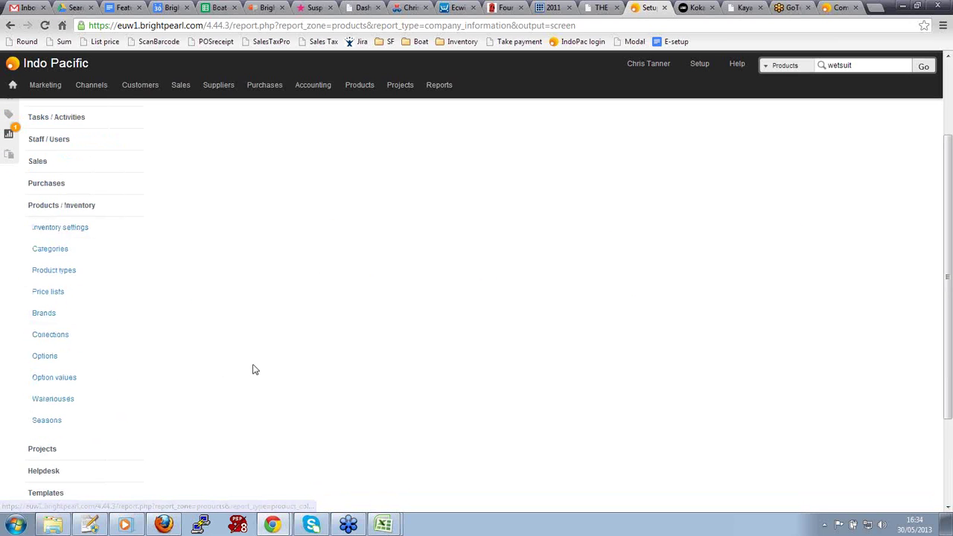
click(96, 379)
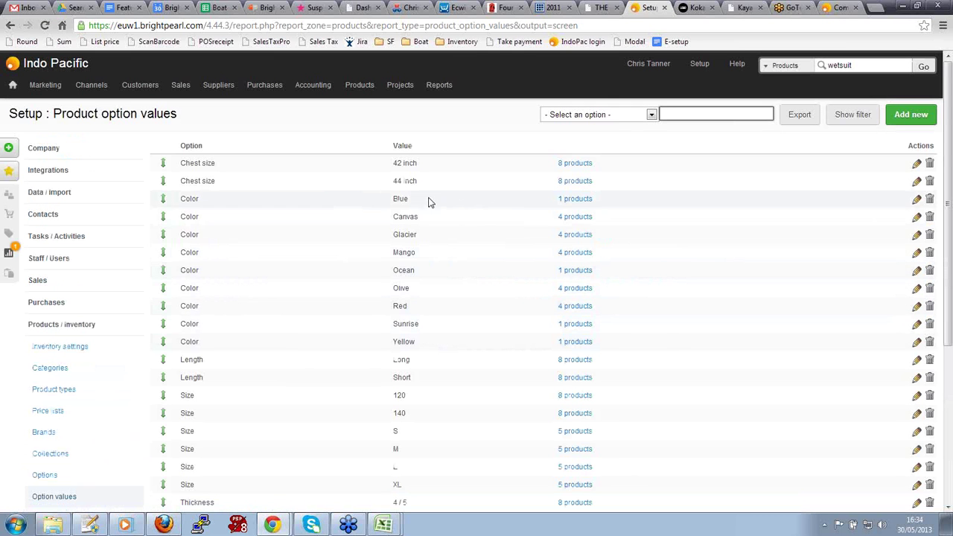
- Rename the Color option value Blue to "Dark Blue" and check its entry in the list
double_click(401, 198)
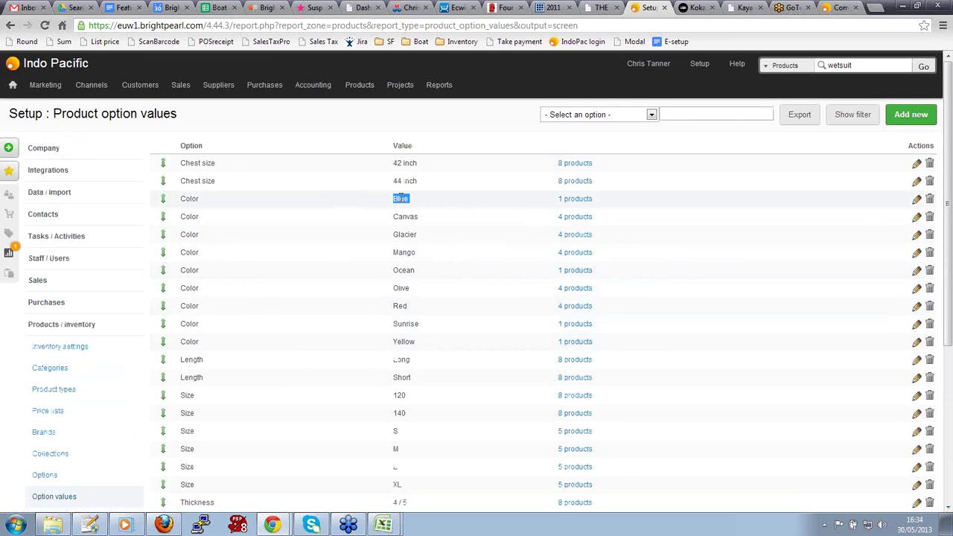
click(909, 203)
click(367, 217)
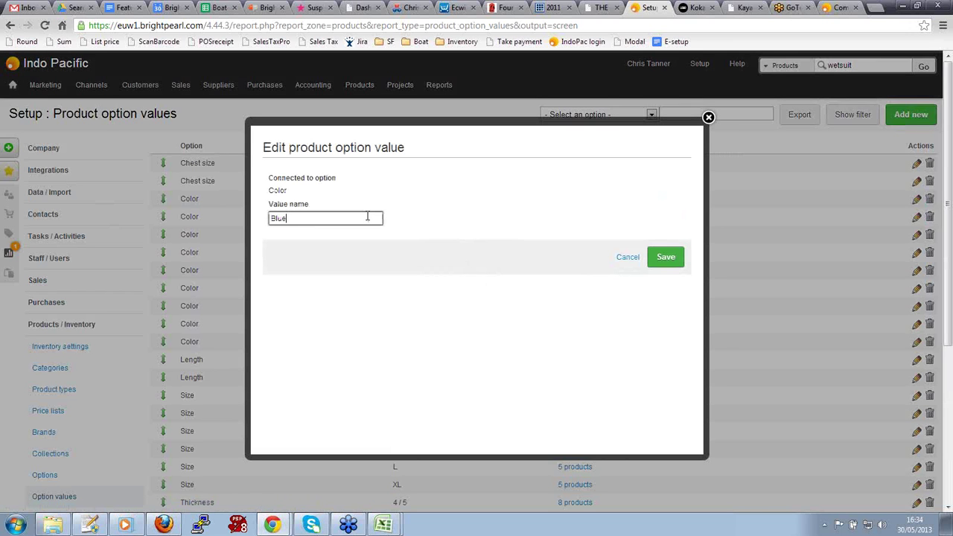
text(Dark)
click(665, 260)
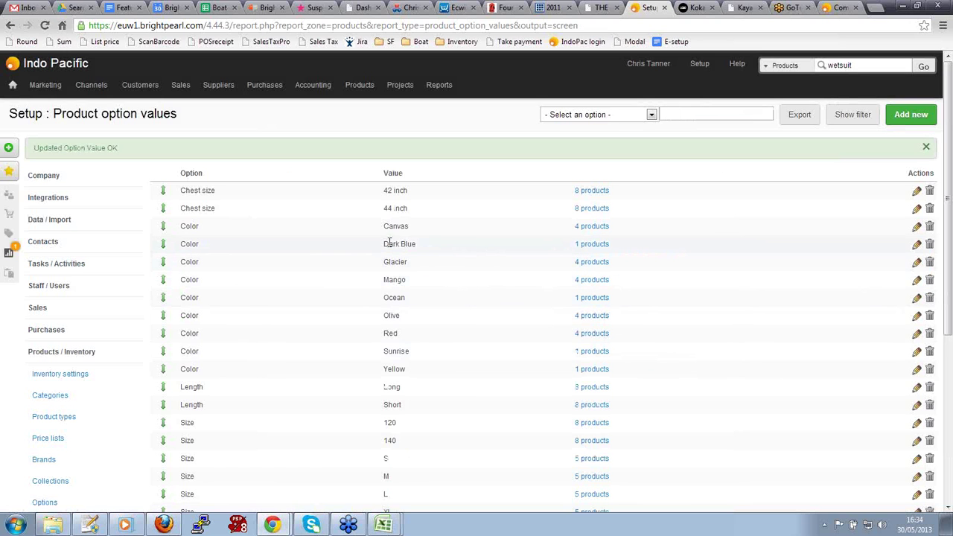
drag(384, 244, 427, 246)
click(426, 246)
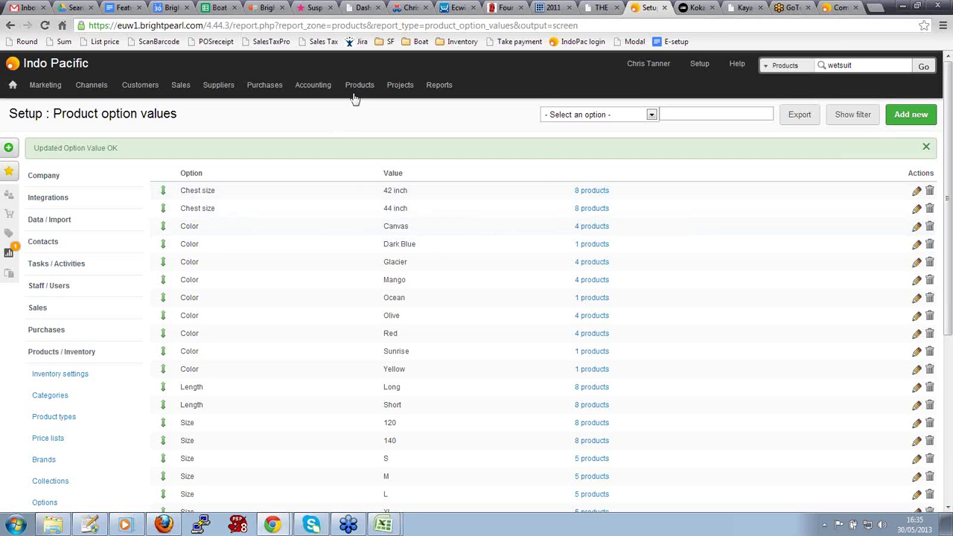
- Find the Necky Manitou Sport Kayak in the full product list, filter by Yellow, and open the variants of NMAN-1
mouse_move(359, 88)
click(376, 110)
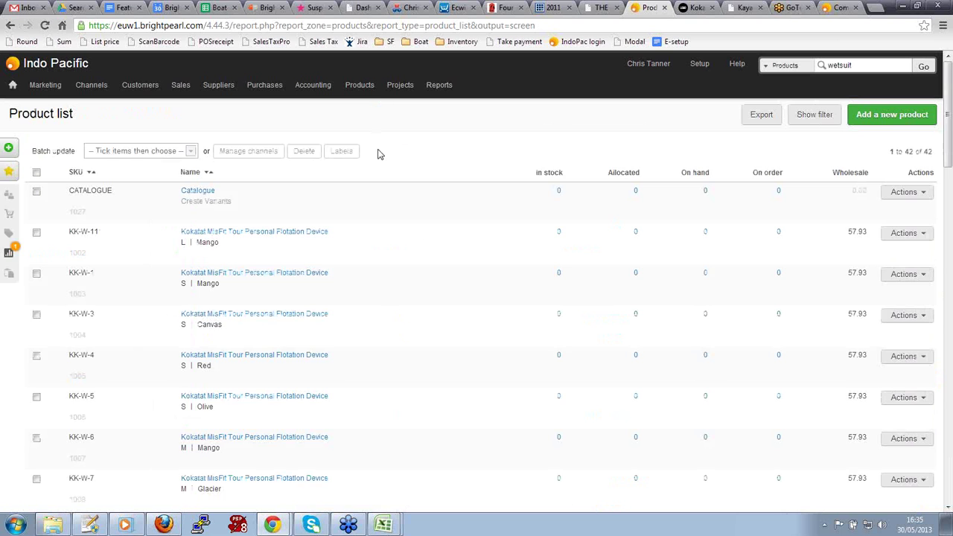
scroll(415, 237, down, 10)
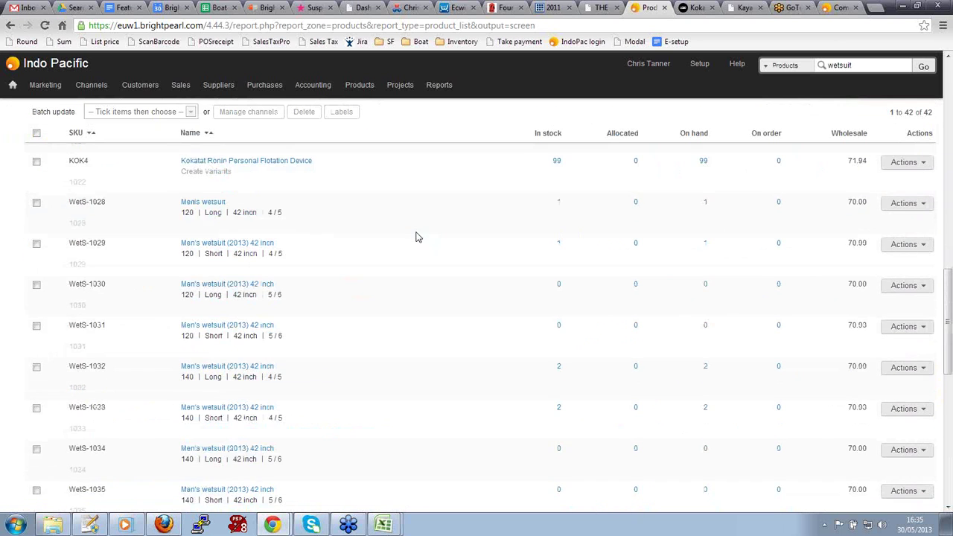
scroll(415, 237, down, 8)
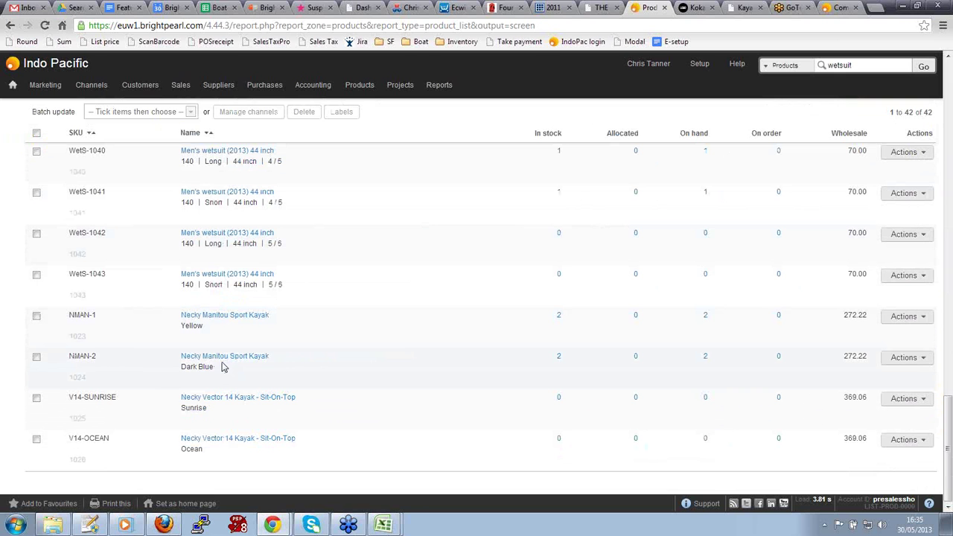
click(191, 327)
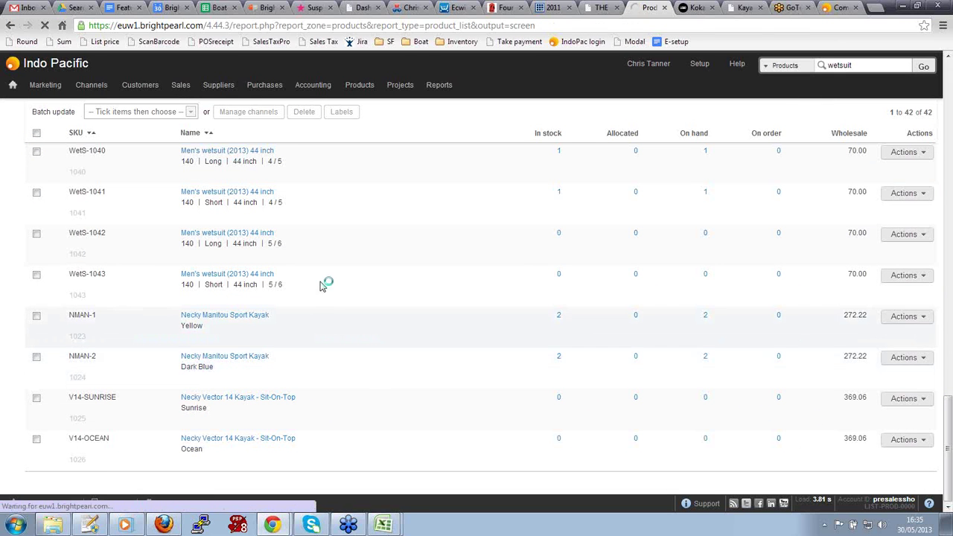
click(900, 195)
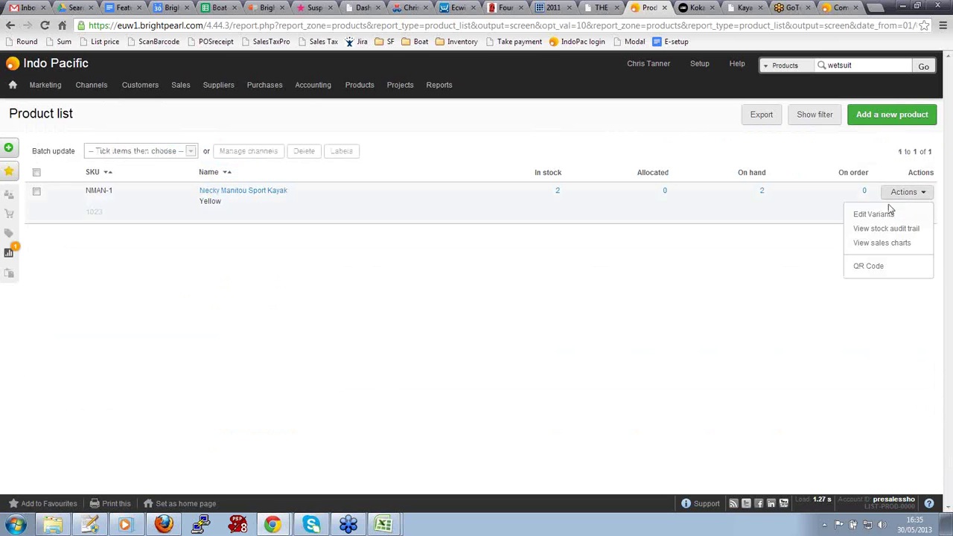
click(882, 214)
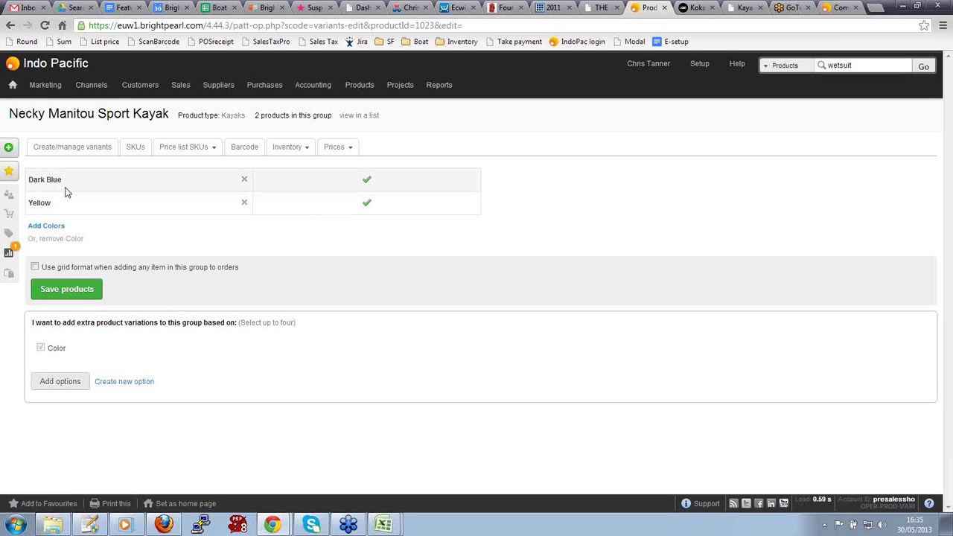
- Create a new color value "Bright yellow" and add it to the Necky Manitou Sport Kayak variant group
click(51, 226)
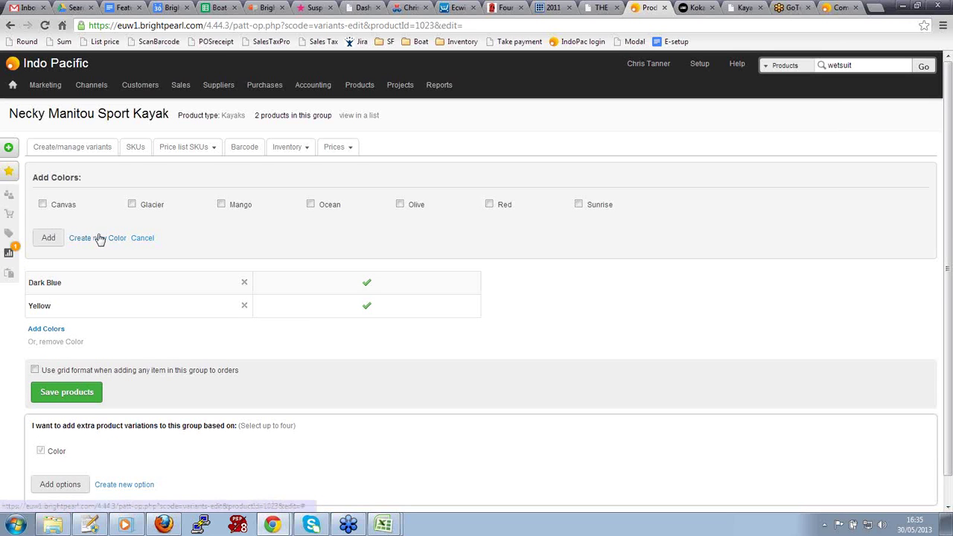
click(99, 239)
text(Brightoe)
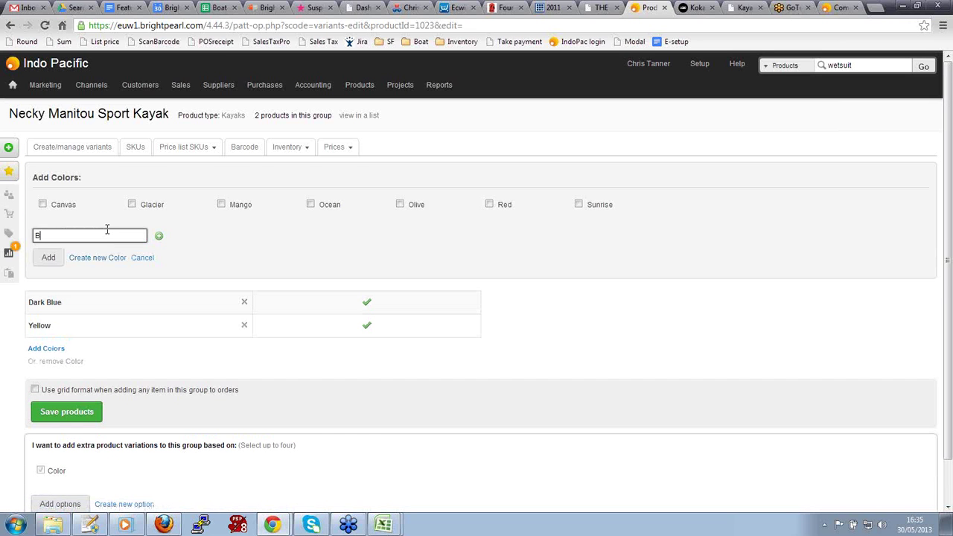
key(BackSpace)
key(BackSpace)
key(BackSpace)
text(t yellow)
click(46, 259)
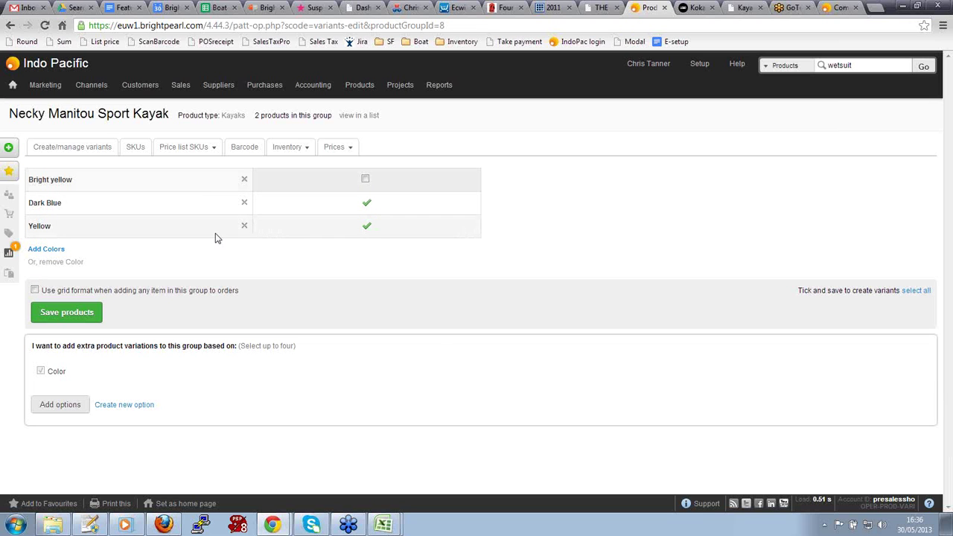
- Remove the Color option from the Necky Manitou Sport Kayak group and search the products for "kayak"
click(76, 263)
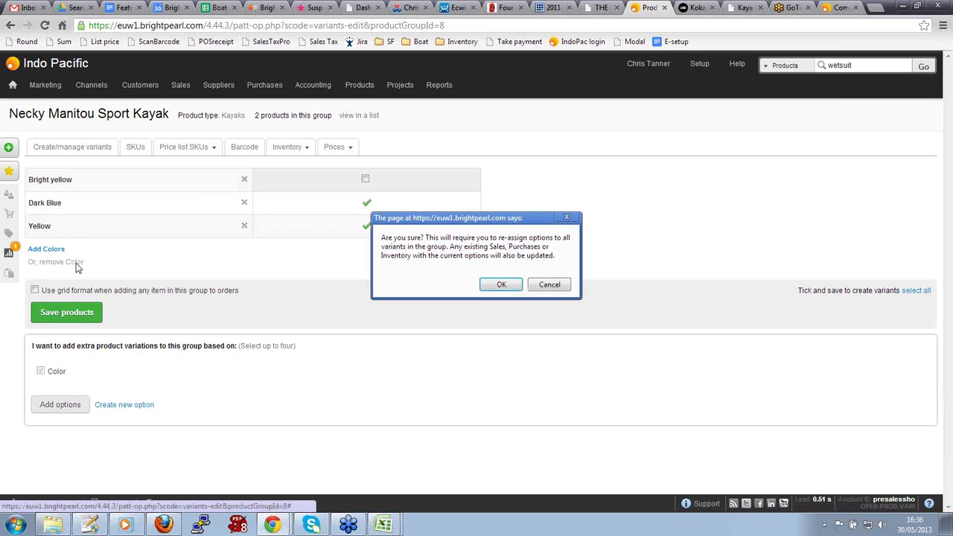
click(500, 286)
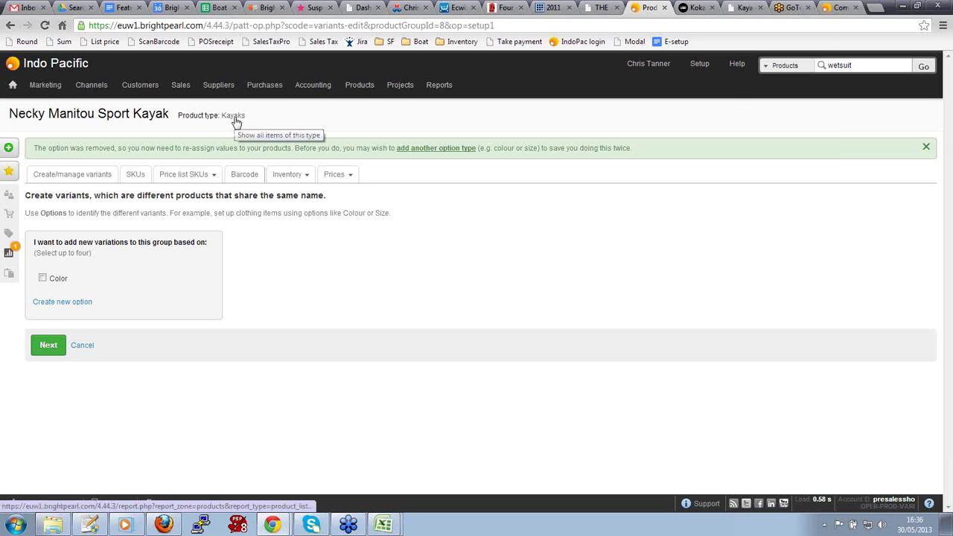
click(840, 66)
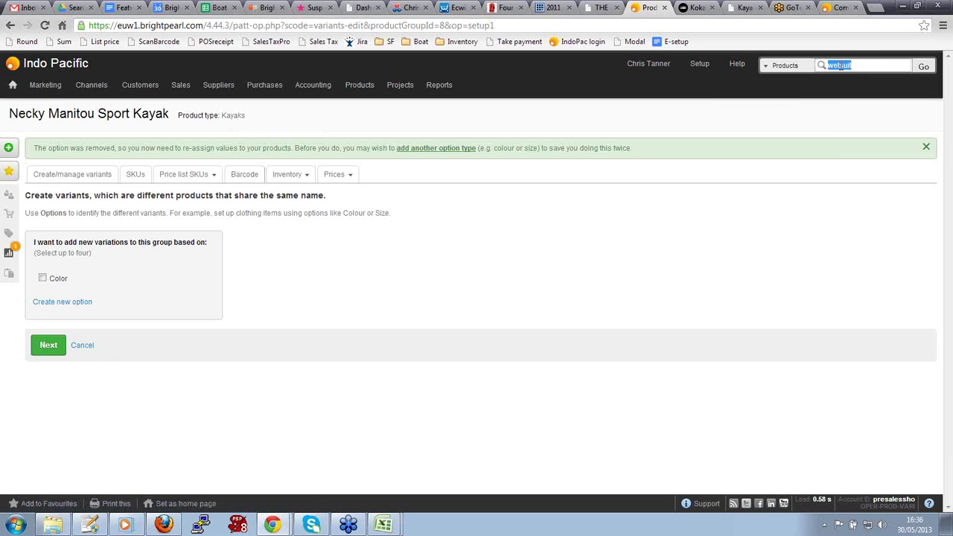
double_click(840, 65)
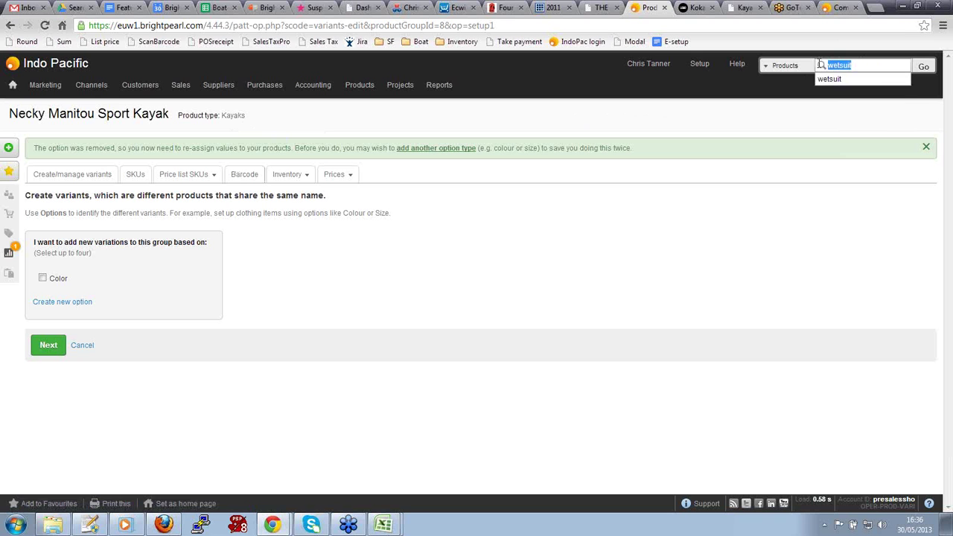
text(kayak)
key(Return)
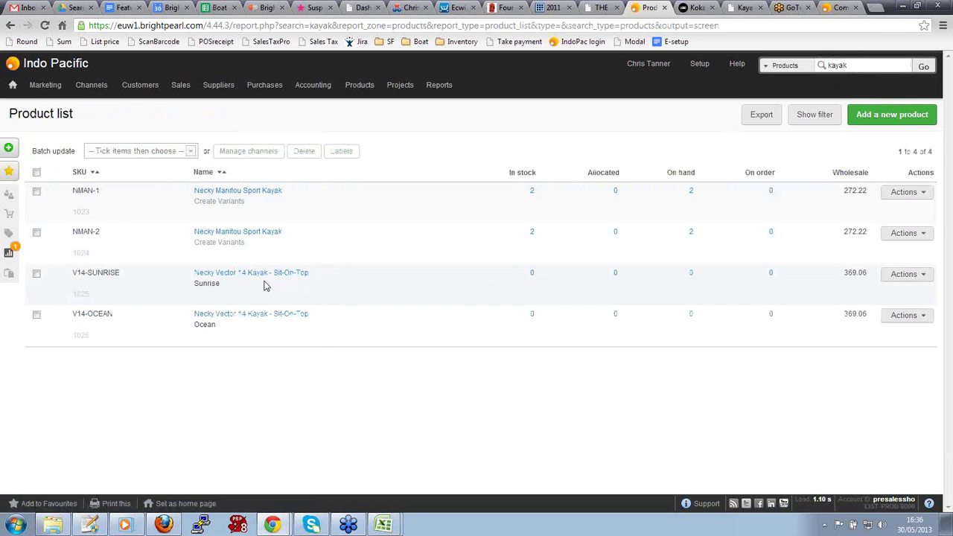
- Set up Color variants from NMAN-1 for the Necky Manitou Sport Kayak, using the values Bright yellow and Dark Blue
click(219, 201)
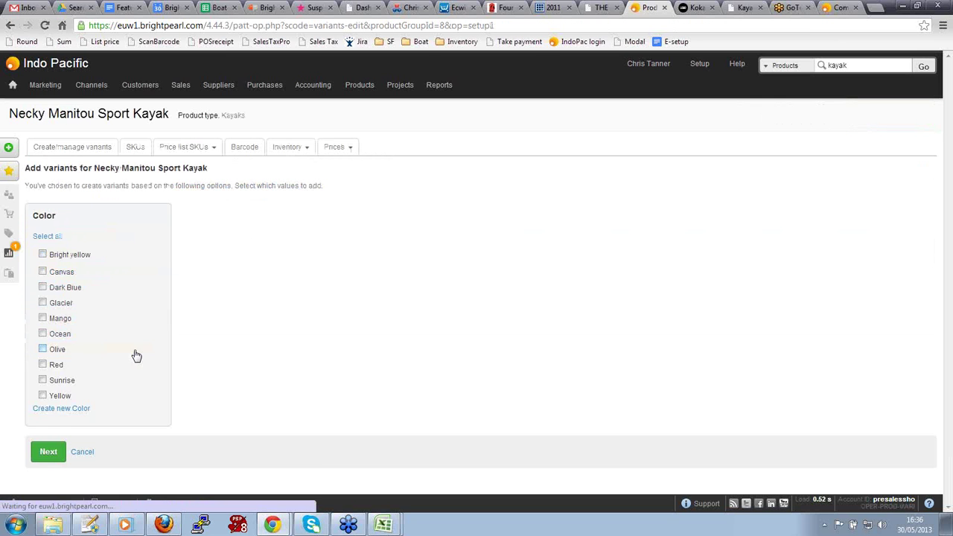
click(76, 256)
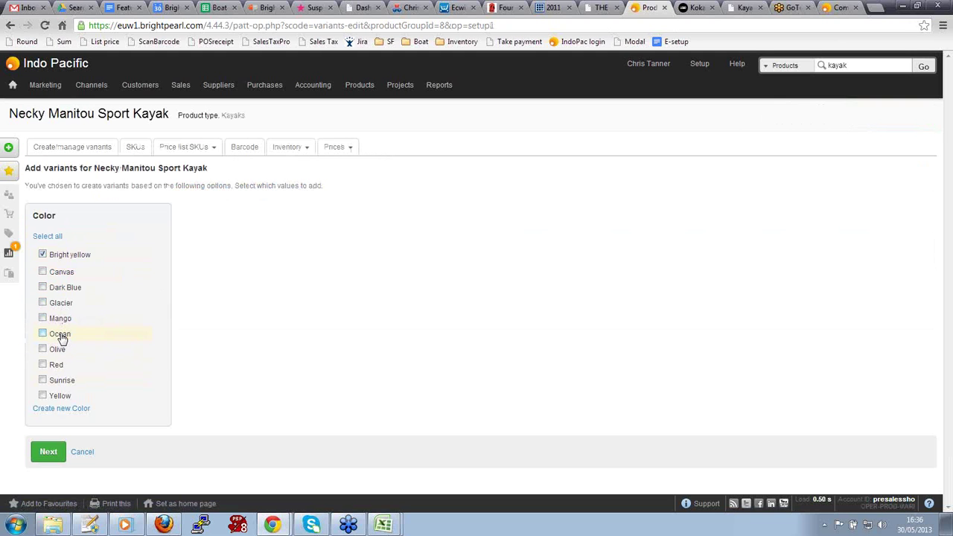
click(60, 288)
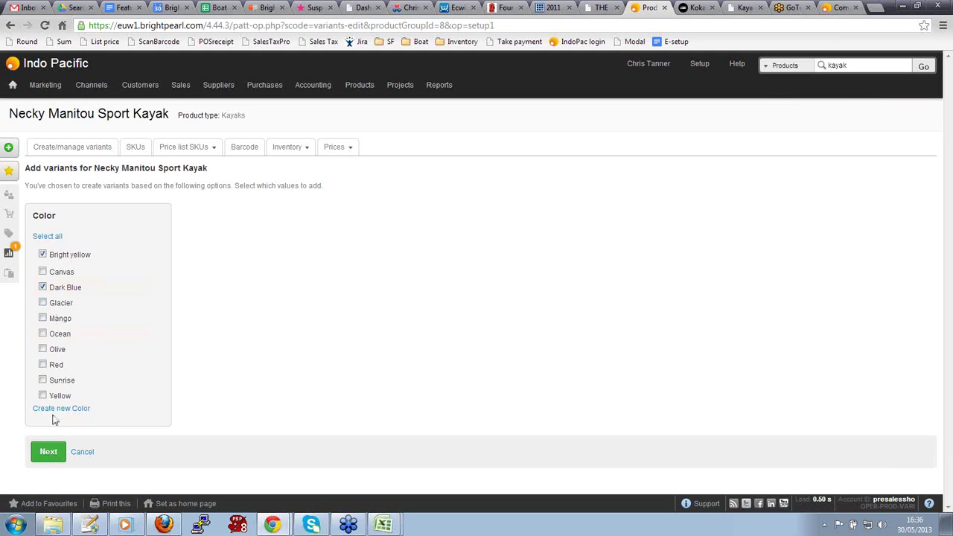
click(52, 452)
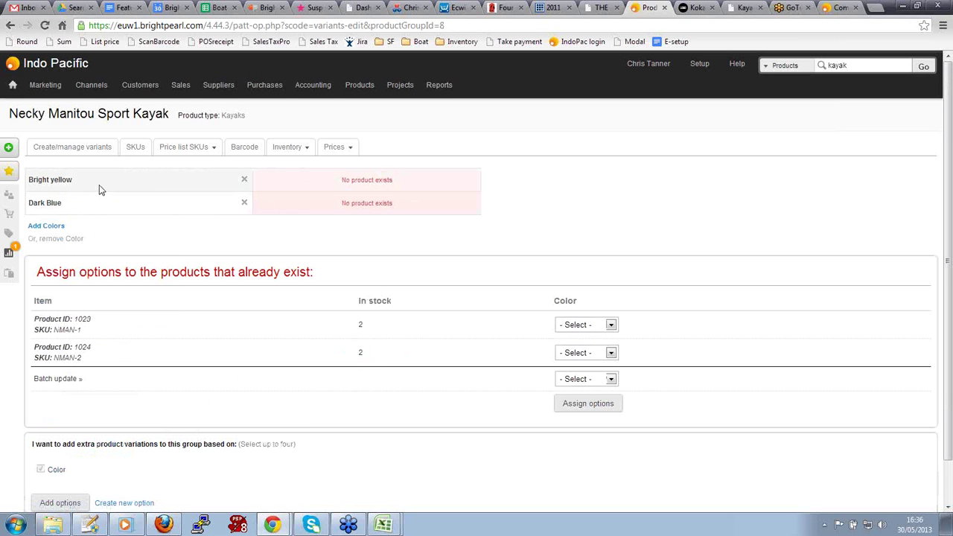
- Assign the color Bright yellow to the existing product NMAN-1 and Dark Blue to NMAN-2
drag(55, 330, 100, 335)
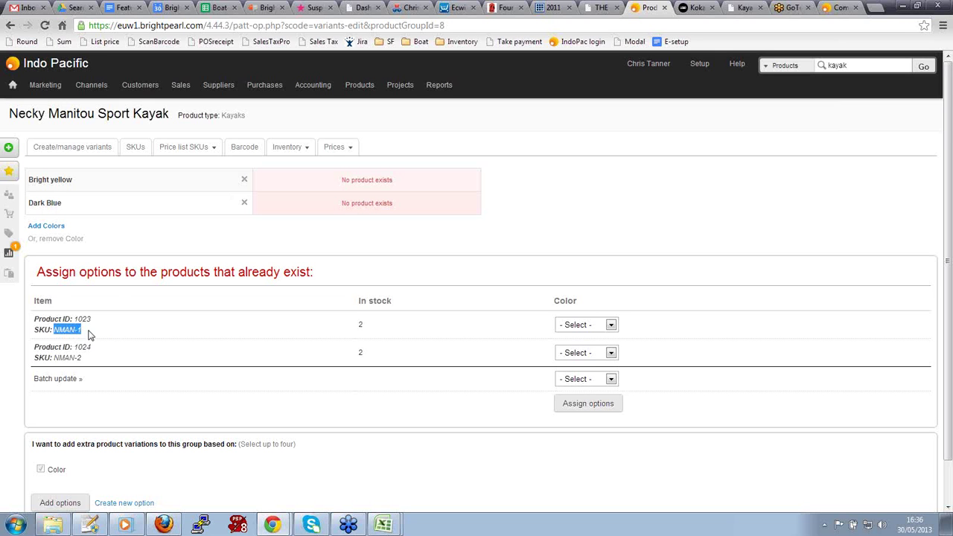
click(89, 335)
drag(55, 329, 98, 330)
click(74, 329)
click(577, 327)
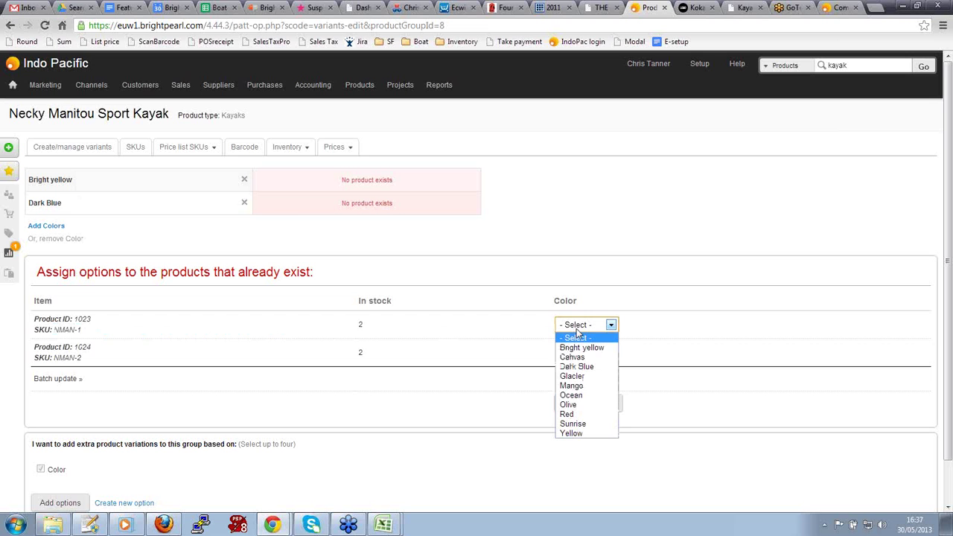
click(582, 347)
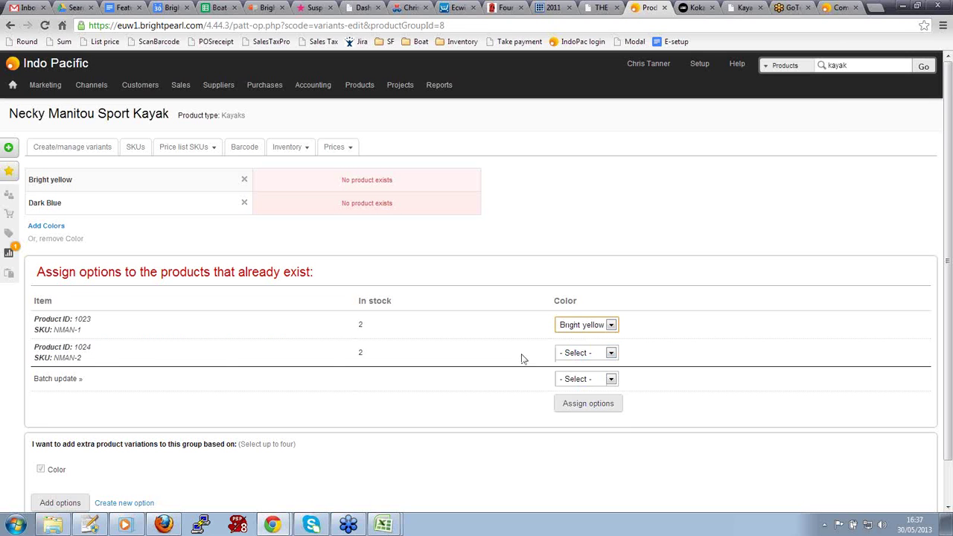
double_click(88, 360)
click(587, 354)
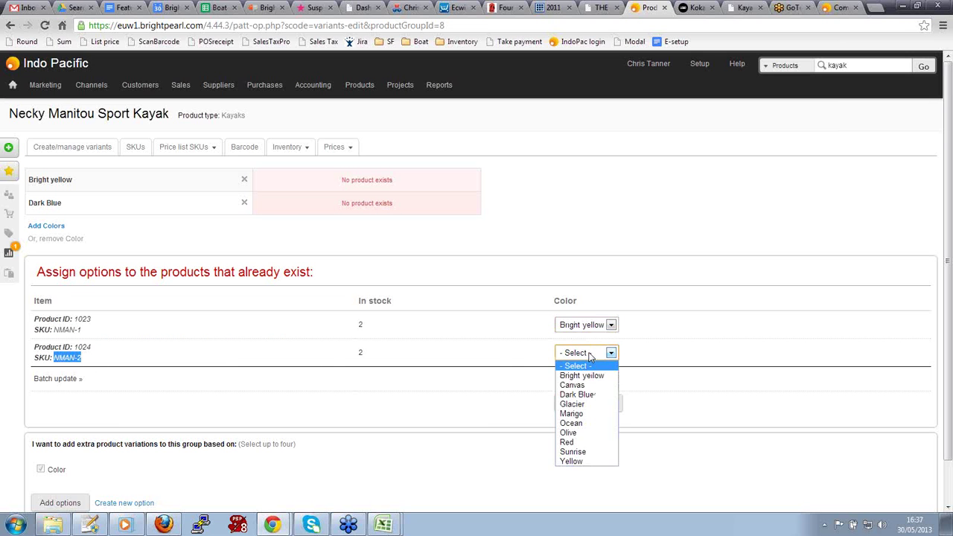
click(586, 395)
click(587, 406)
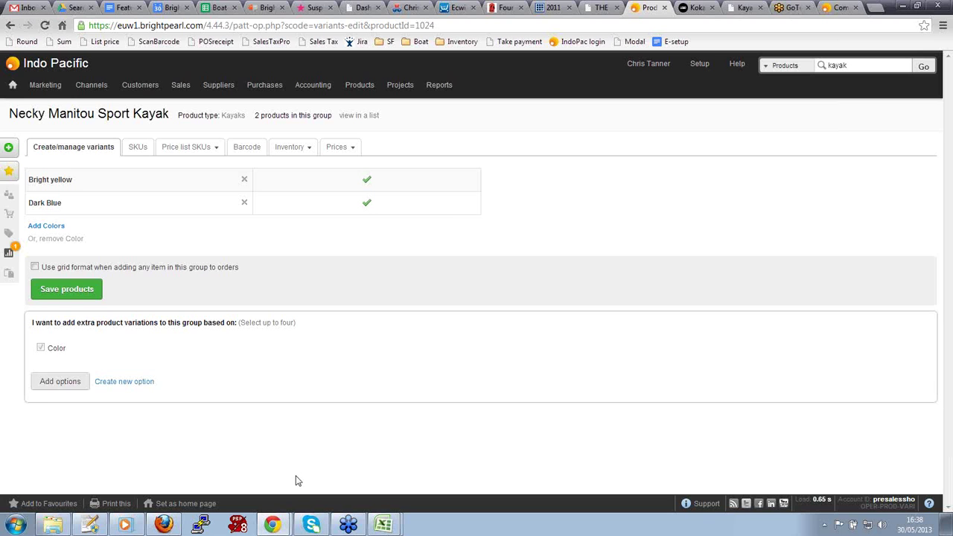
- Switch to the "Top tips for getting the most out of Brightpearl" webinar deck, select the closing Thank you slide, and start presenting
mouse_move(273, 523)
click(282, 499)
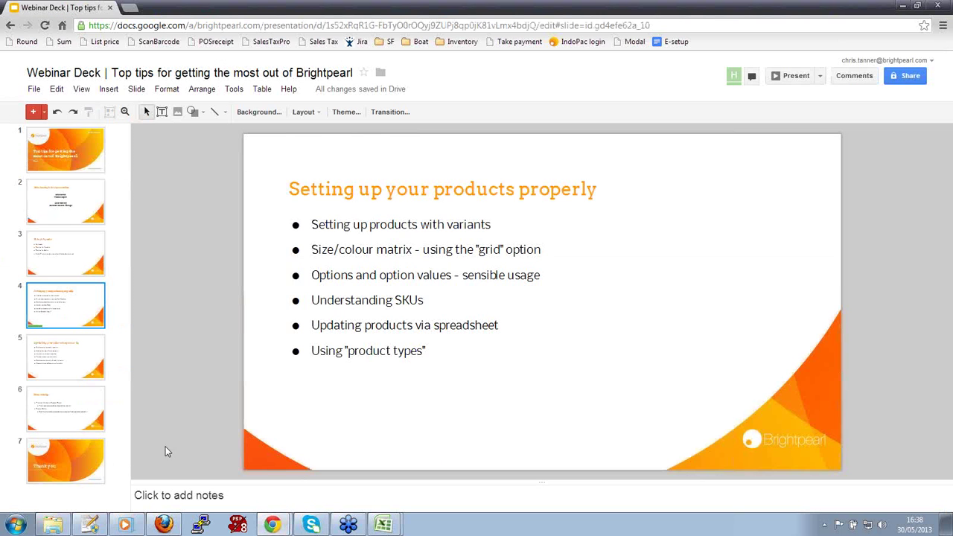
click(90, 454)
click(791, 77)
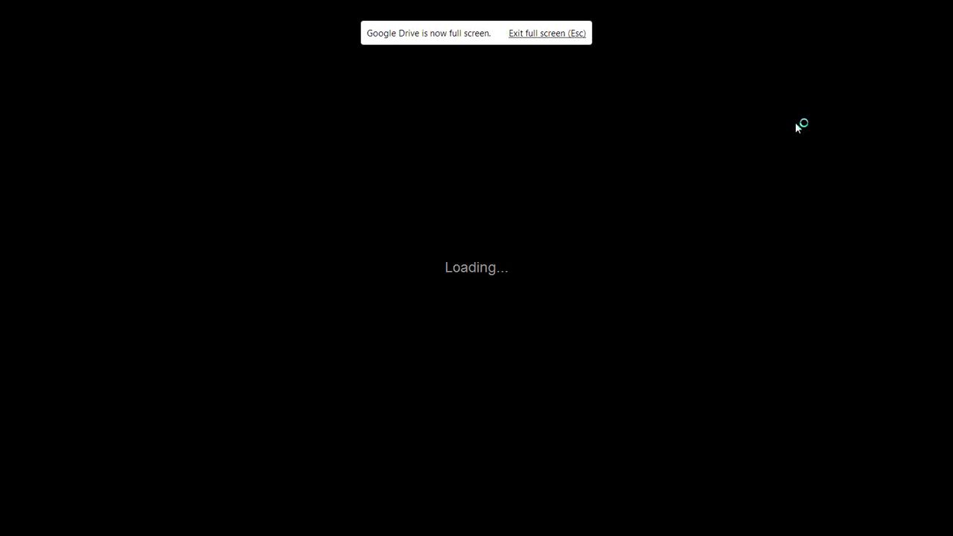